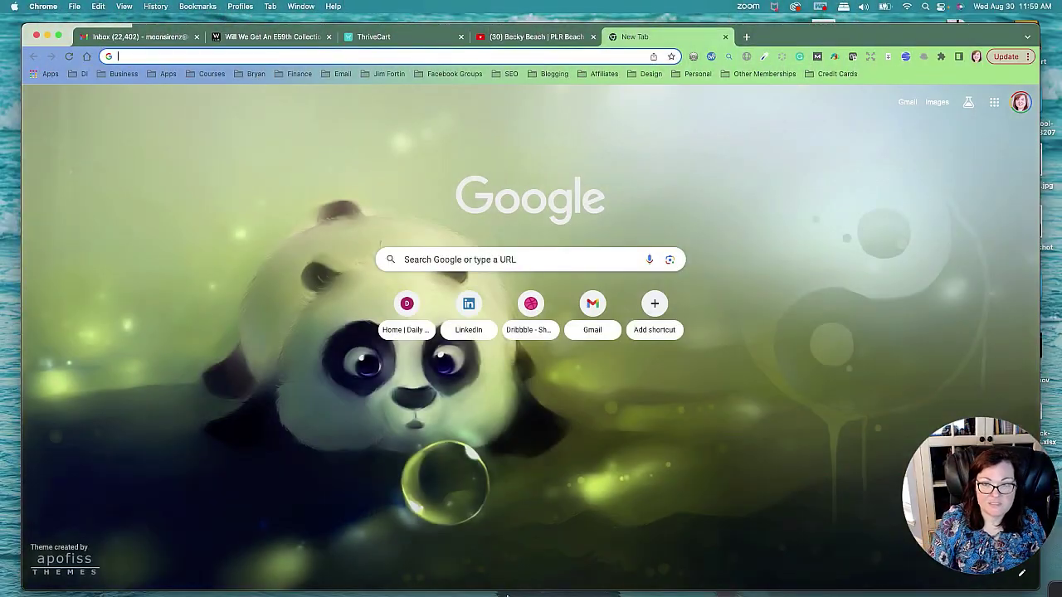
Go to Canva and create a blank US Letter portrait document.
{"action": "type", "text": "can"}
{"action": "key", "text": "Return"}
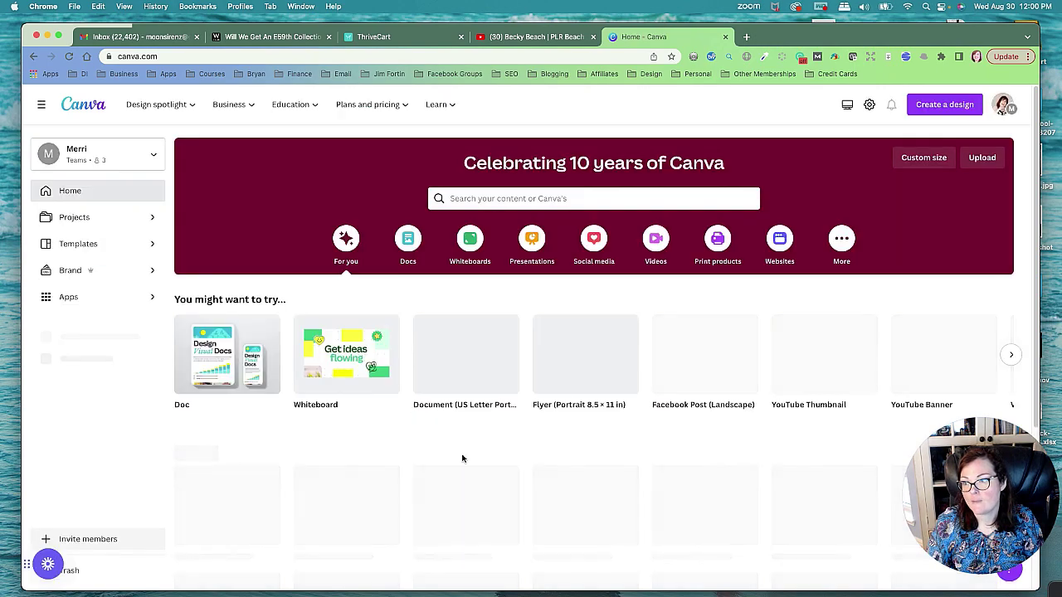
{"action": "left_click", "coordinate": [944, 112]}
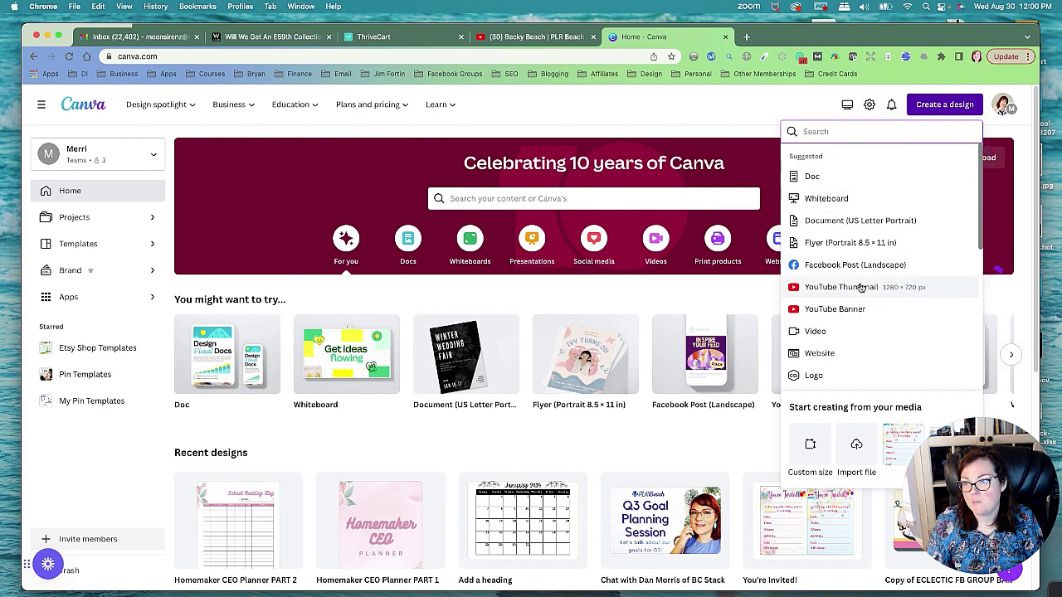
{"action": "left_click", "coordinate": [844, 222]}
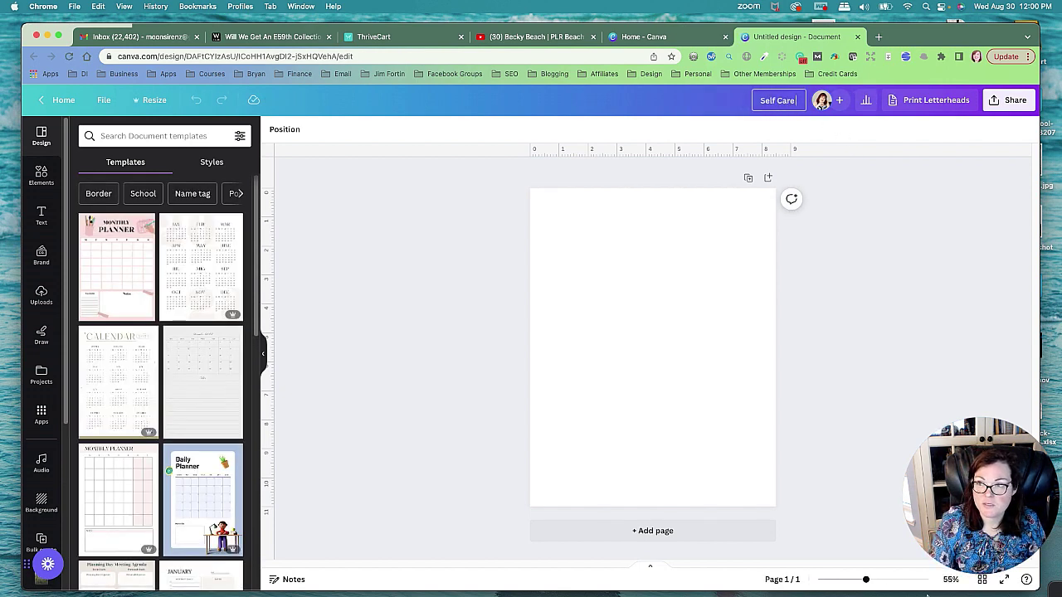
Rename the design to 'Self Care Workbook for Moms'.
{"action": "type", "text": "ok for Moms"}
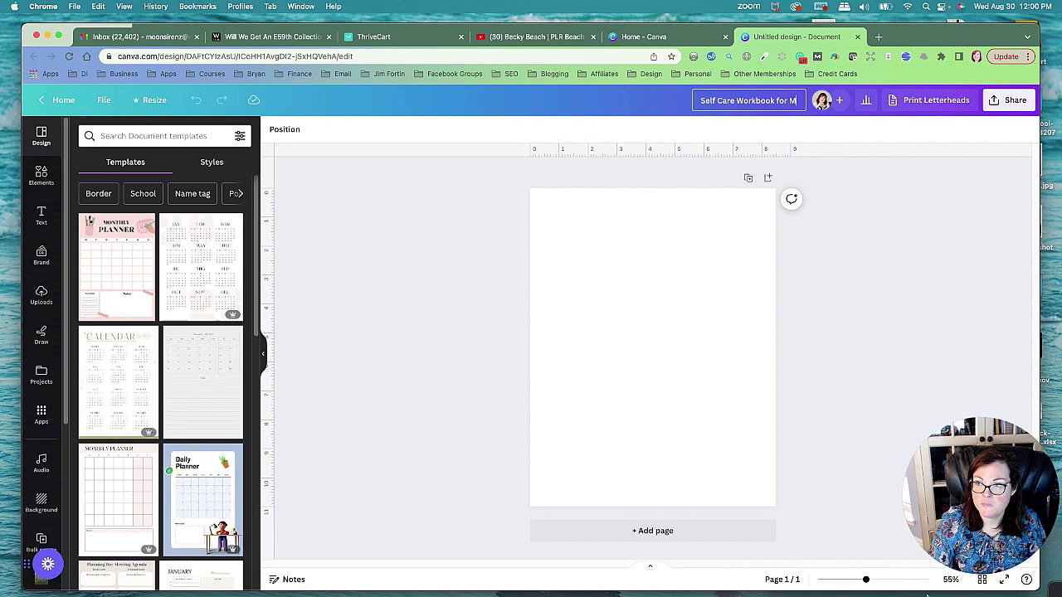
{"action": "left_click", "coordinate": [947, 219]}
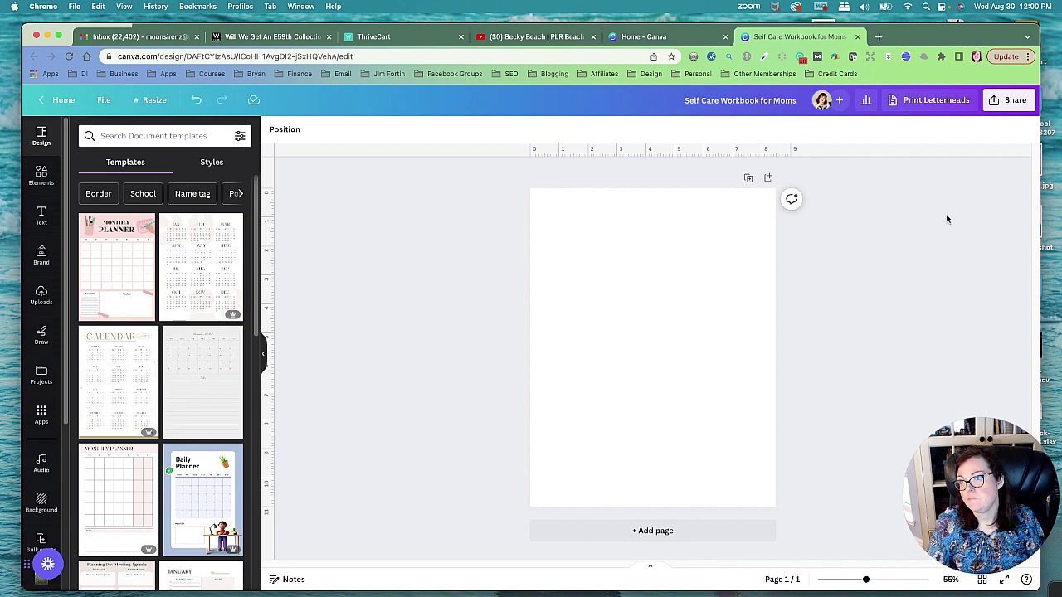
{"action": "left_click", "coordinate": [880, 36]}
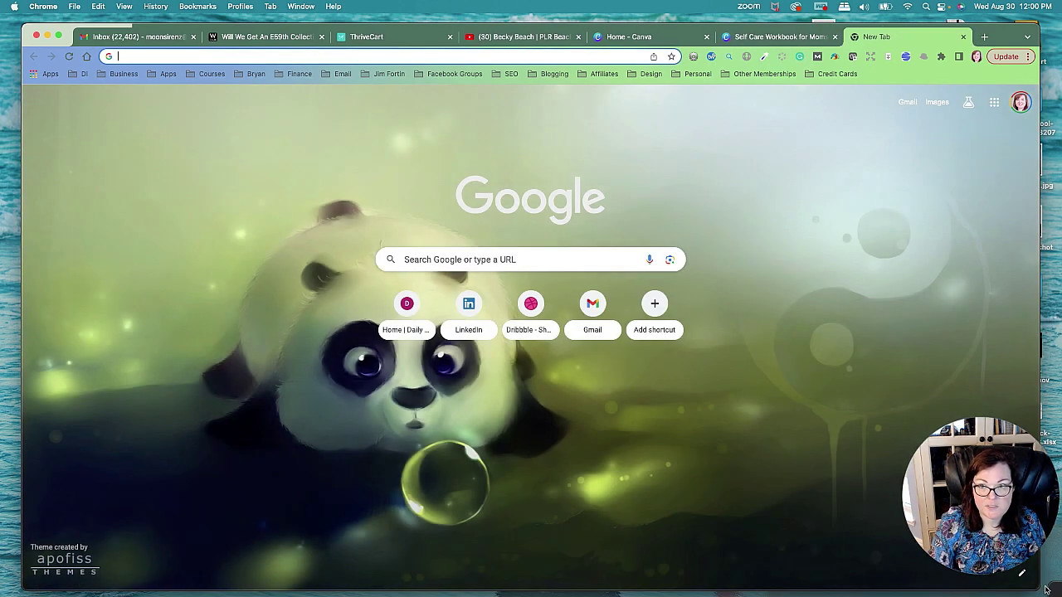
On the ChatGPT site, send a prompt requesting 30 self-care workbook questions for moms.
{"action": "type", "text": "cha"}
{"action": "key", "text": "Return"}
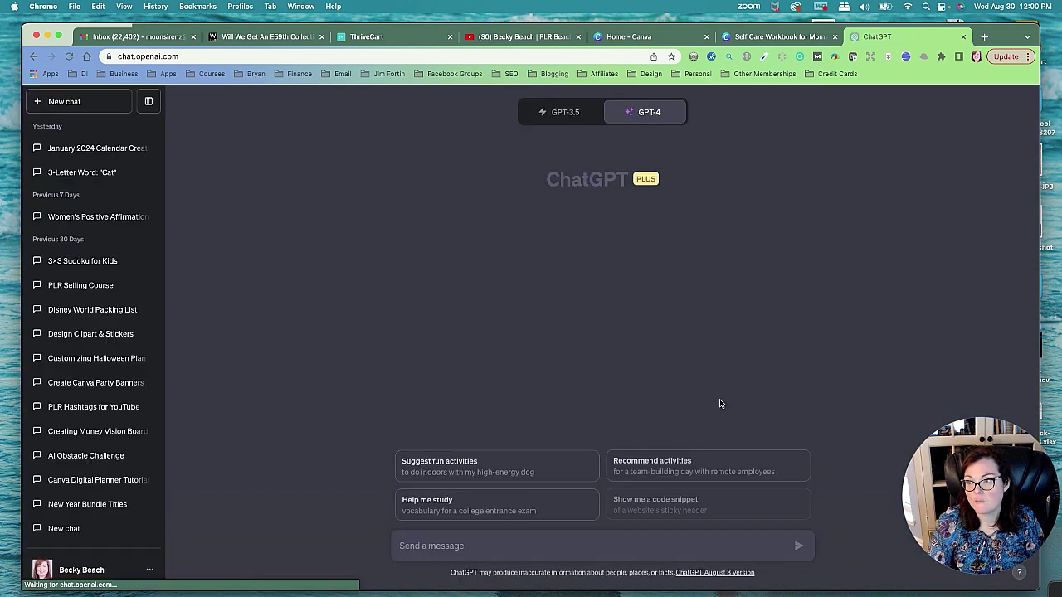
{"action": "left_click", "coordinate": [496, 546]}
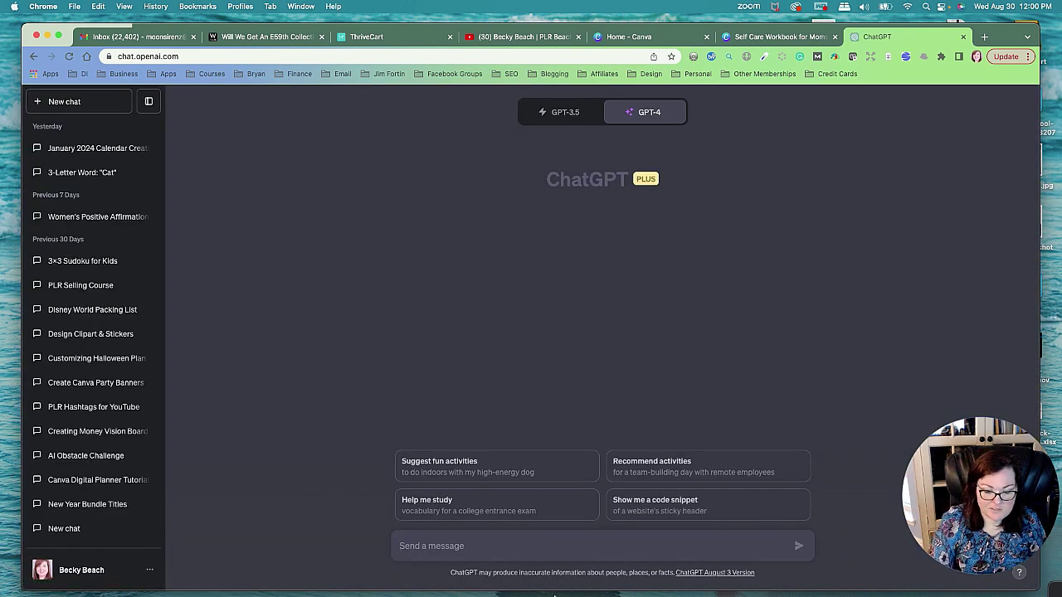
{"action": "type", "text": "w"}
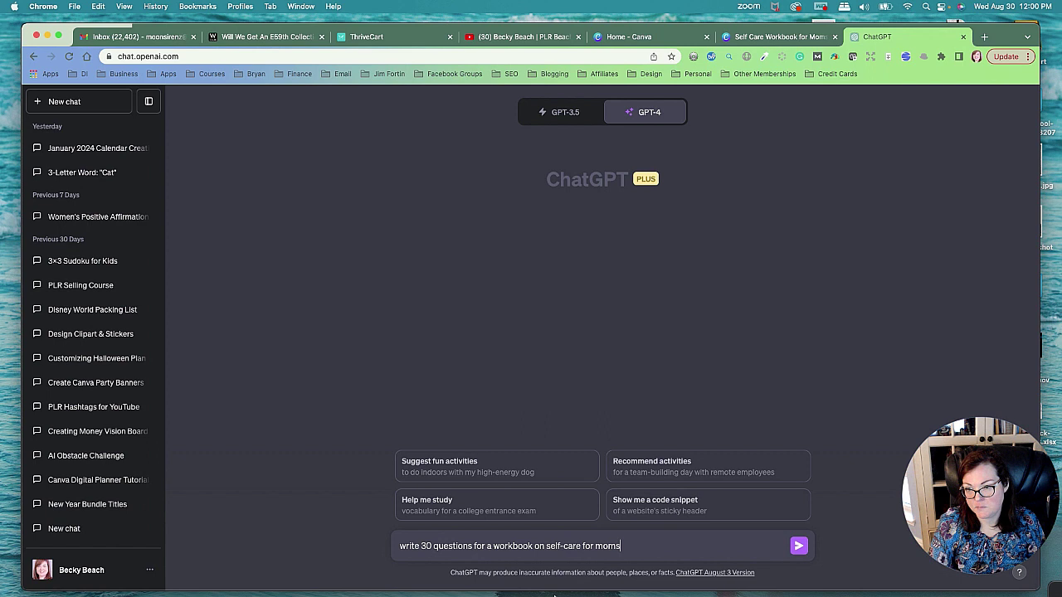
{"action": "key", "text": "Return"}
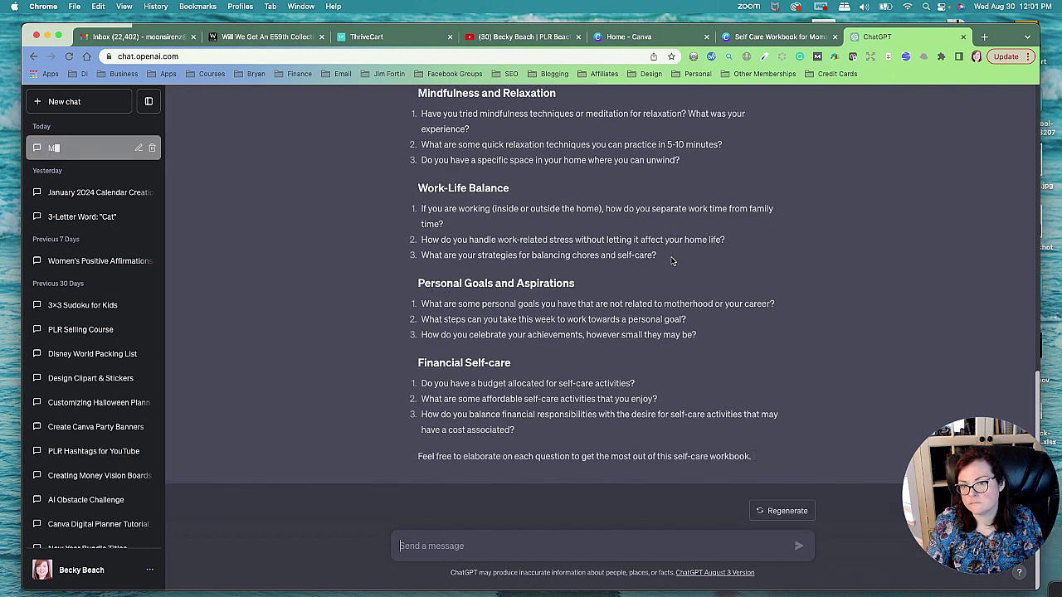
Ask ChatGPT to write the questions without the headings, then dismiss the Excel alert.
{"action": "type", "text": "write teh"}
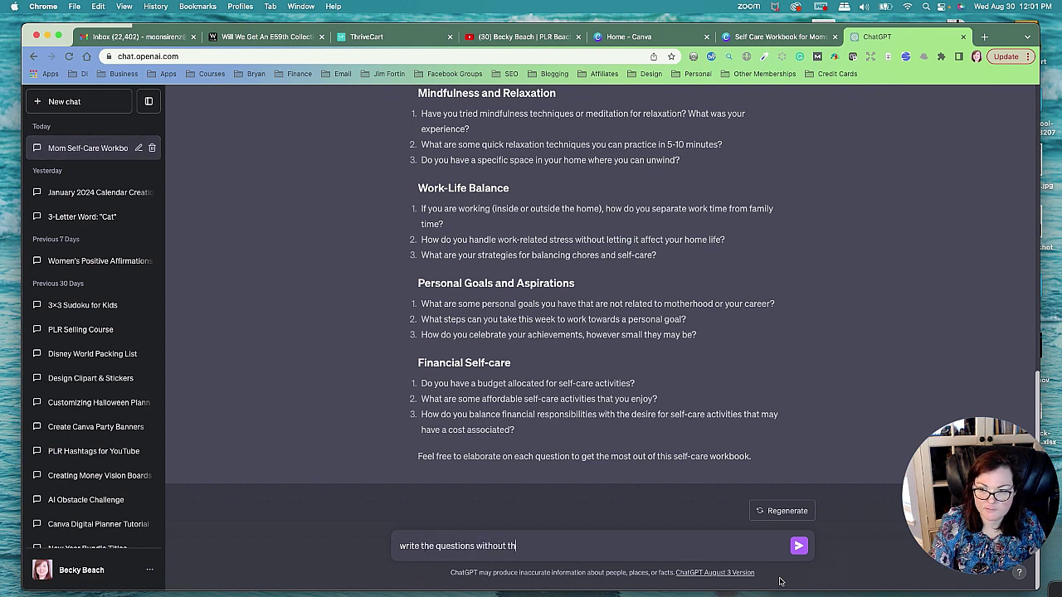
{"action": "key", "text": "Return"}
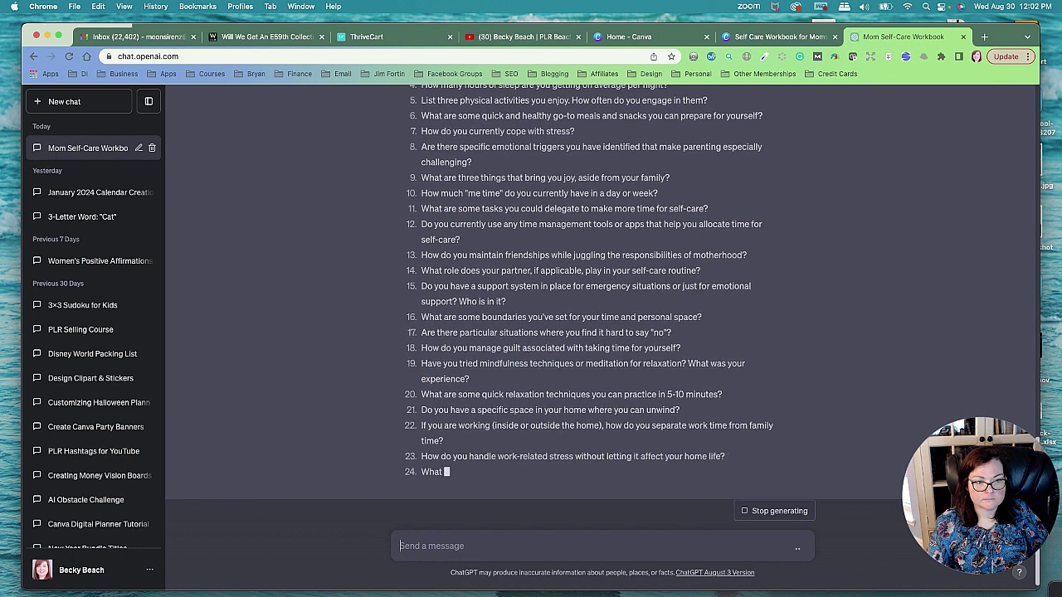
{"action": "left_click", "coordinate": [531, 248]}
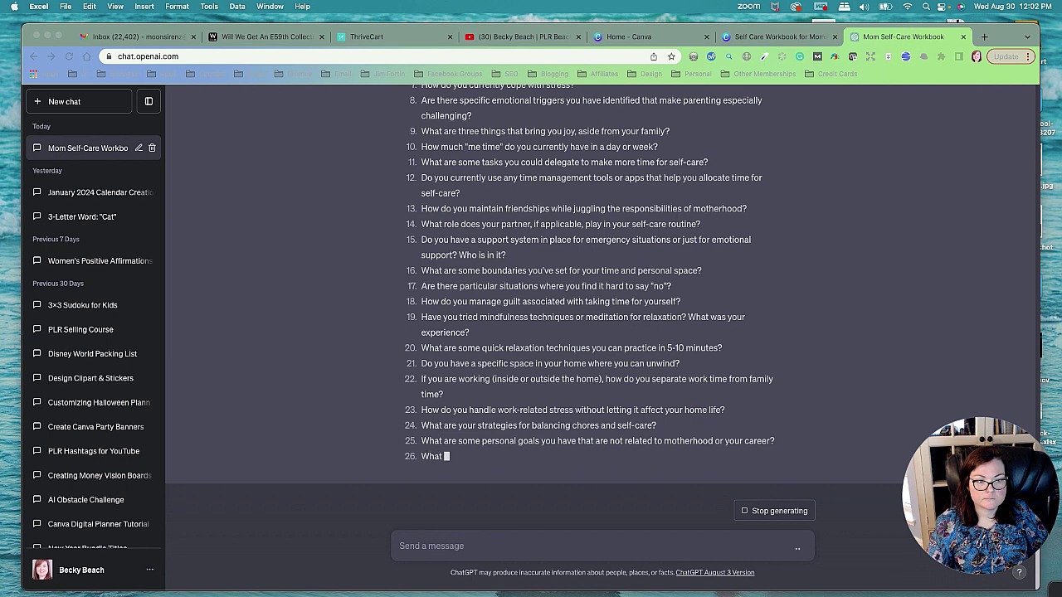
Open a blank Excel workbook and copy the question list from ChatGPT.
{"action": "left_click", "coordinate": [498, 545]}
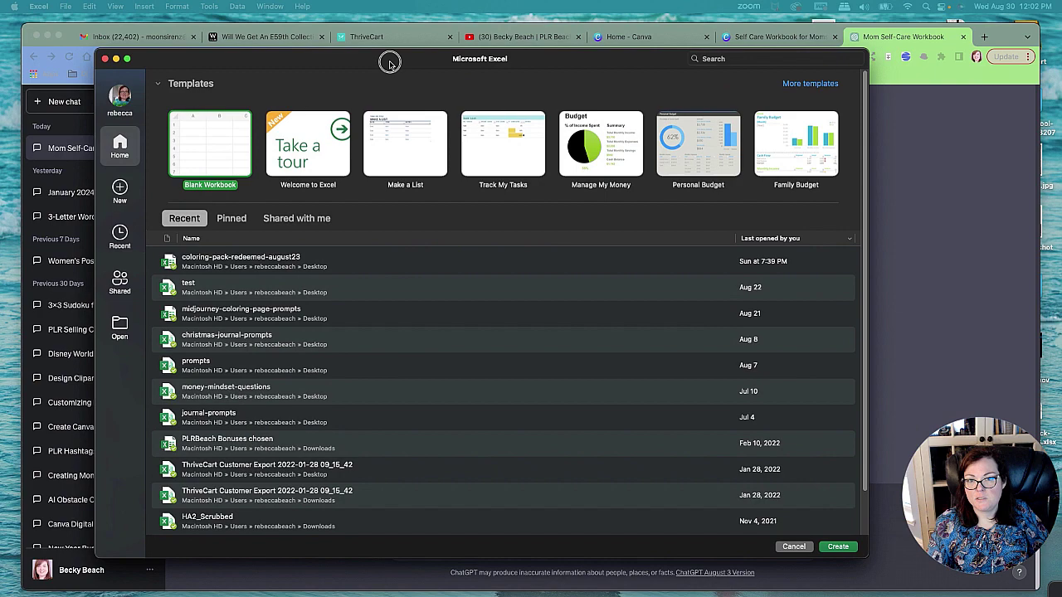
{"action": "double_click", "coordinate": [191, 135]}
{"action": "left_click", "coordinate": [966, 279]}
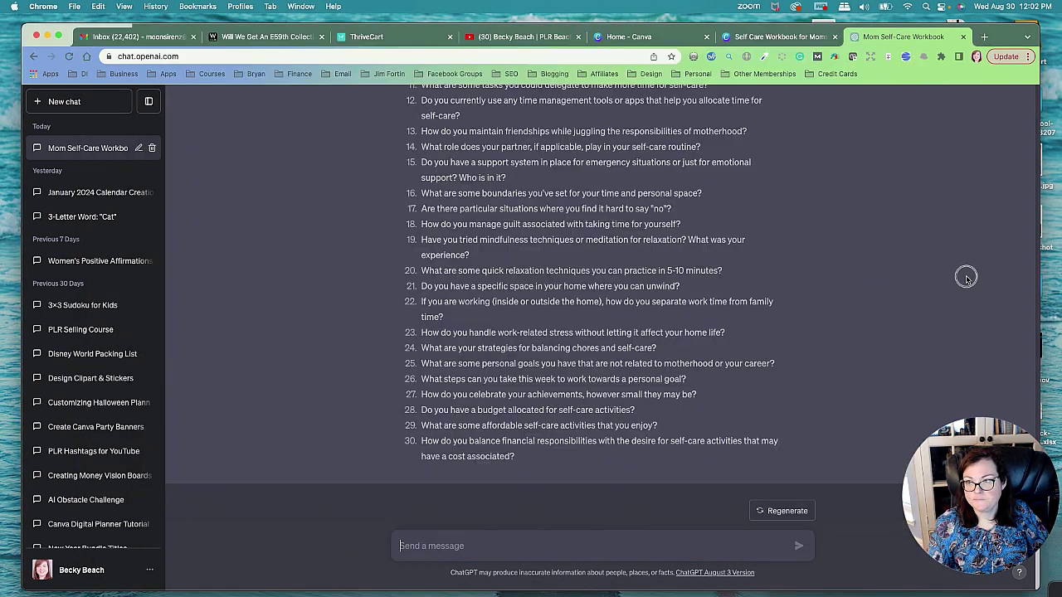
{"action": "left_click_drag", "start_coordinate": [523, 460], "coordinate": [414, 344]}
{"action": "scroll", "coordinate": [438, 325], "scroll_direction": "up", "scroll_amount": 5}
{"action": "scroll", "coordinate": [440, 391], "scroll_direction": "down", "scroll_amount": 3}
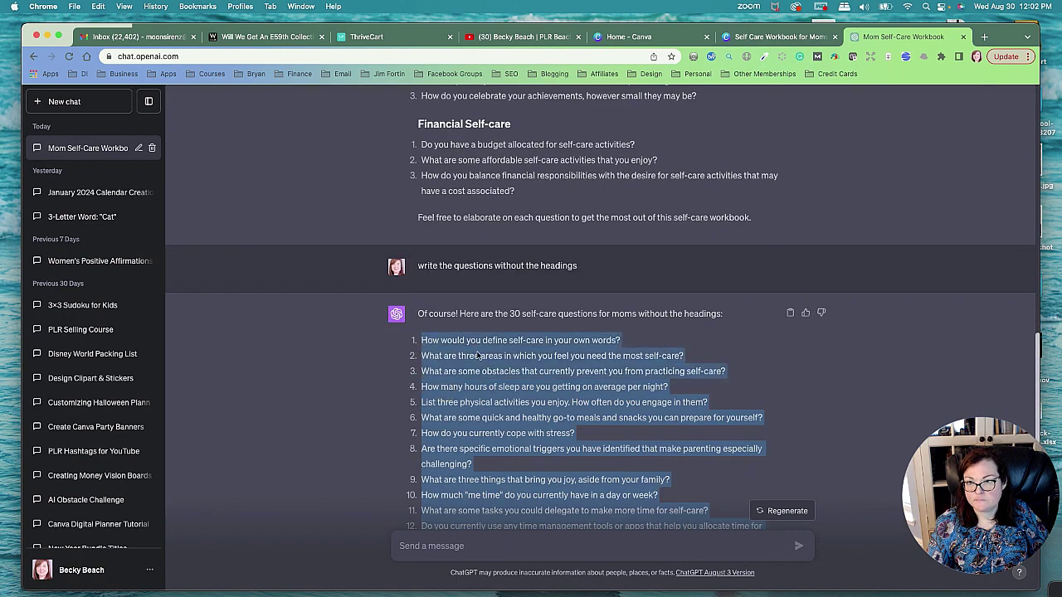
{"action": "right_click", "coordinate": [478, 355]}
{"action": "left_click", "coordinate": [497, 373]}
Paste the 30 questions into column A starting at cell A1.
{"action": "scroll", "coordinate": [578, 404], "scroll_direction": "down", "scroll_amount": 5}
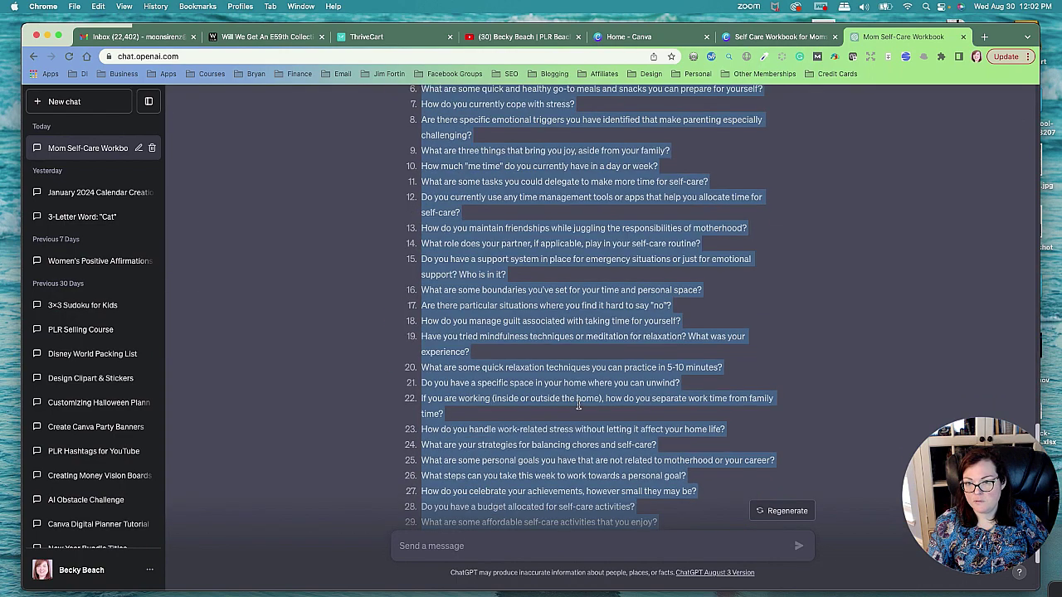
{"action": "scroll", "coordinate": [579, 404], "scroll_direction": "up", "scroll_amount": 2}
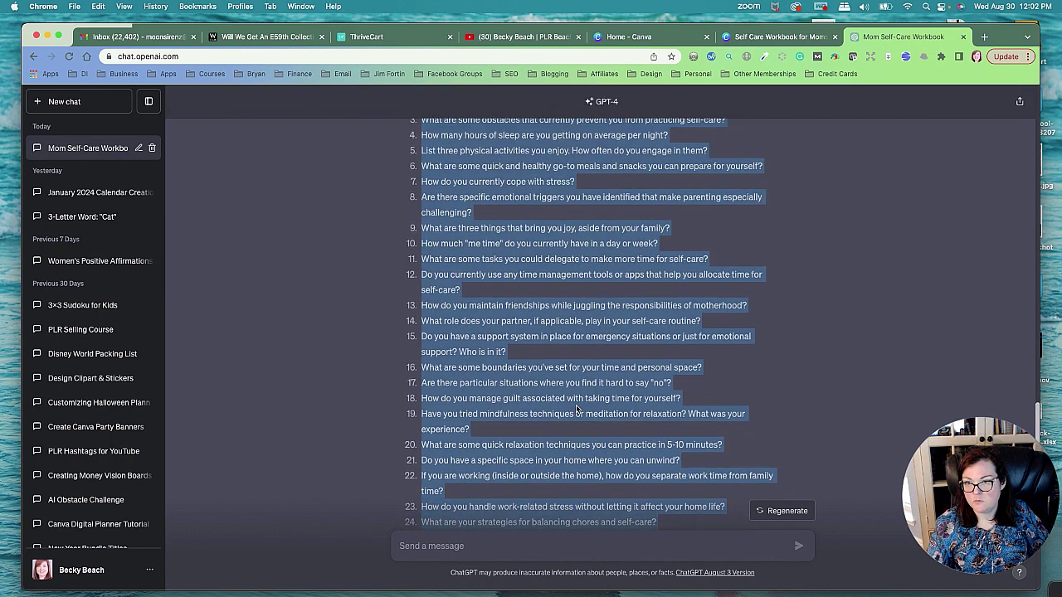
{"action": "scroll", "coordinate": [547, 363], "scroll_direction": "down", "scroll_amount": 4}
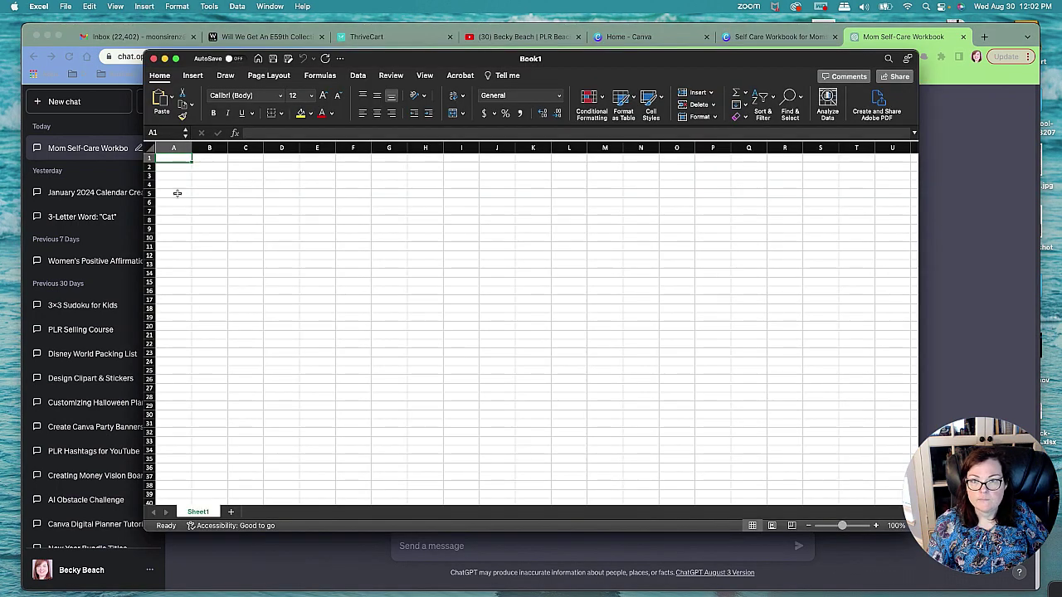
{"action": "right_click", "coordinate": [172, 158]}
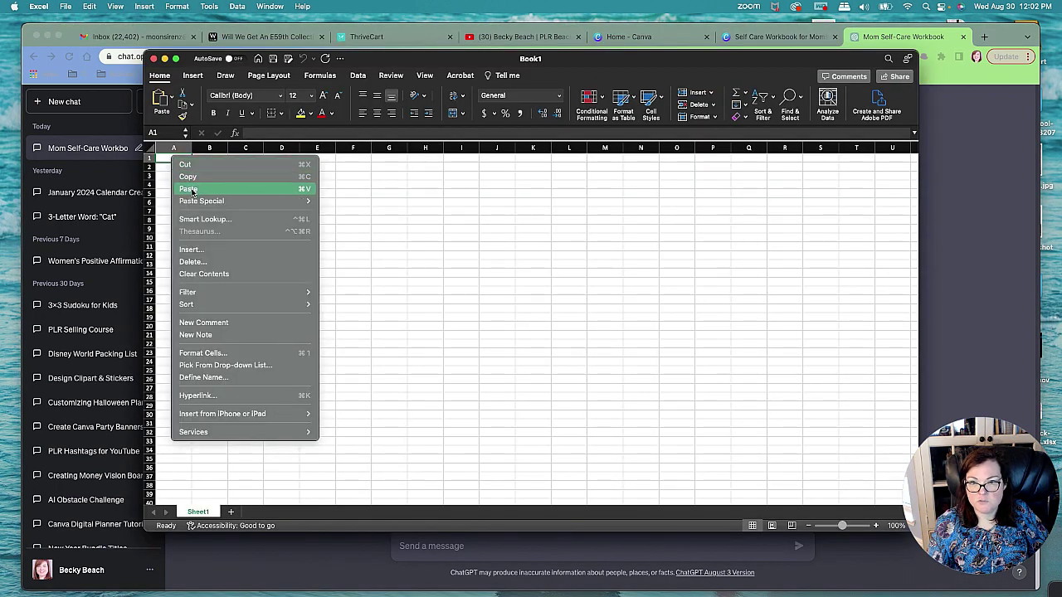
{"action": "left_click", "coordinate": [190, 187]}
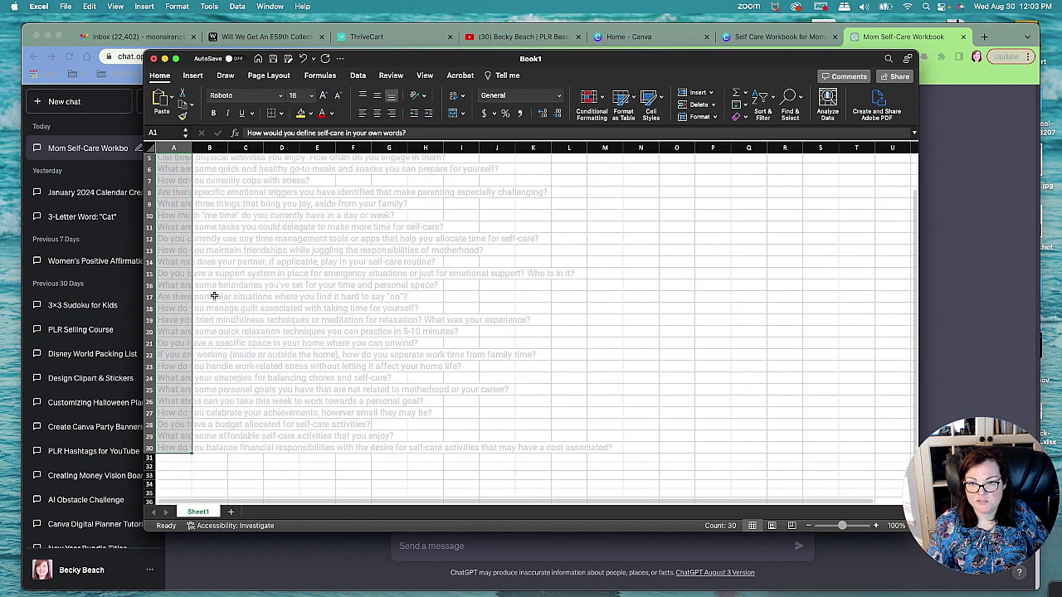
Save the sheet as a CSV UTF-8 file named 'self-care'.
{"action": "left_click", "coordinate": [46, 5]}
{"action": "mouse_move", "coordinate": [66, 5]}
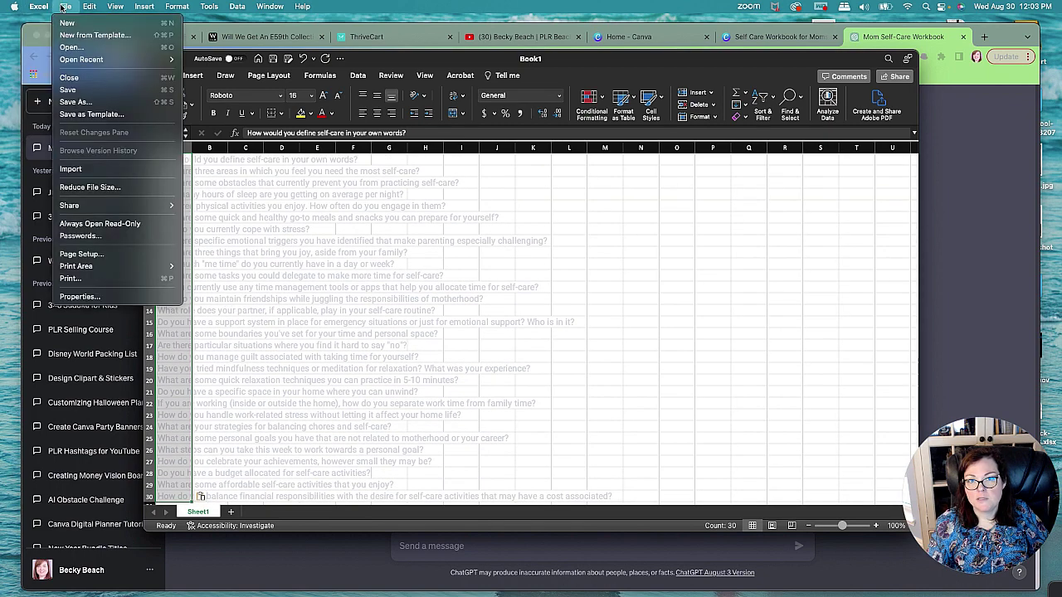
{"action": "left_click", "coordinate": [79, 101]}
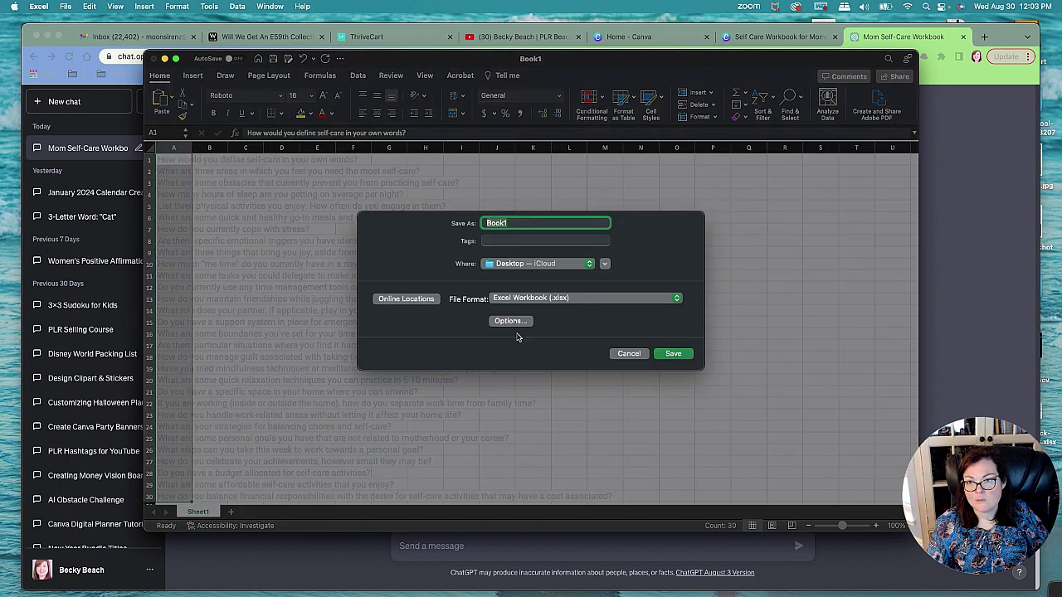
{"action": "type", "text": "self-care"}
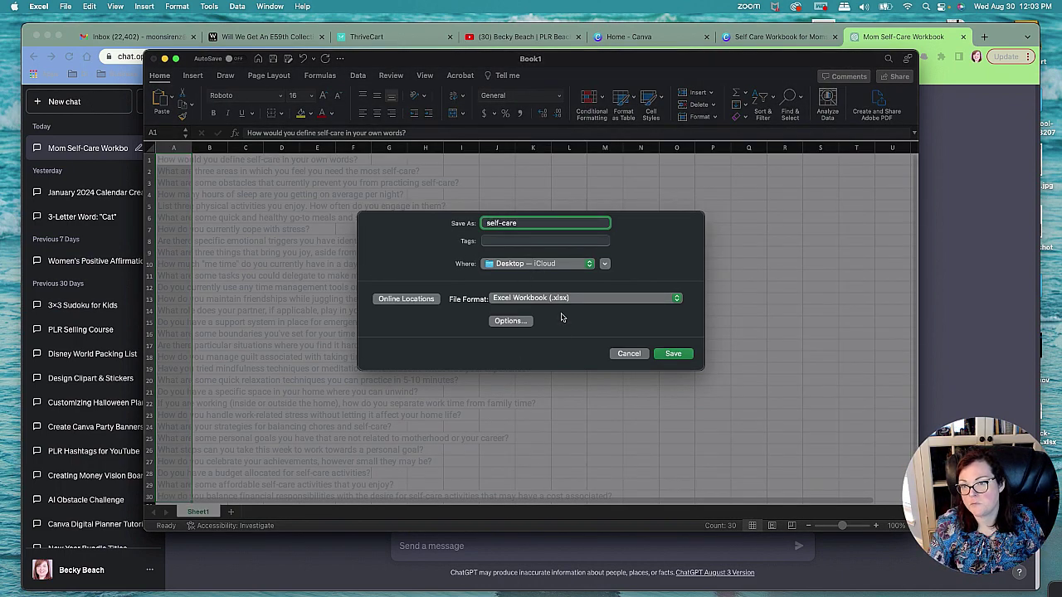
{"action": "left_click", "coordinate": [567, 300]}
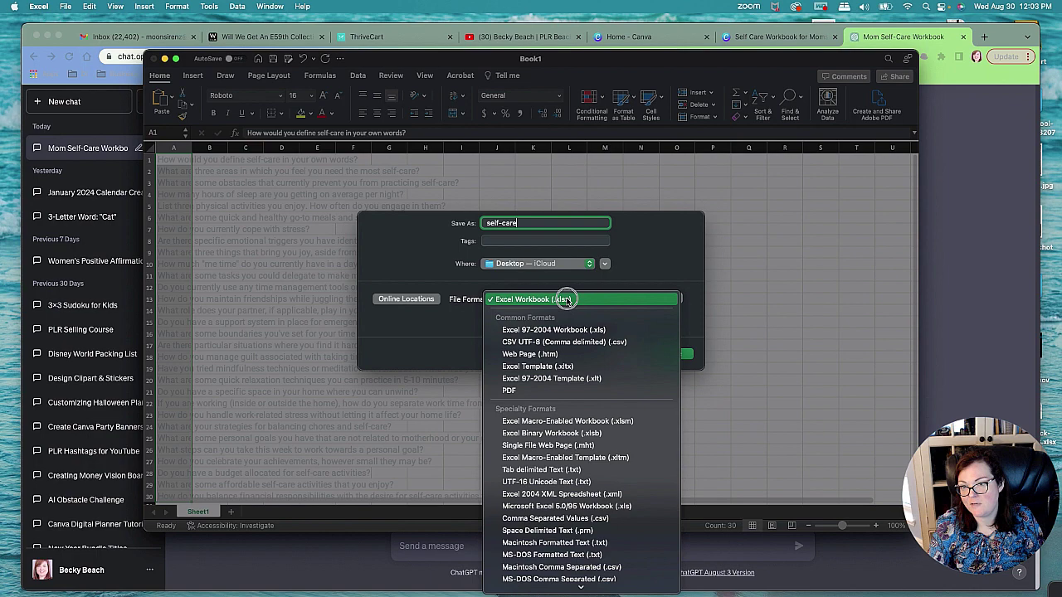
{"action": "left_click", "coordinate": [594, 342]}
{"action": "left_click", "coordinate": [673, 354]}
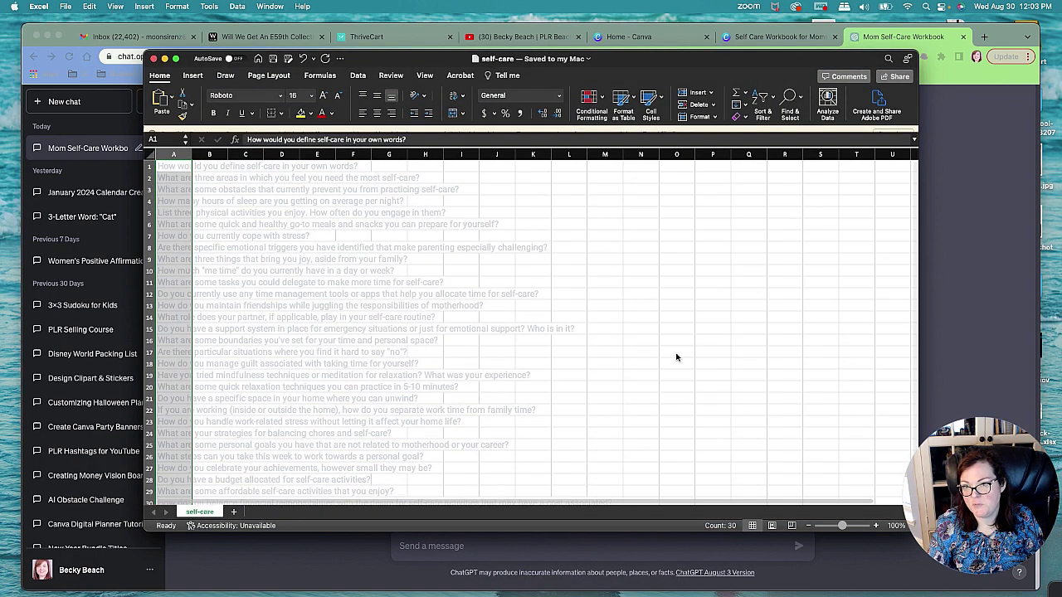
{"action": "left_click", "coordinate": [993, 262]}
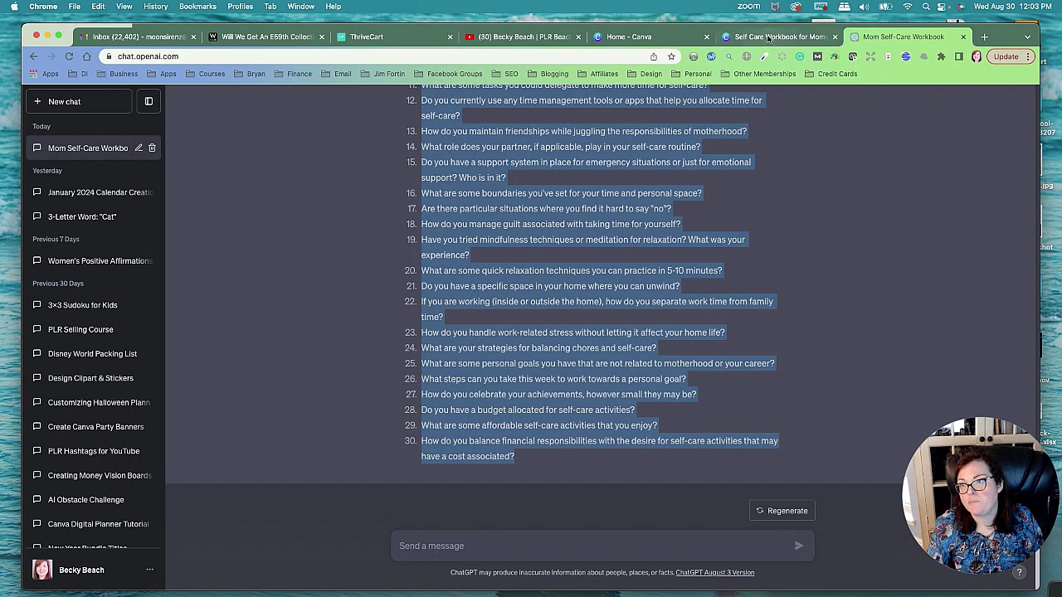
In the workbook design's view settings, turn on rulers, guides and margins.
{"action": "left_click", "coordinate": [770, 38]}
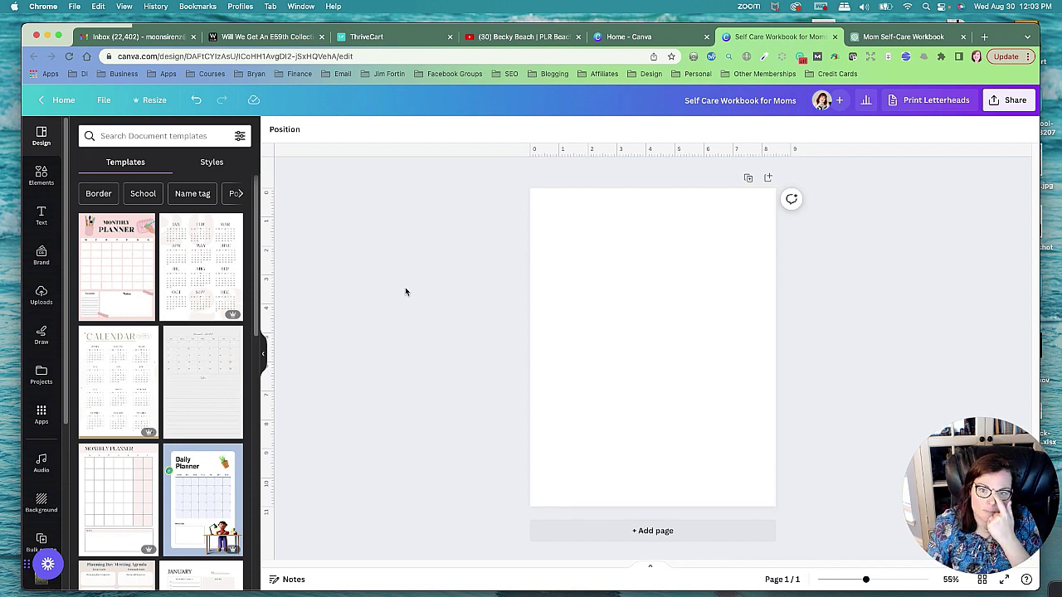
{"action": "left_click", "coordinate": [102, 100]}
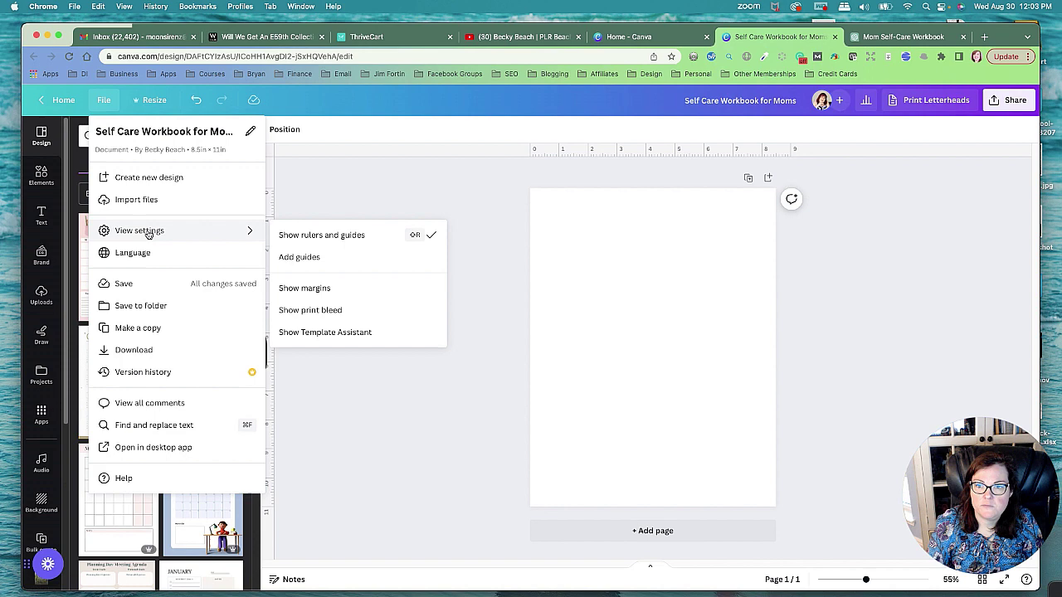
{"action": "left_click", "coordinate": [328, 289]}
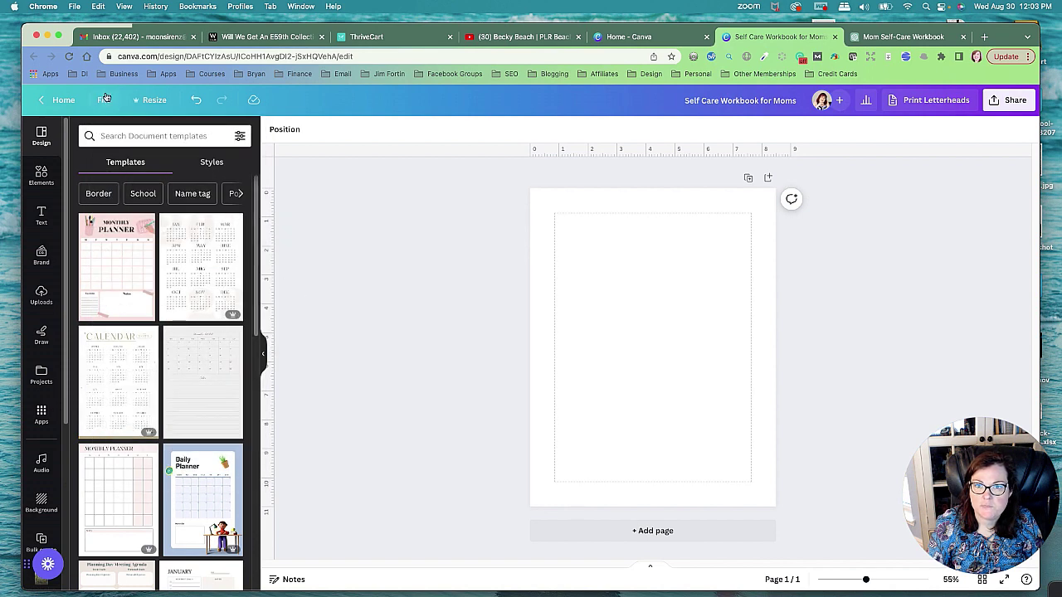
{"action": "left_click", "coordinate": [103, 99]}
{"action": "mouse_move", "coordinate": [208, 234]}
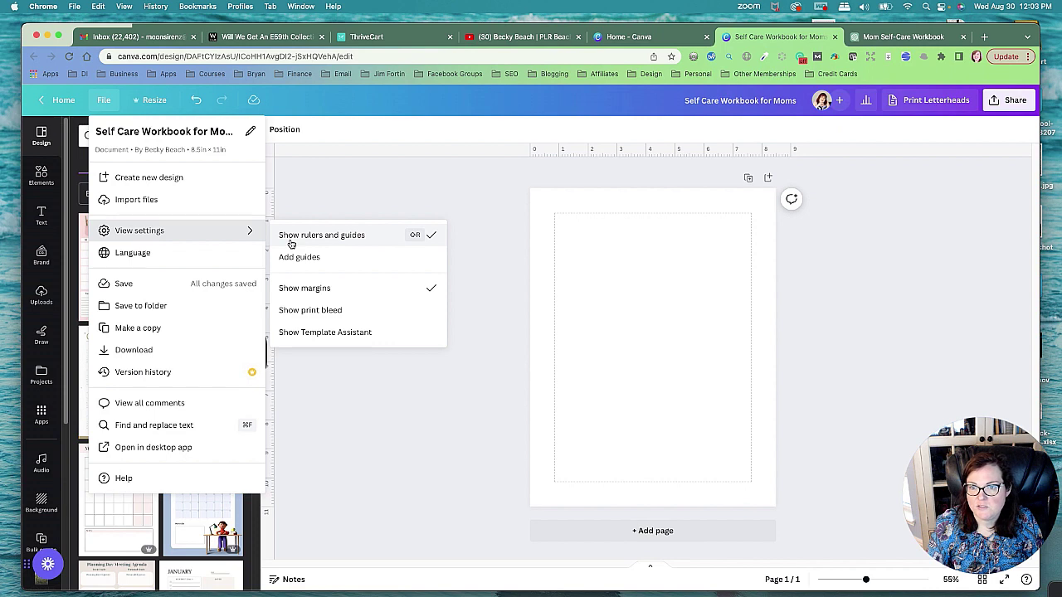
{"action": "left_click", "coordinate": [368, 194]}
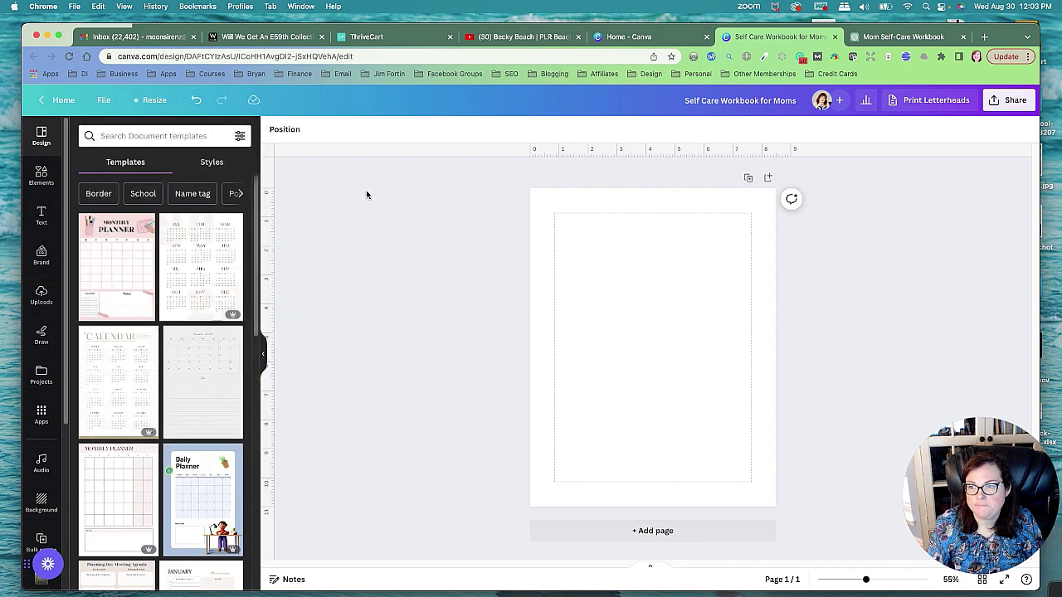
Add an 'Add a subheading' text box and move it to the top margin.
{"action": "left_click", "coordinate": [42, 217]}
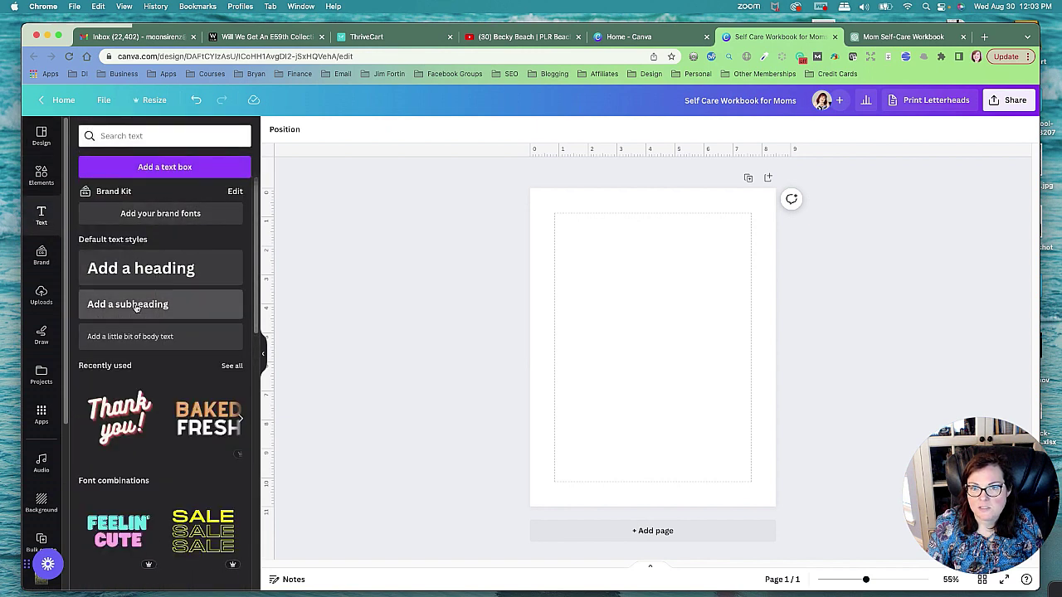
{"action": "left_click", "coordinate": [135, 304]}
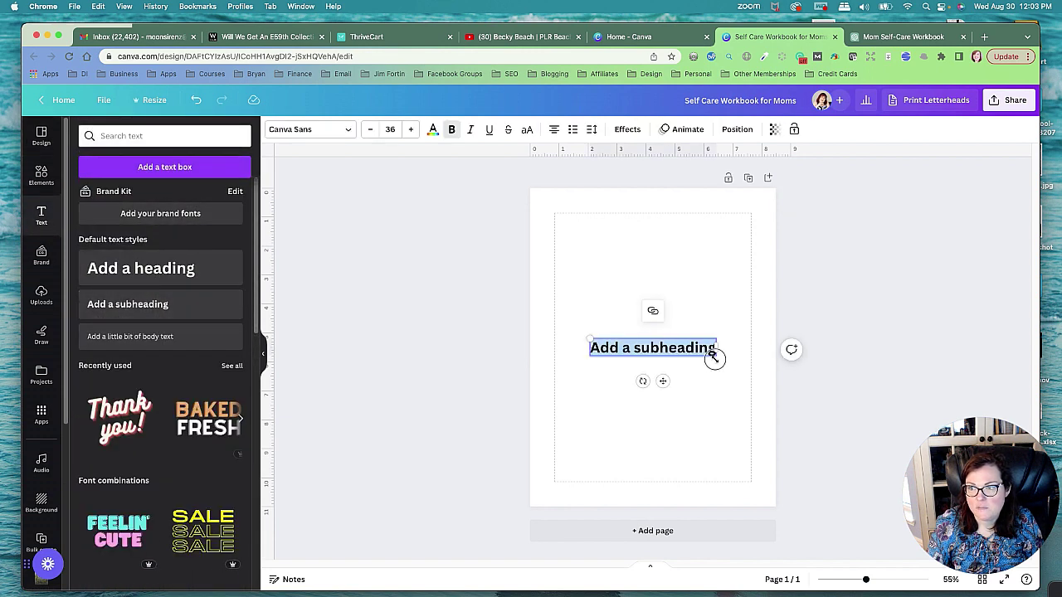
{"action": "left_click_drag", "start_coordinate": [671, 335], "coordinate": [750, 223]}
Reduce the subheading's font size to 20.
{"action": "left_click", "coordinate": [370, 130]}
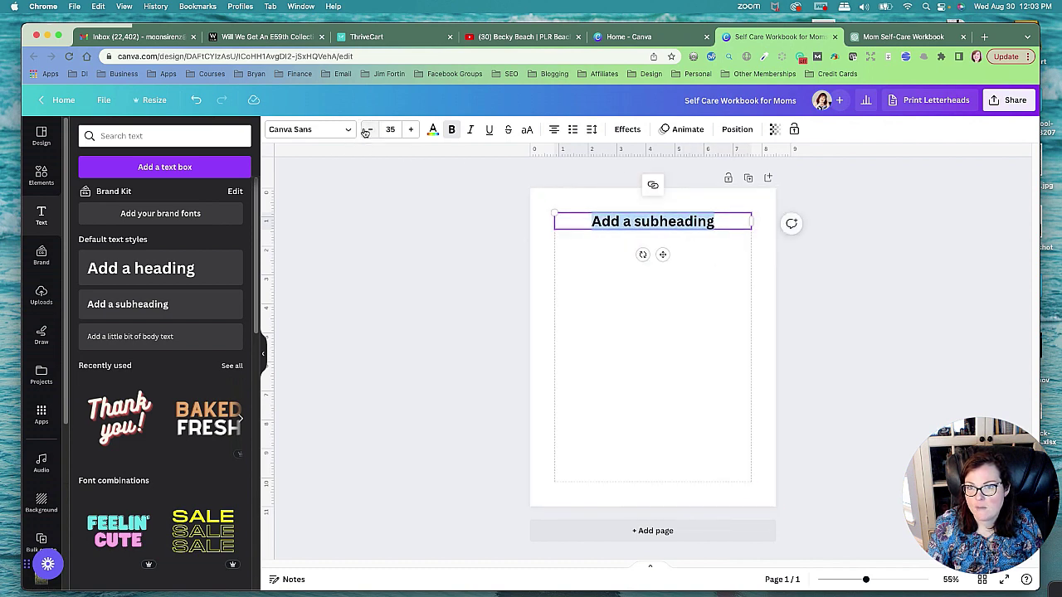
{"action": "left_click", "coordinate": [368, 130]}
{"action": "left_click", "coordinate": [369, 130]}
{"action": "left_click", "coordinate": [369, 131]}
{"action": "left_click", "coordinate": [368, 130]}
{"action": "left_click", "coordinate": [367, 131]}
{"action": "left_click", "coordinate": [366, 131]}
{"action": "left_click", "coordinate": [366, 131]}
{"action": "left_click", "coordinate": [367, 131]}
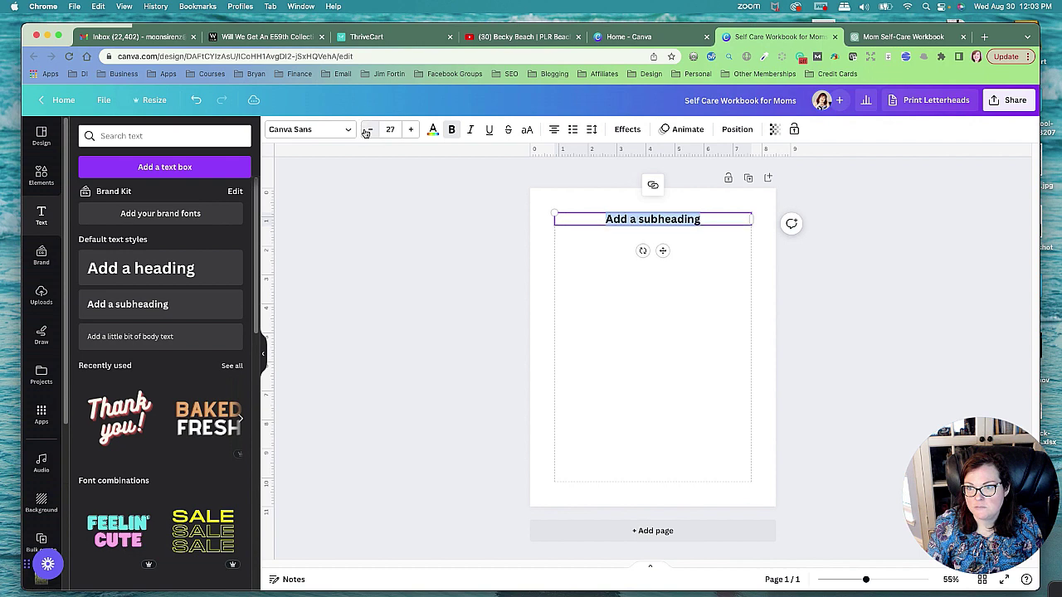
{"action": "left_click", "coordinate": [367, 131]}
{"action": "left_click", "coordinate": [367, 131]}
{"action": "left_click", "coordinate": [366, 131]}
{"action": "left_click", "coordinate": [367, 131]}
{"action": "left_click", "coordinate": [367, 131]}
{"action": "left_click", "coordinate": [367, 131]}
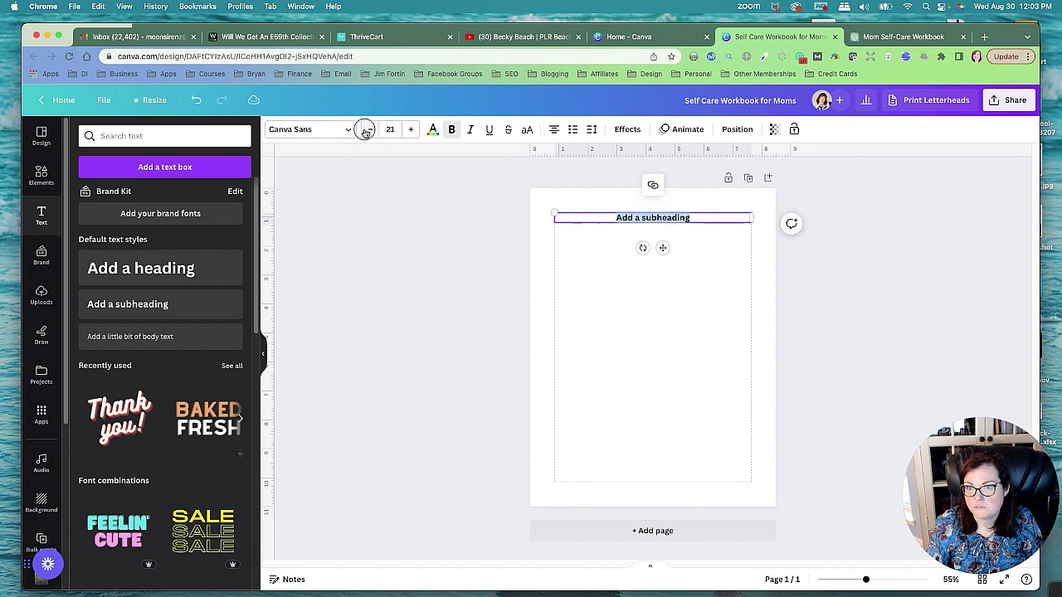
{"action": "left_click", "coordinate": [367, 131]}
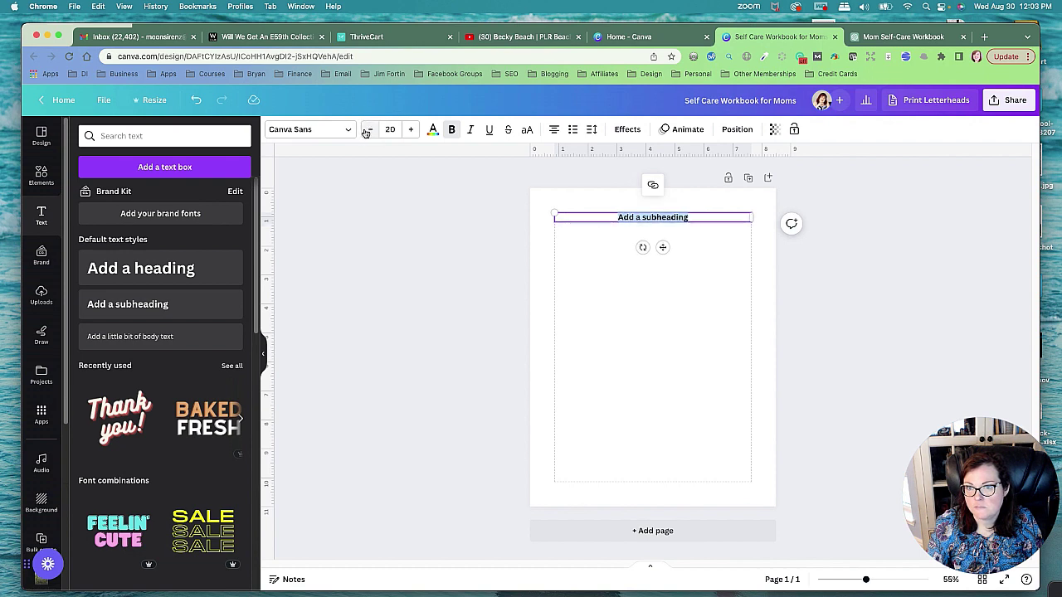
{"action": "left_click", "coordinate": [429, 225]}
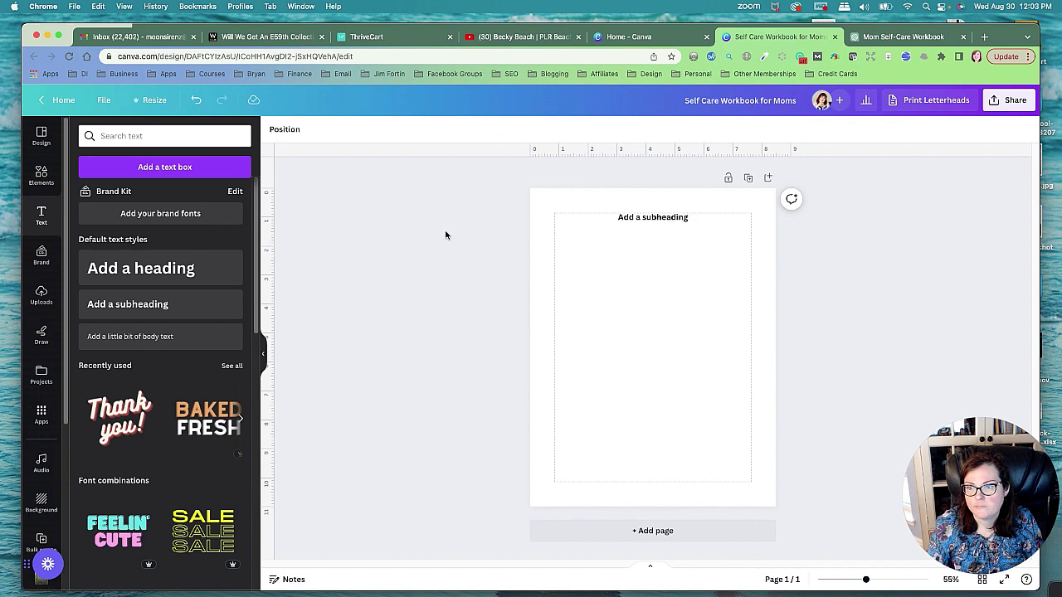
Add a line at weight 2 and stretch it across the page margins.
{"action": "left_click", "coordinate": [41, 174]}
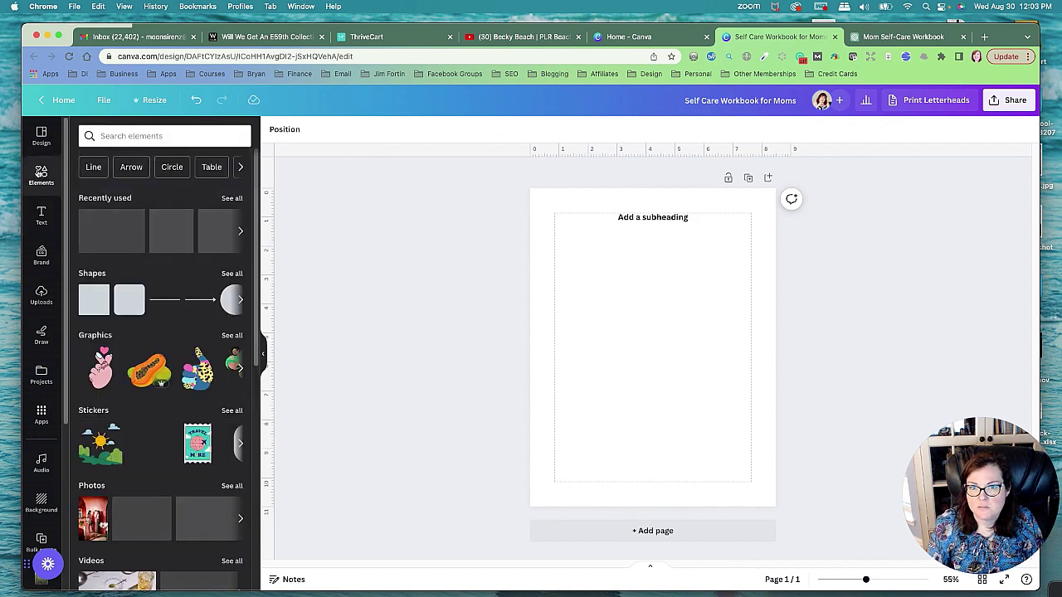
{"action": "left_click", "coordinate": [172, 301]}
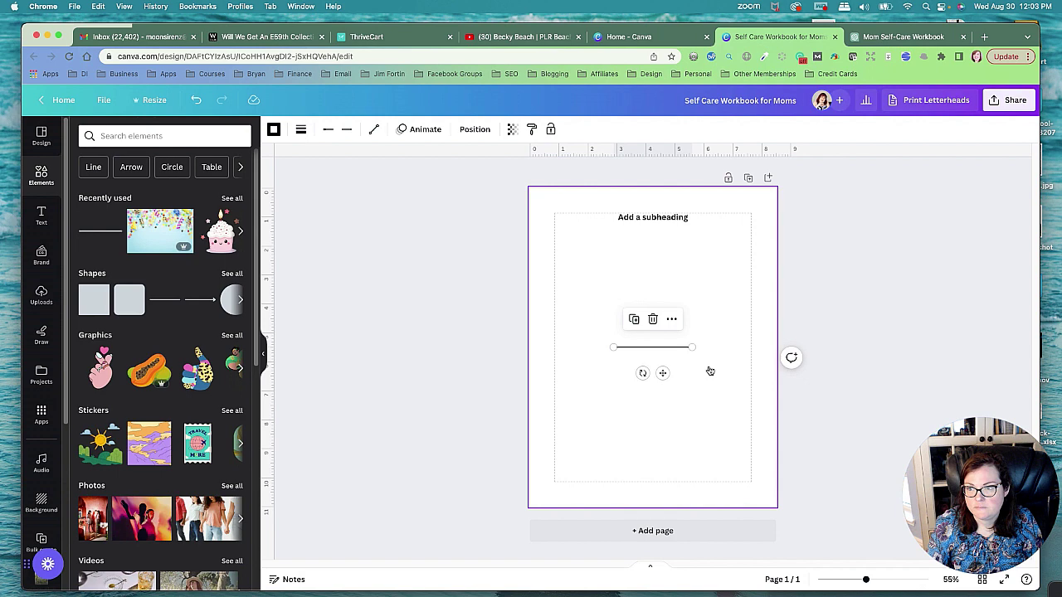
{"action": "left_click", "coordinate": [298, 131]}
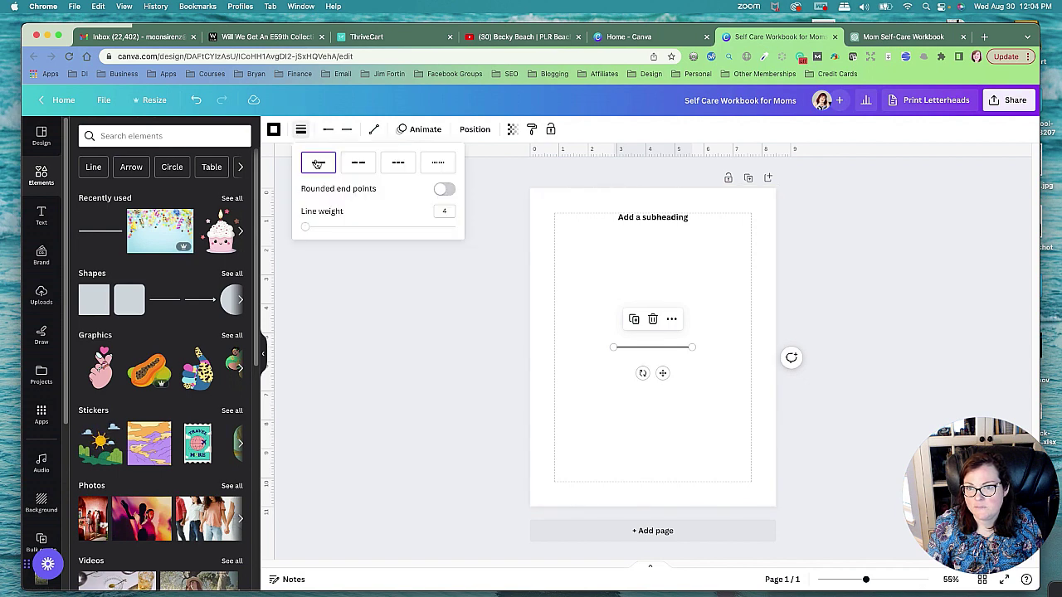
{"action": "left_click_drag", "start_coordinate": [306, 229], "coordinate": [303, 229]}
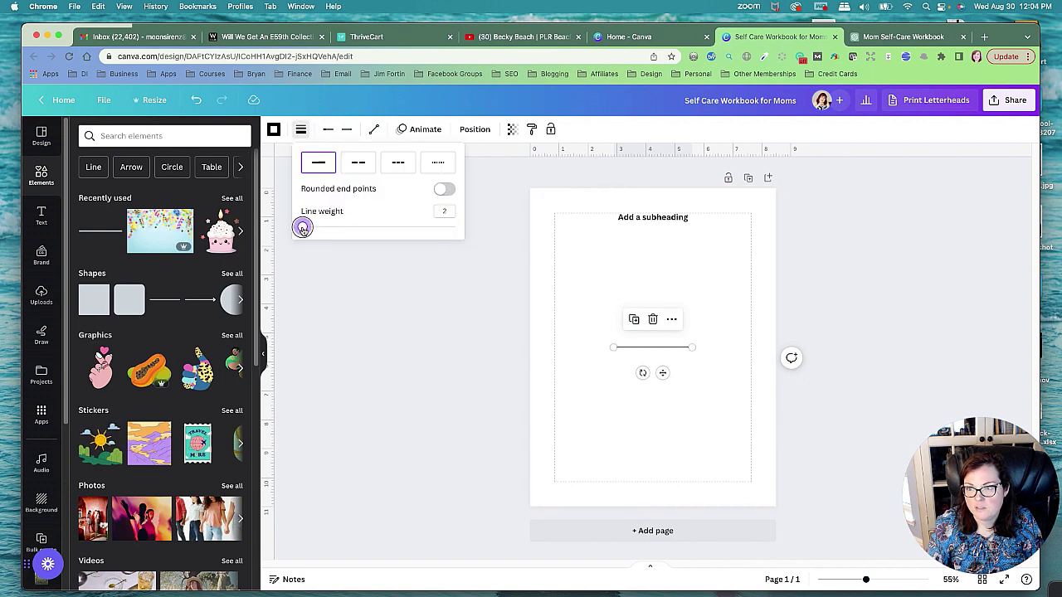
{"action": "left_click_drag", "start_coordinate": [680, 351], "coordinate": [751, 254]}
{"action": "left_click", "coordinate": [663, 341]}
Duplicate the line down the page, then space the lines evenly vertically and tidy up.
{"action": "left_click", "coordinate": [660, 260]}
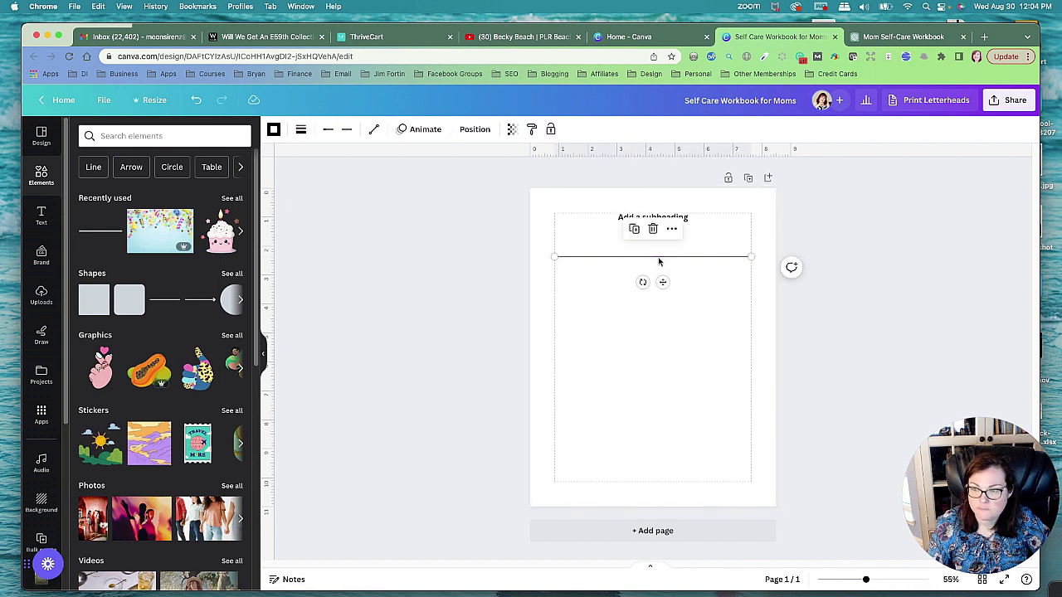
{"action": "left_click_drag", "start_coordinate": [660, 262], "coordinate": [718, 262]}
{"action": "key", "text": "Delete"}
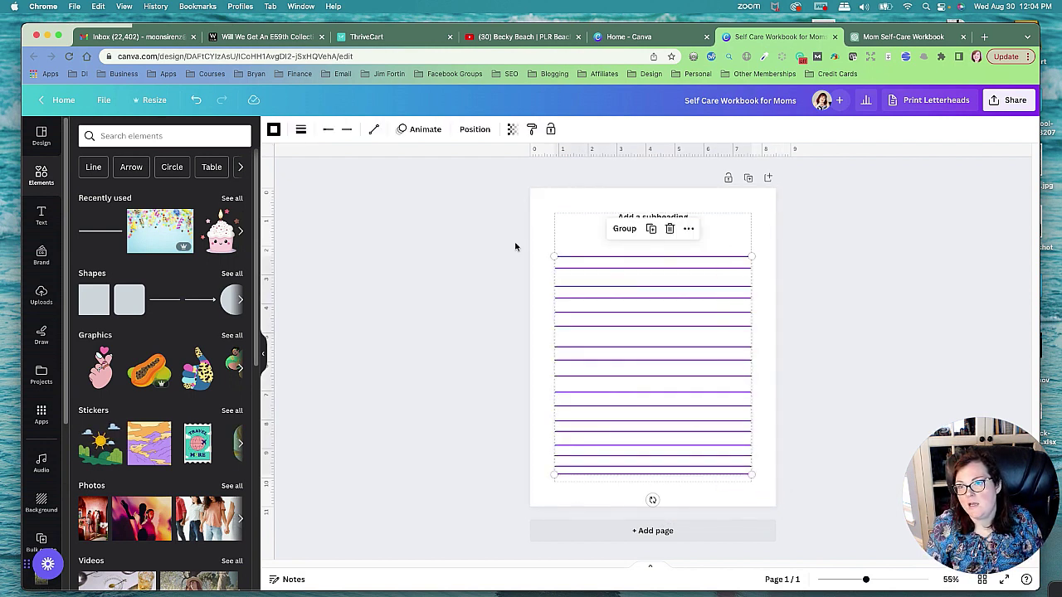
{"action": "left_click", "coordinate": [475, 130]}
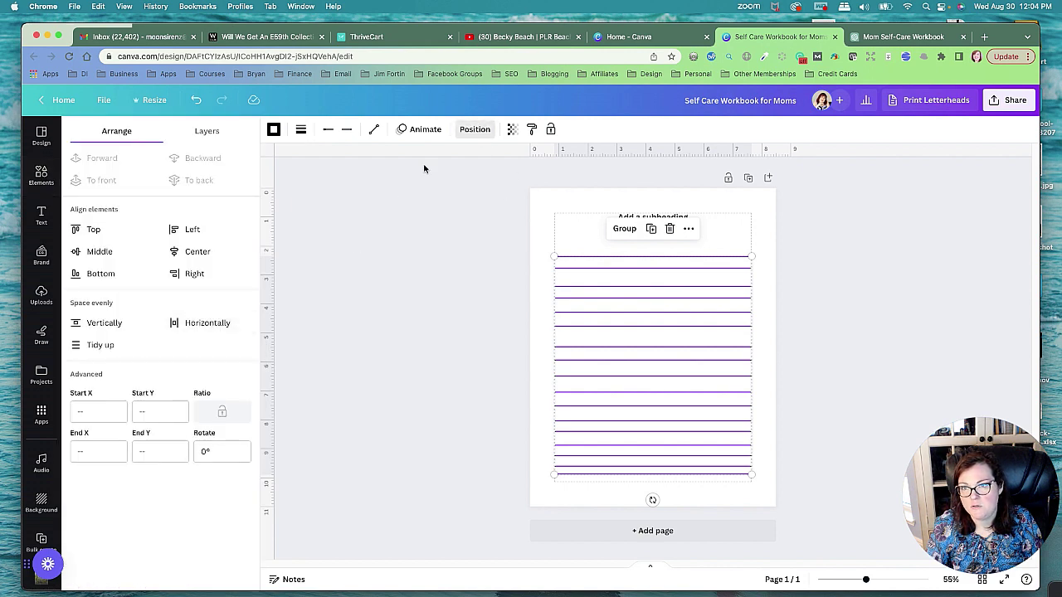
{"action": "left_click", "coordinate": [475, 130]}
{"action": "left_click", "coordinate": [474, 130]}
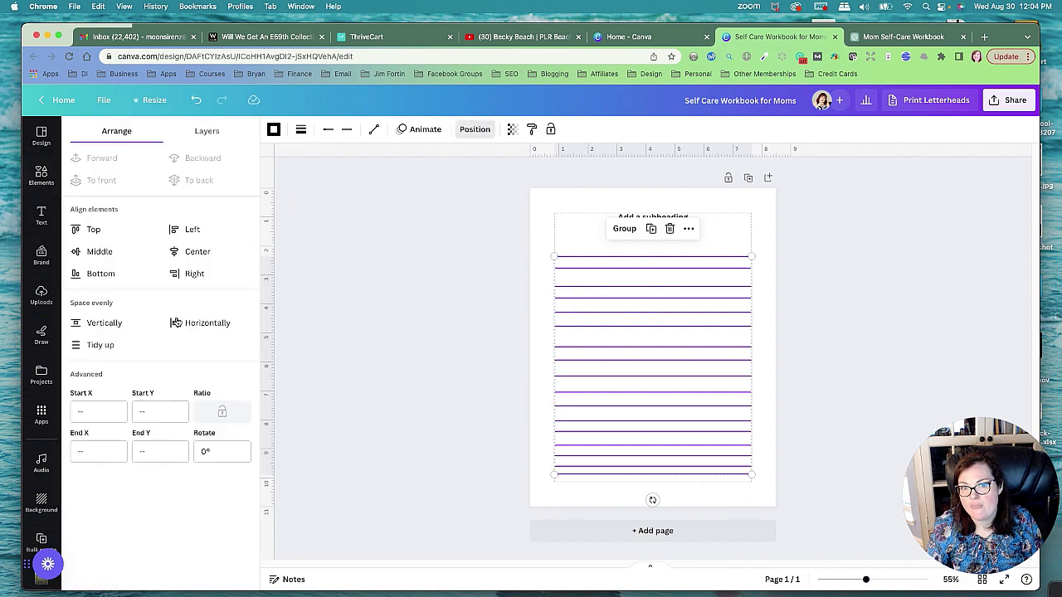
{"action": "left_click", "coordinate": [100, 324]}
{"action": "left_click", "coordinate": [105, 345]}
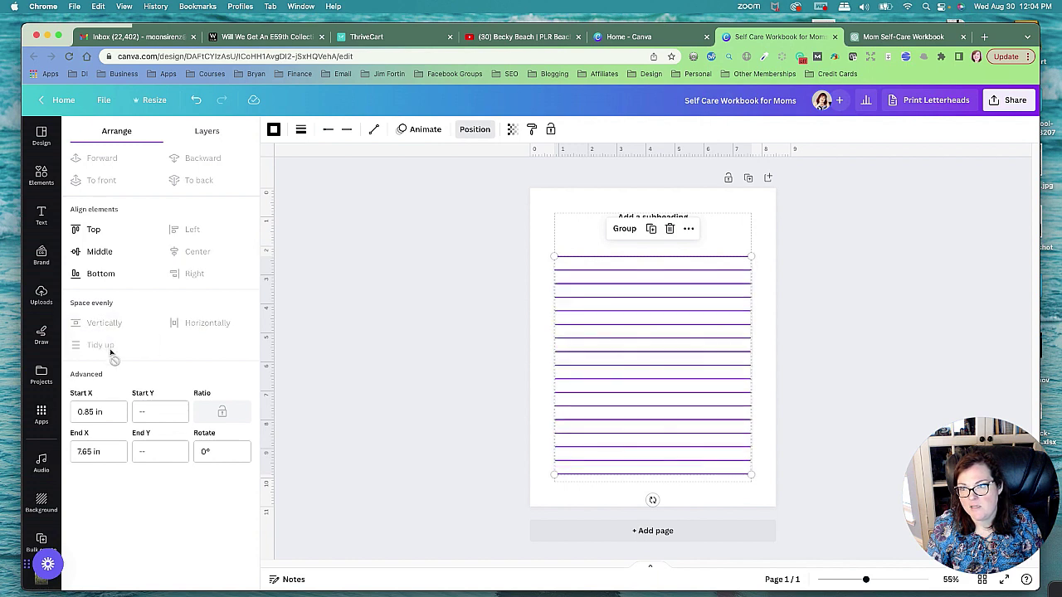
{"action": "left_click", "coordinate": [438, 331]}
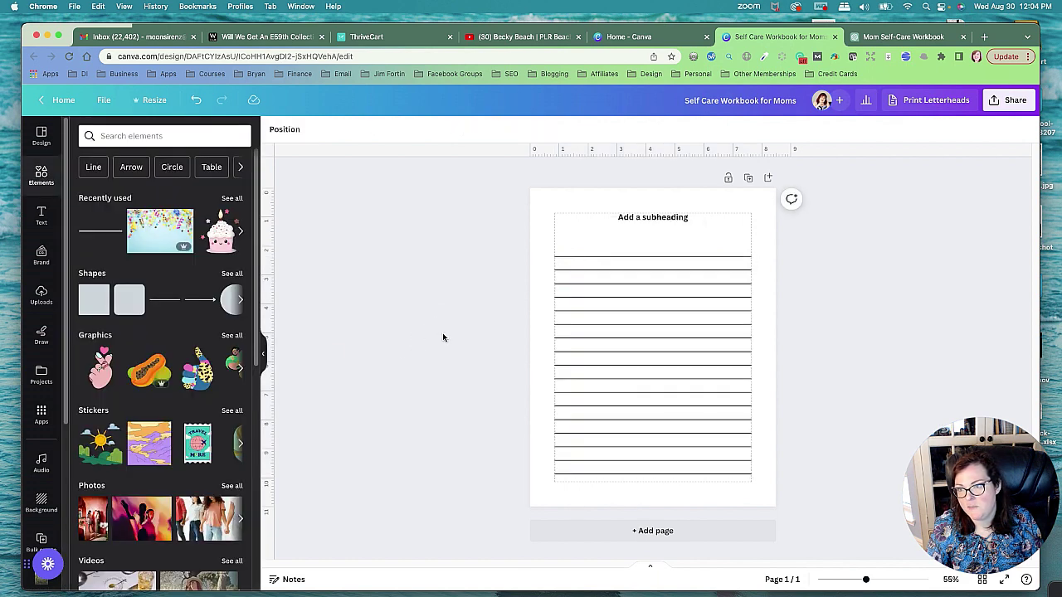
Select all the ruled lines and colour them purple.
{"action": "left_click_drag", "start_coordinate": [534, 245], "coordinate": [722, 481]}
{"action": "left_click", "coordinate": [481, 365]}
{"action": "left_click", "coordinate": [649, 217]}
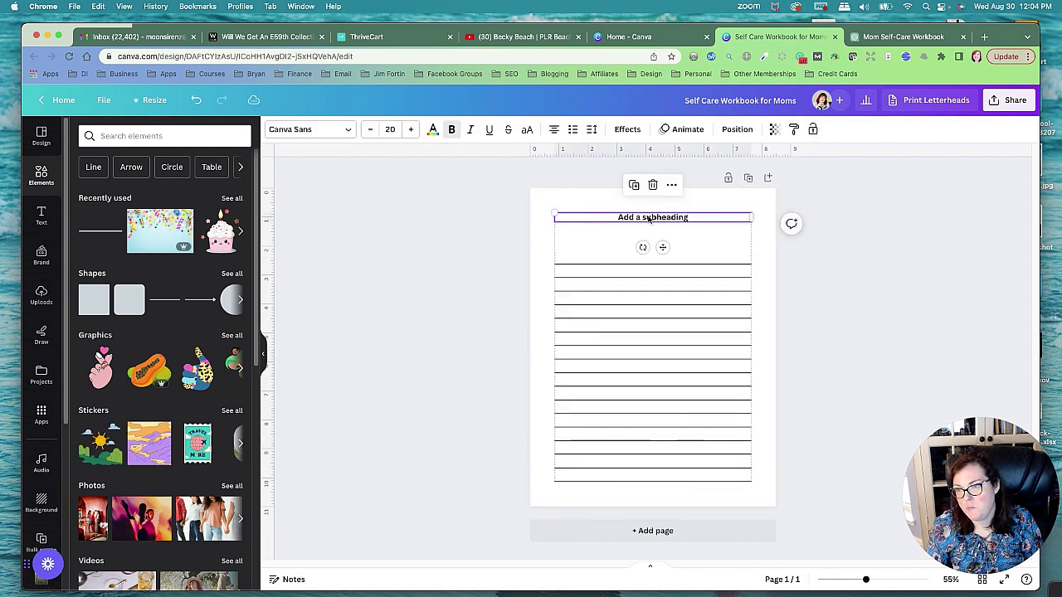
{"action": "left_click", "coordinate": [481, 279]}
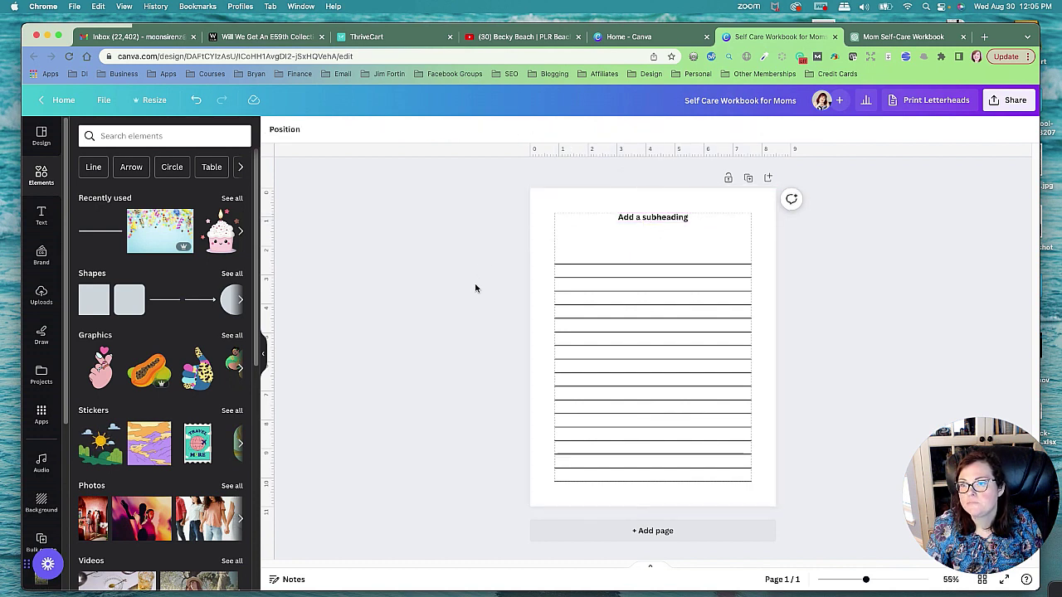
{"action": "left_click_drag", "start_coordinate": [539, 253], "coordinate": [777, 497]}
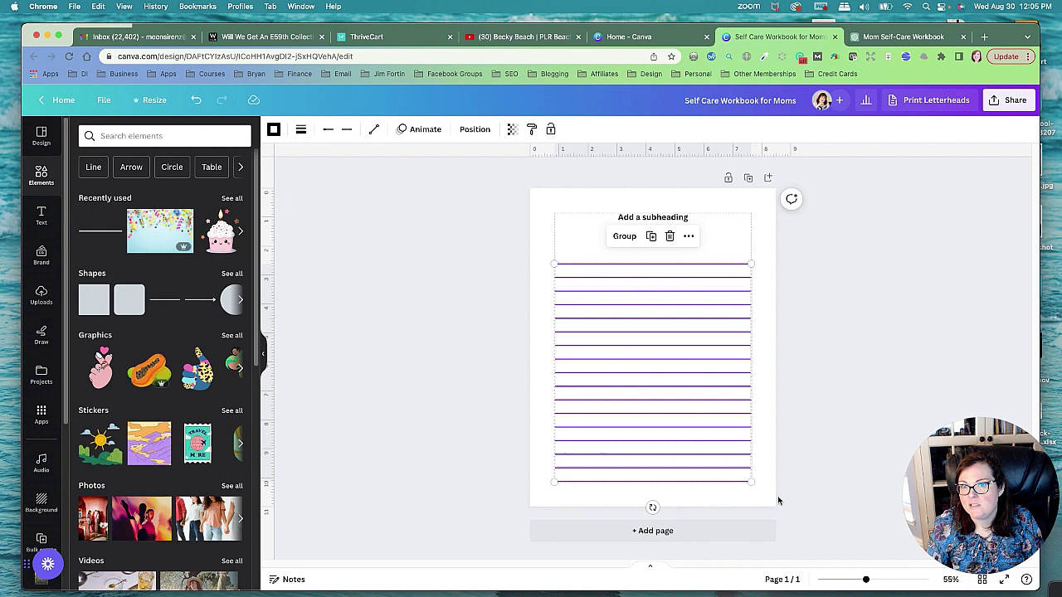
{"action": "left_click", "coordinate": [301, 130]}
{"action": "left_click", "coordinate": [300, 129]}
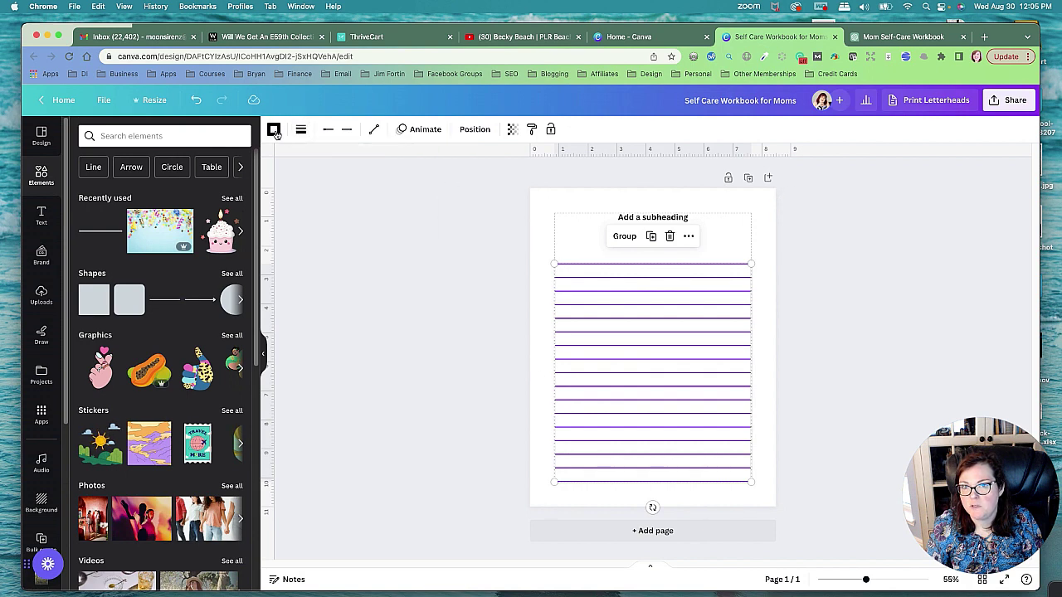
{"action": "left_click", "coordinate": [274, 130]}
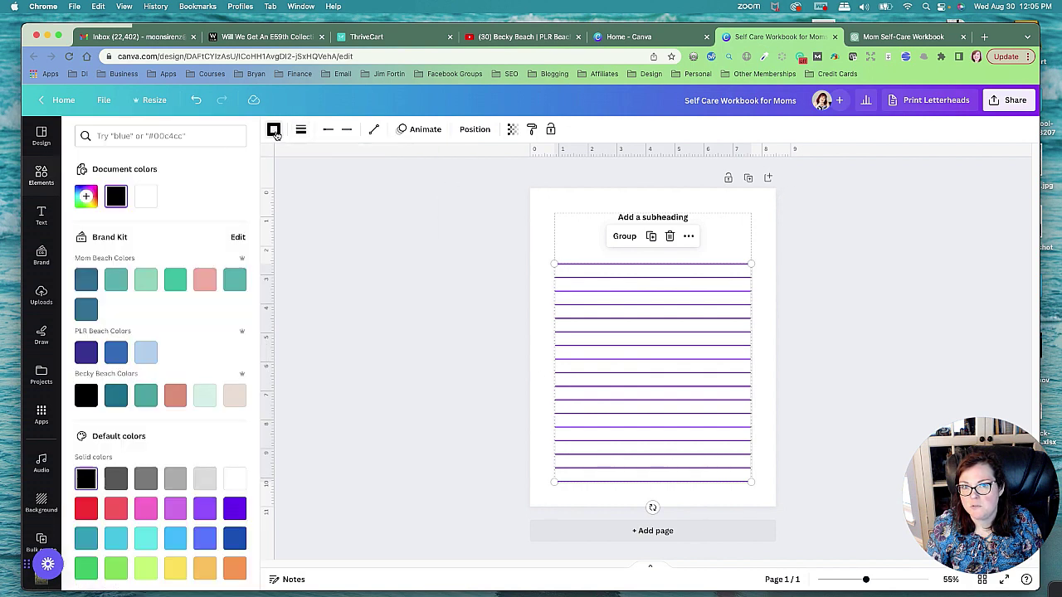
{"action": "left_click", "coordinate": [205, 511]}
{"action": "left_click", "coordinate": [419, 352]}
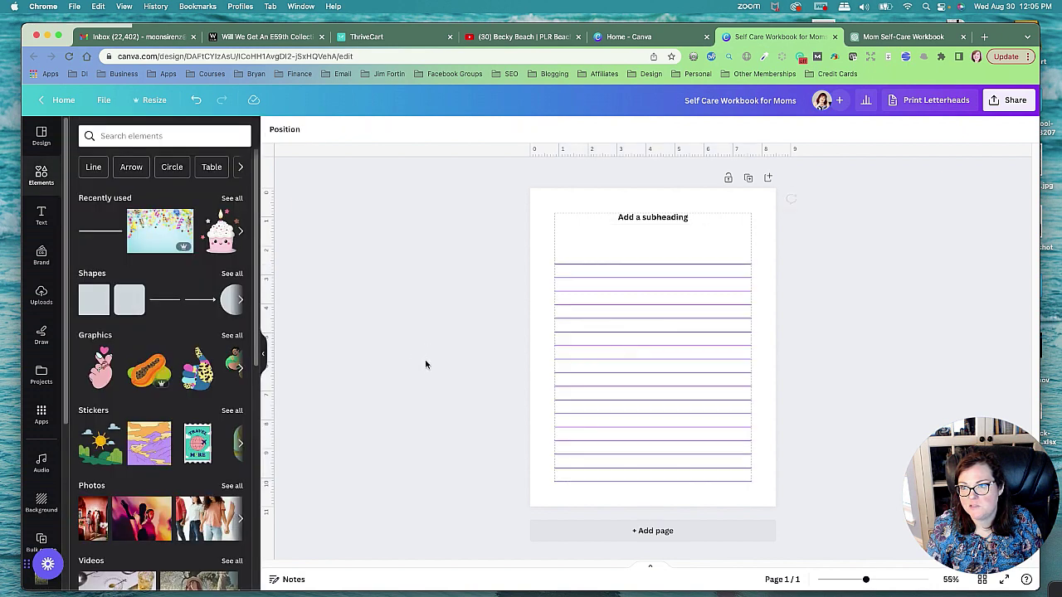
Set the subheading text colour to violet #8c52ff.
{"action": "left_click", "coordinate": [645, 219]}
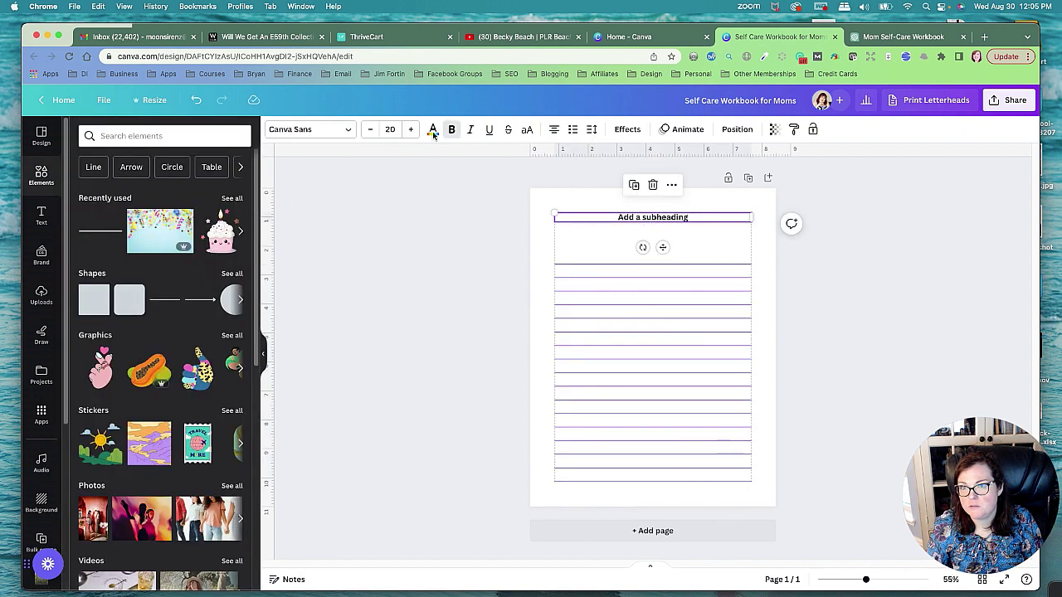
{"action": "left_click", "coordinate": [432, 129]}
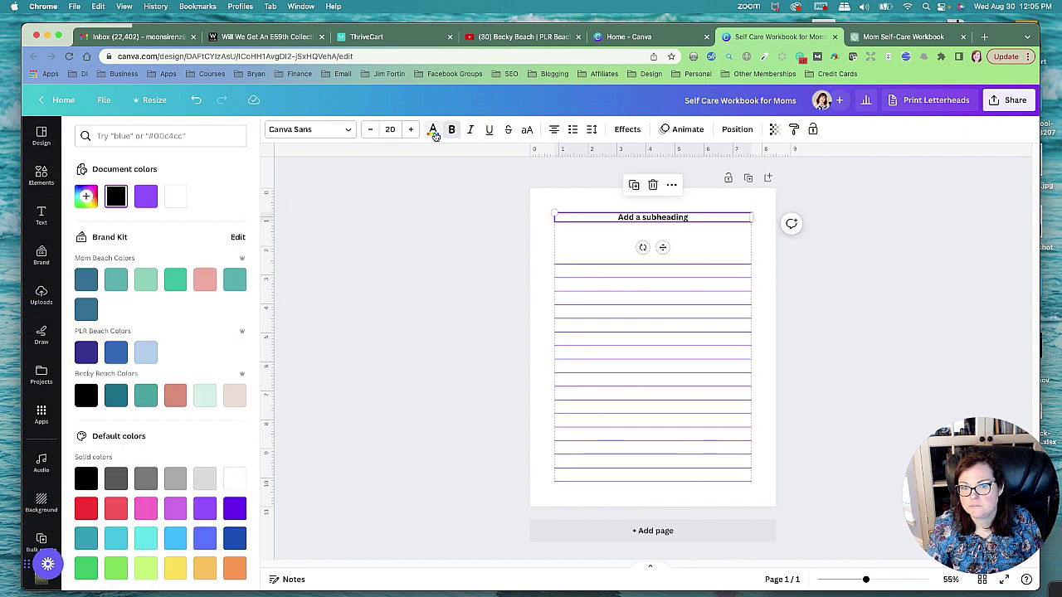
{"action": "left_click", "coordinate": [205, 508]}
{"action": "left_click", "coordinate": [428, 348]}
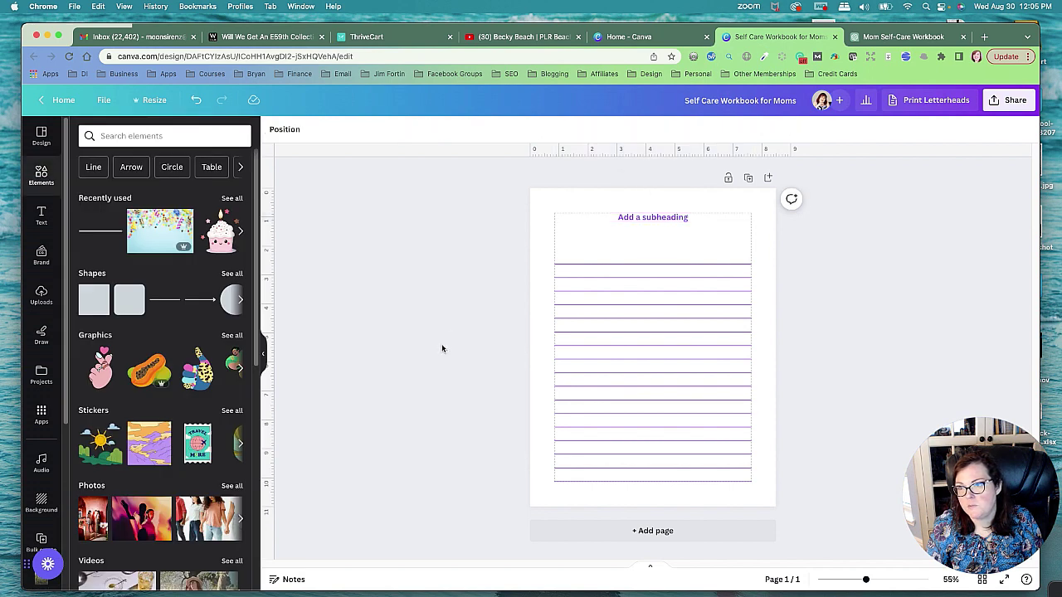
{"action": "left_click", "coordinate": [637, 218]}
{"action": "left_click", "coordinate": [432, 129]}
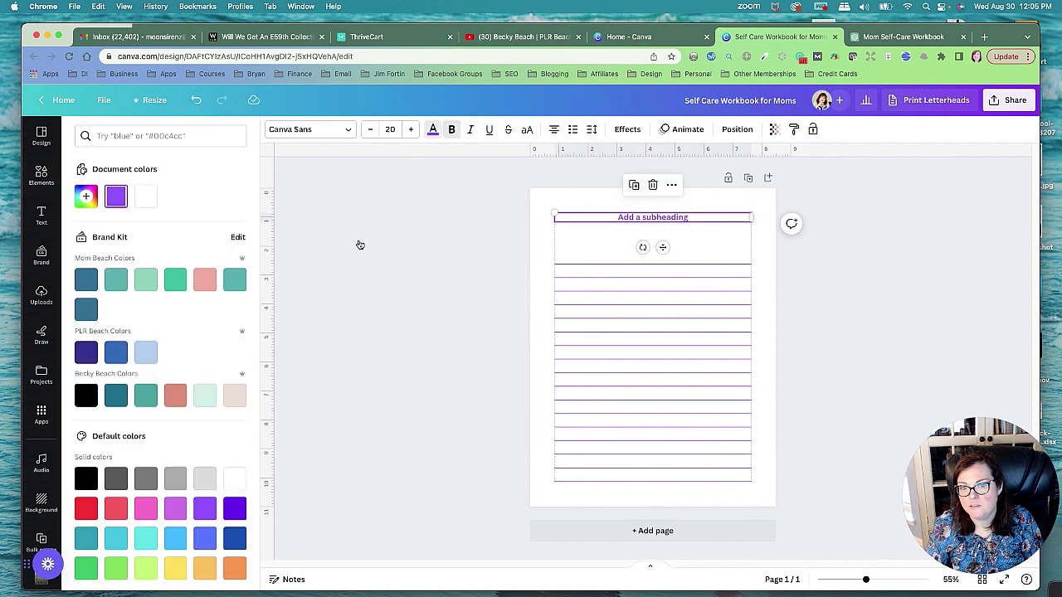
{"action": "left_click", "coordinate": [234, 509]}
{"action": "left_click", "coordinate": [395, 348]}
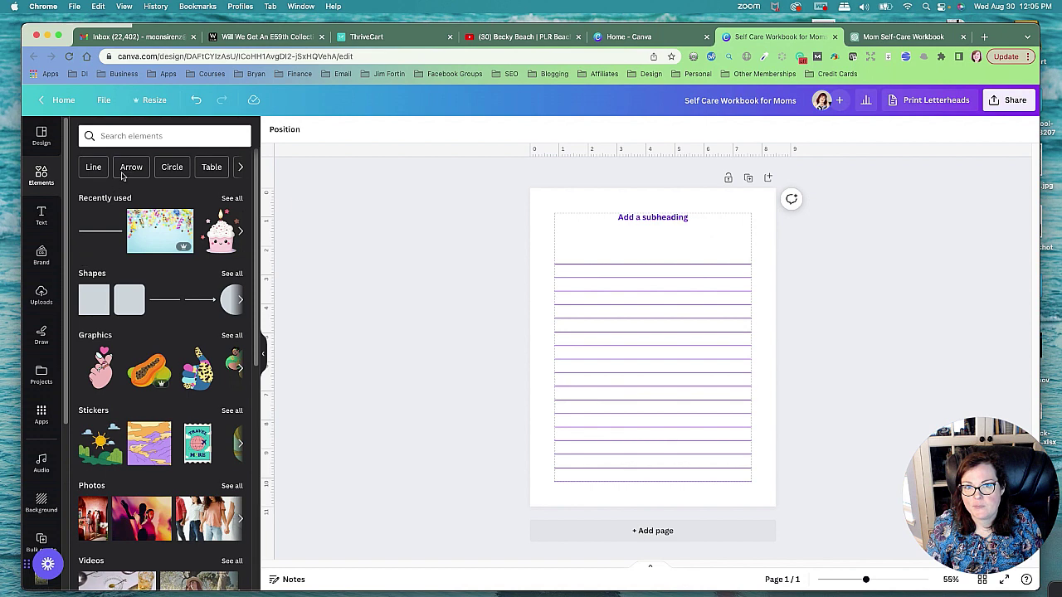
Search photos for 'wood flatlay' and resize the roses photo to fill the page.
{"action": "left_click", "coordinate": [231, 485]}
{"action": "left_click", "coordinate": [140, 160]}
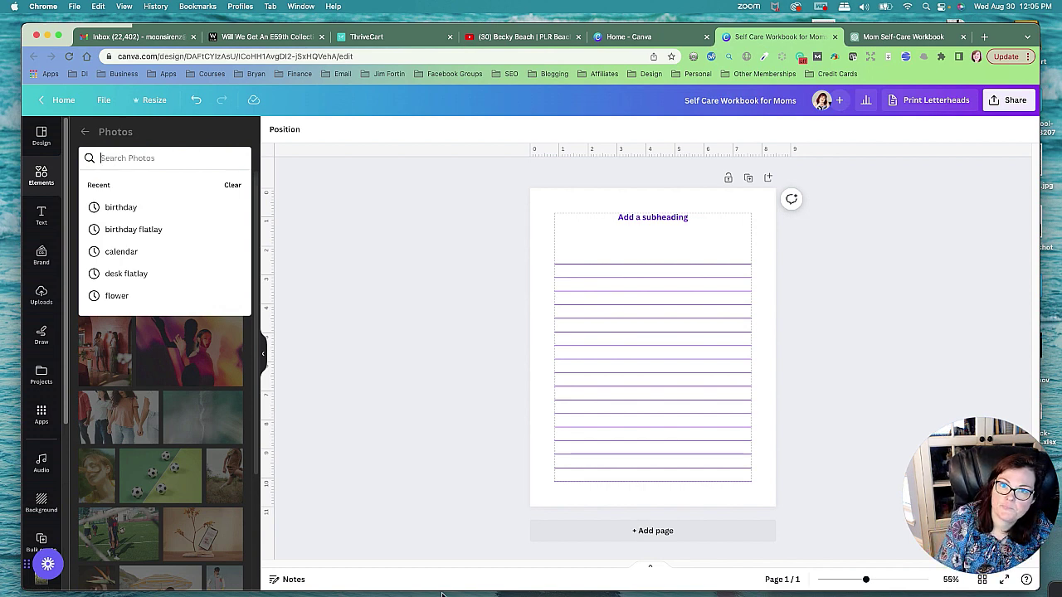
{"action": "type", "text": "wood flatla"}
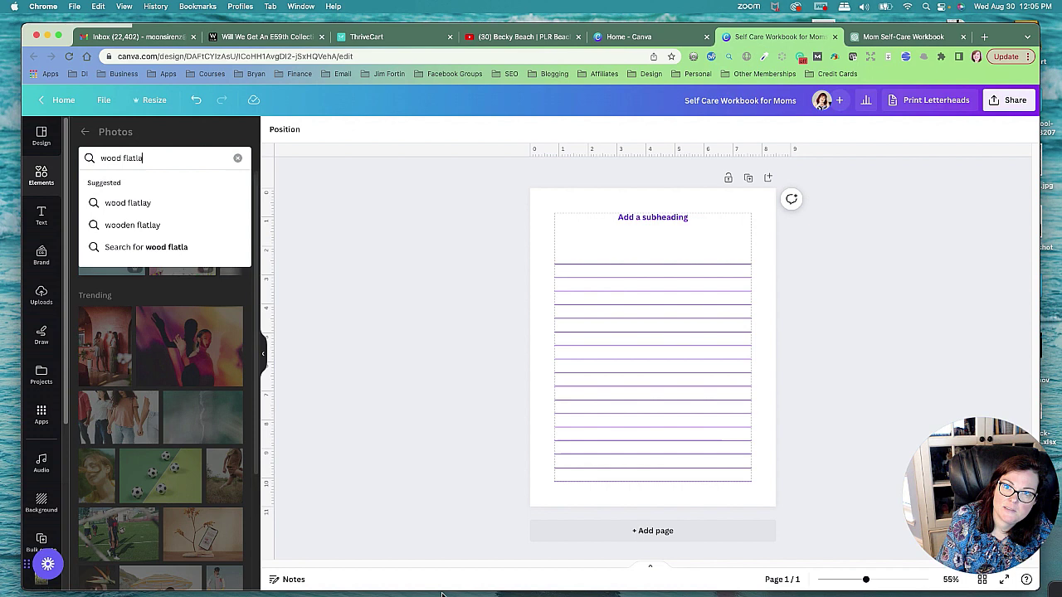
{"action": "type", "text": "y"}
{"action": "key", "text": "Return"}
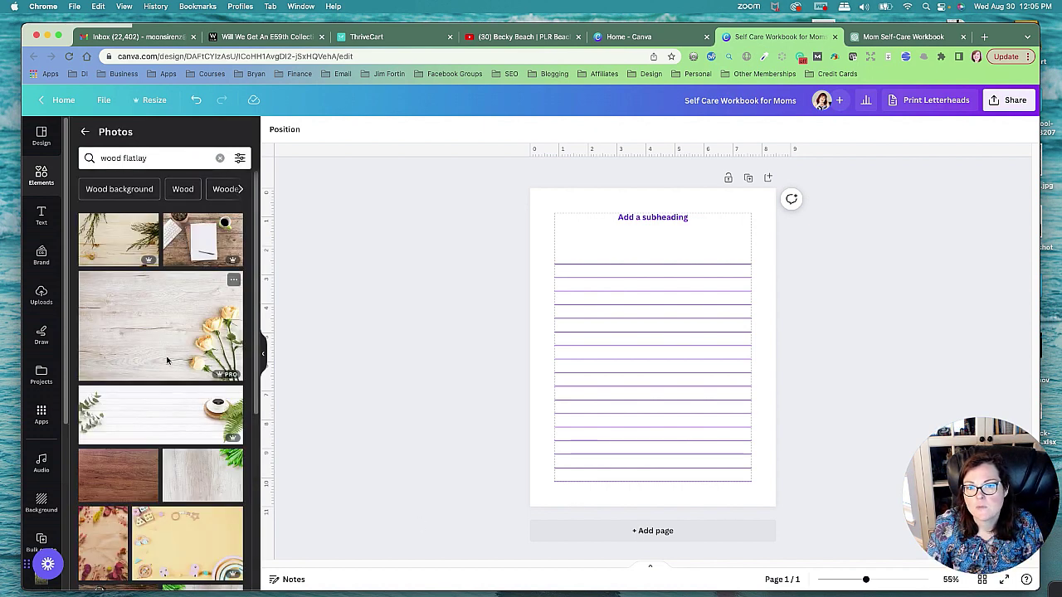
{"action": "left_click", "coordinate": [162, 355]}
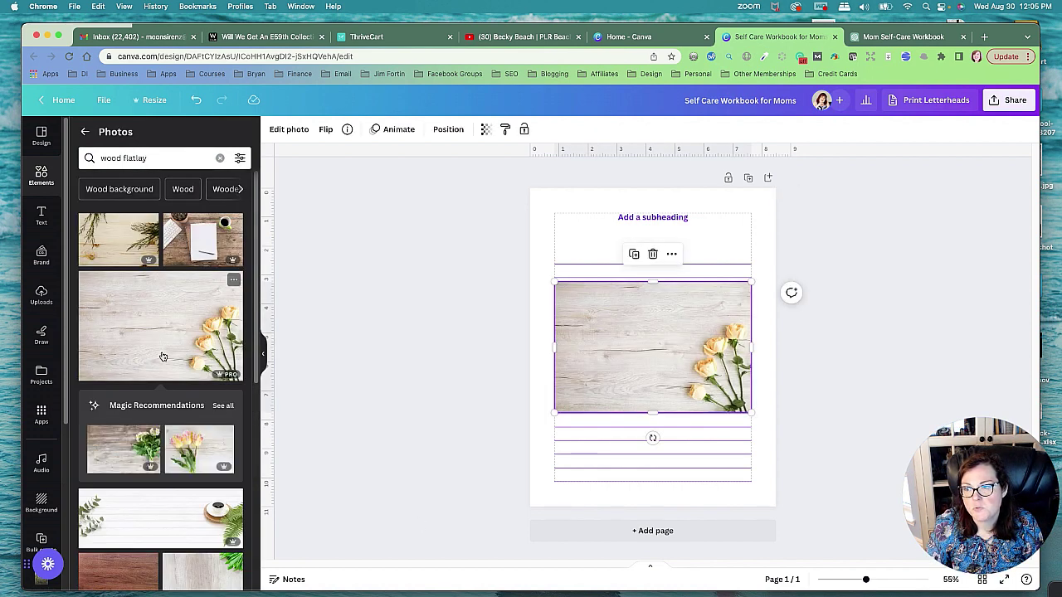
{"action": "left_click_drag", "start_coordinate": [633, 343], "coordinate": [608, 248]}
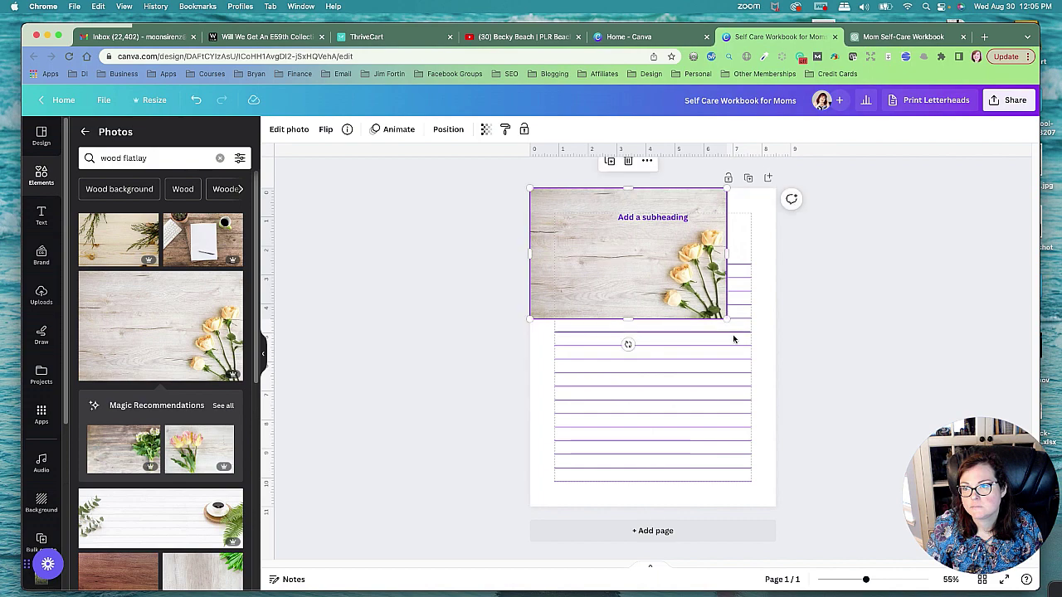
{"action": "left_click_drag", "start_coordinate": [727, 321], "coordinate": [939, 587]}
{"action": "left_click_drag", "start_coordinate": [698, 423], "coordinate": [477, 421]}
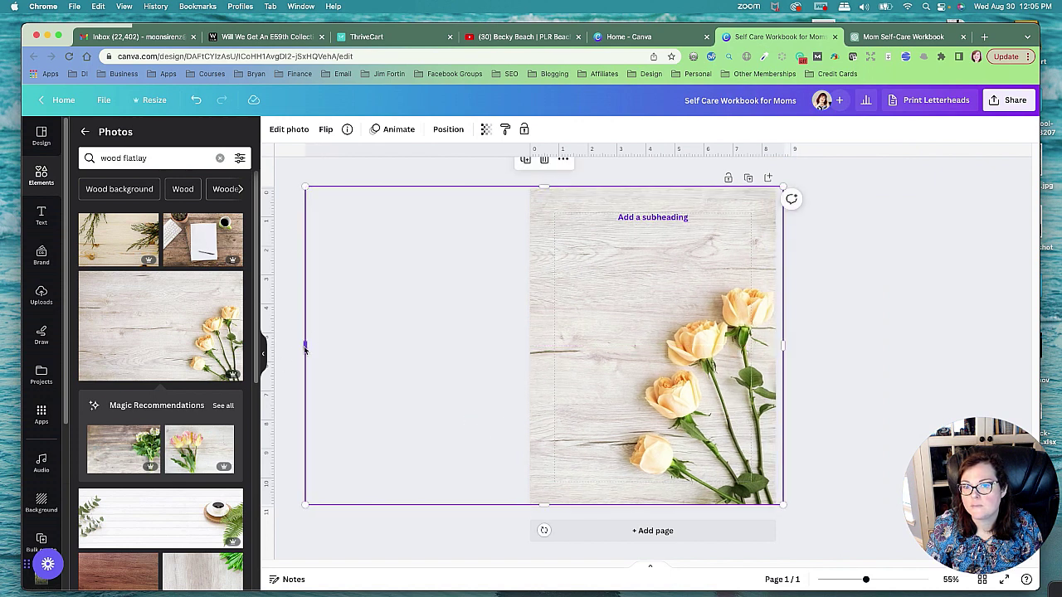
{"action": "left_click_drag", "start_coordinate": [304, 349], "coordinate": [529, 342]}
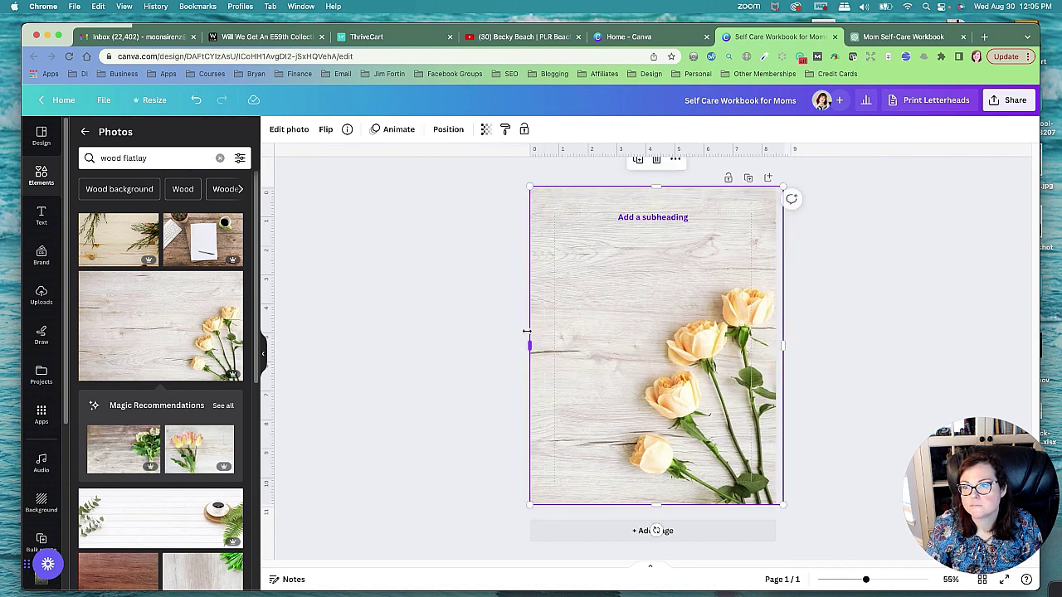
Set the photo's transparency to 20 so the ruled lines show through.
{"action": "left_click", "coordinate": [485, 129]}
{"action": "left_click_drag", "start_coordinate": [484, 174], "coordinate": [401, 183]}
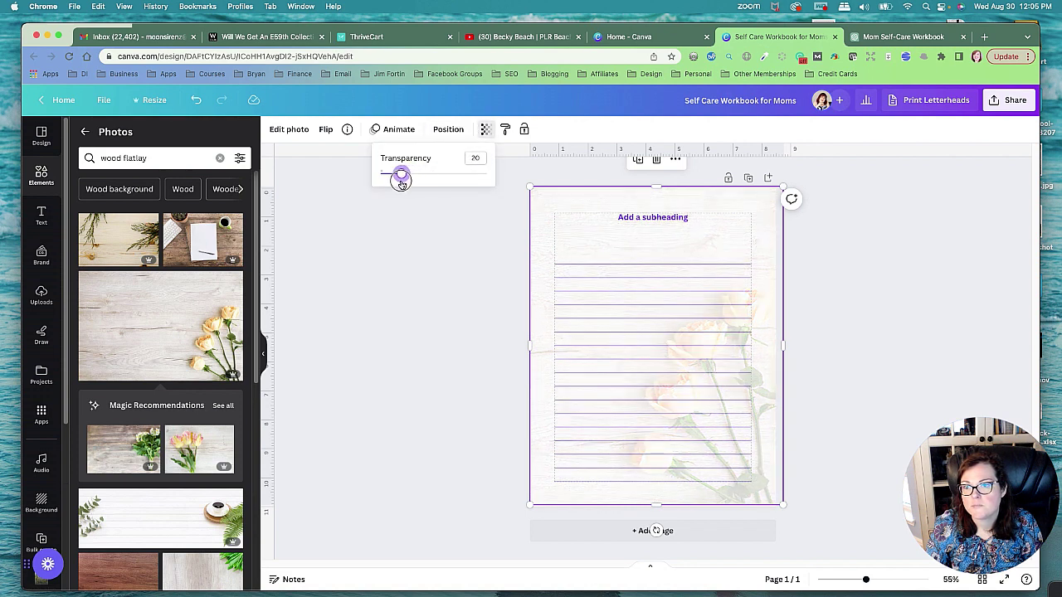
{"action": "left_click", "coordinate": [448, 129]}
{"action": "left_click", "coordinate": [424, 330]}
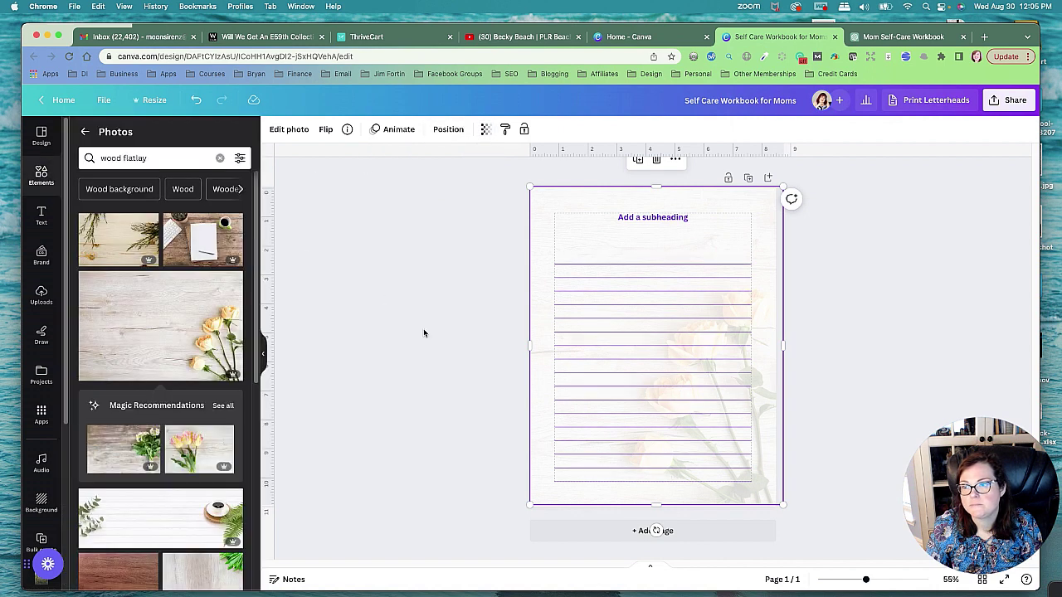
{"action": "left_click", "coordinate": [423, 330]}
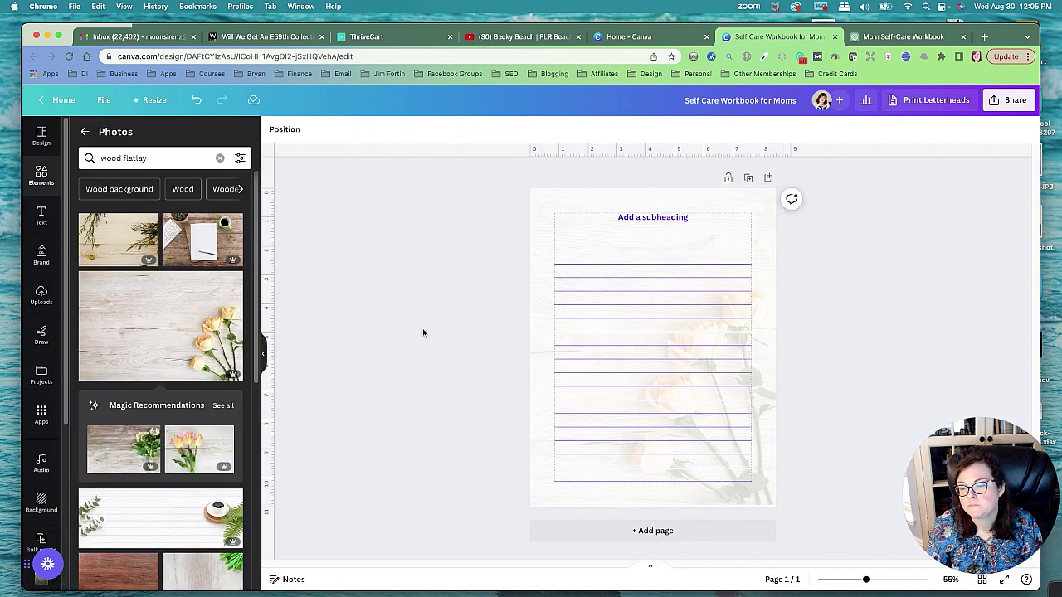
Lock the background photo and recolour the ruled lines olive from the photo's palette.
{"action": "left_click", "coordinate": [534, 291]}
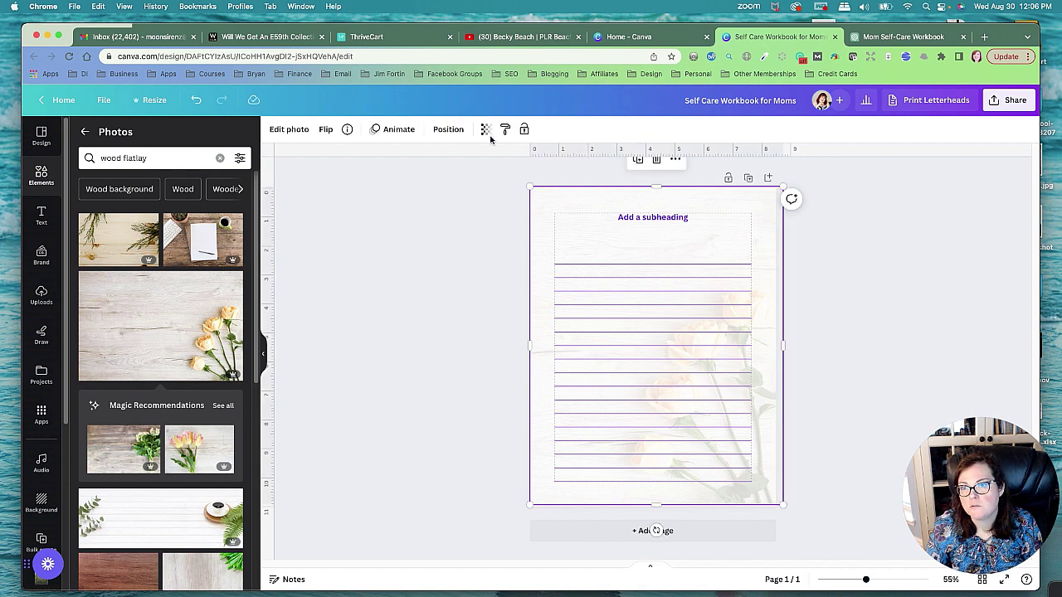
{"action": "left_click", "coordinate": [524, 130]}
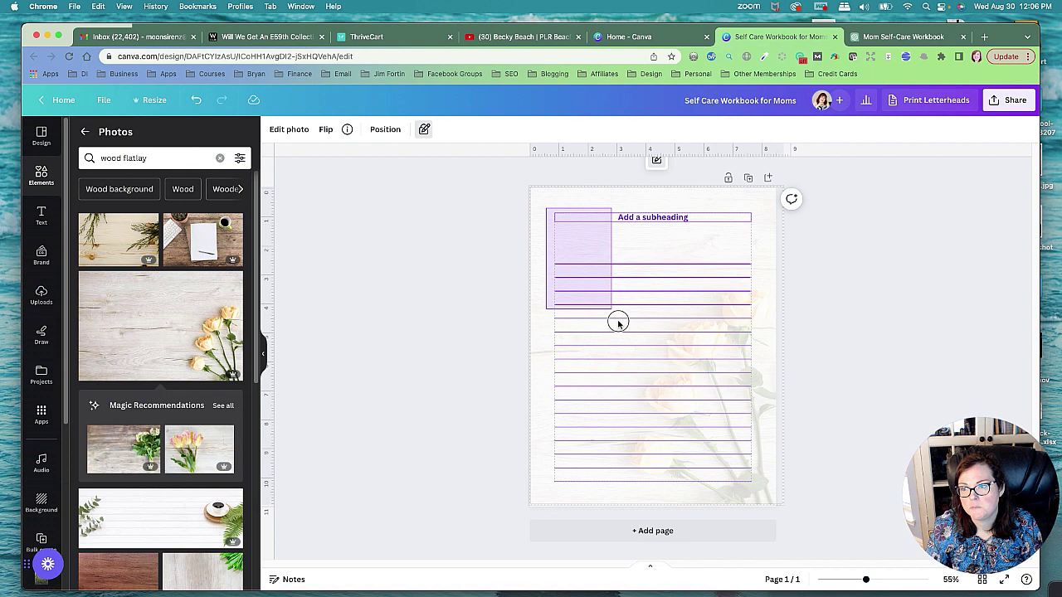
{"action": "left_click_drag", "start_coordinate": [618, 321], "coordinate": [619, 368]}
{"action": "left_click_drag", "start_coordinate": [540, 256], "coordinate": [747, 484]}
{"action": "left_click", "coordinate": [273, 130]}
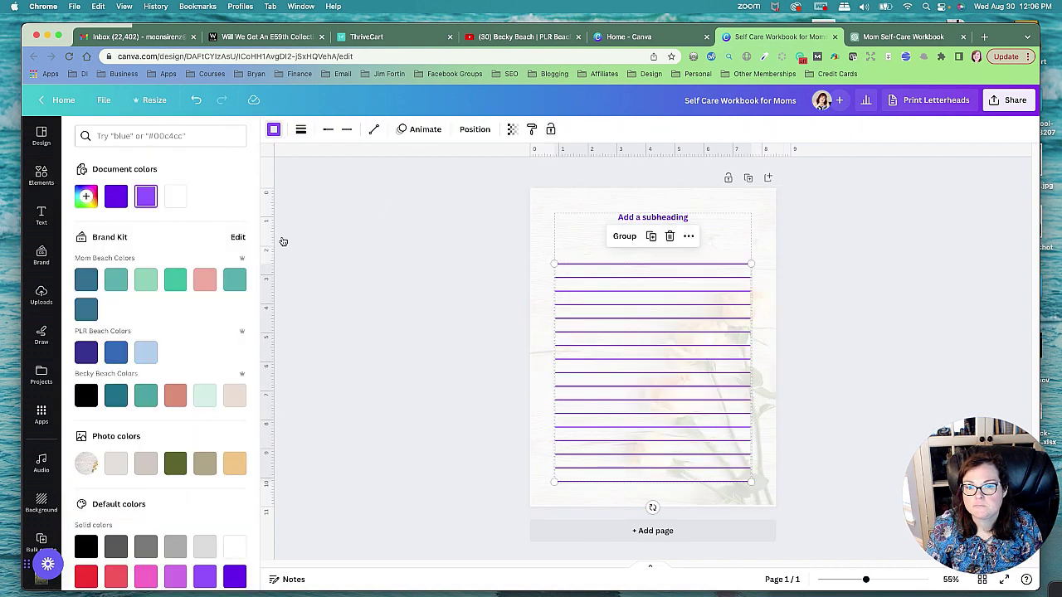
{"action": "left_click", "coordinate": [176, 466]}
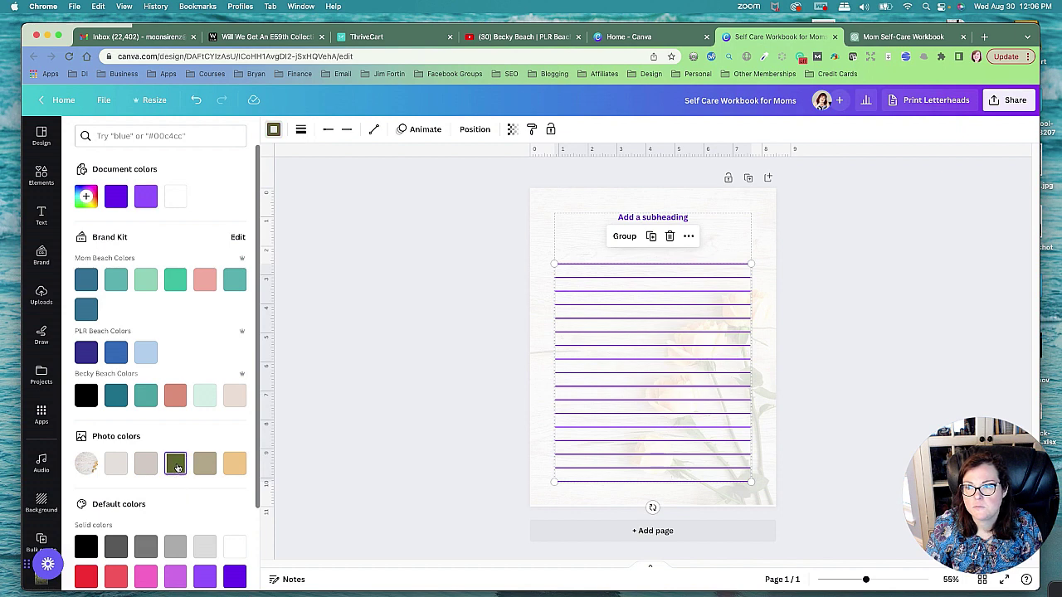
{"action": "left_click", "coordinate": [453, 390]}
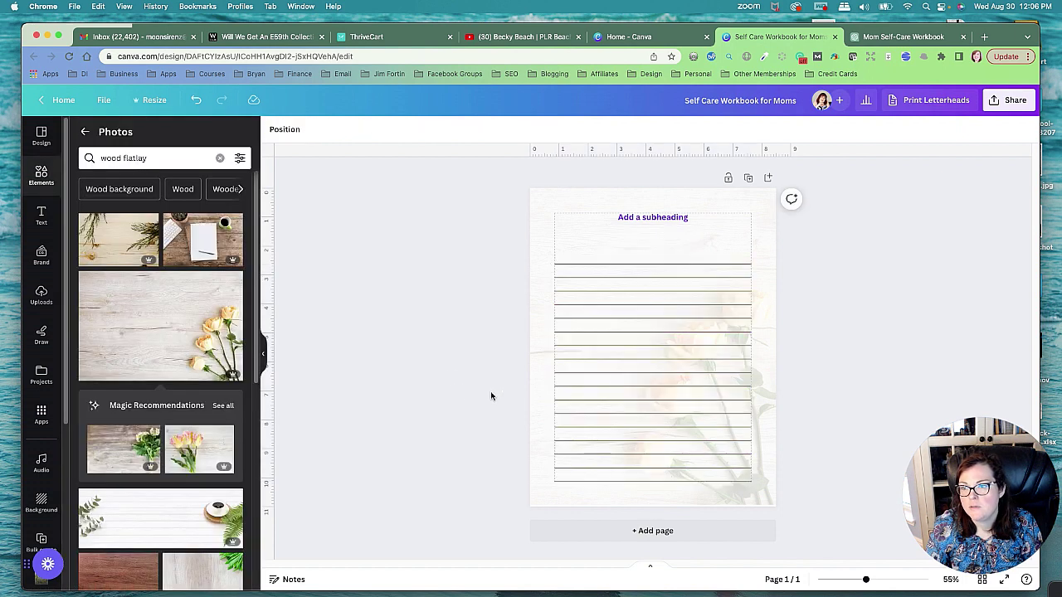
Make the subheading text olive to match and confirm the photo is locked.
{"action": "left_click", "coordinate": [635, 218]}
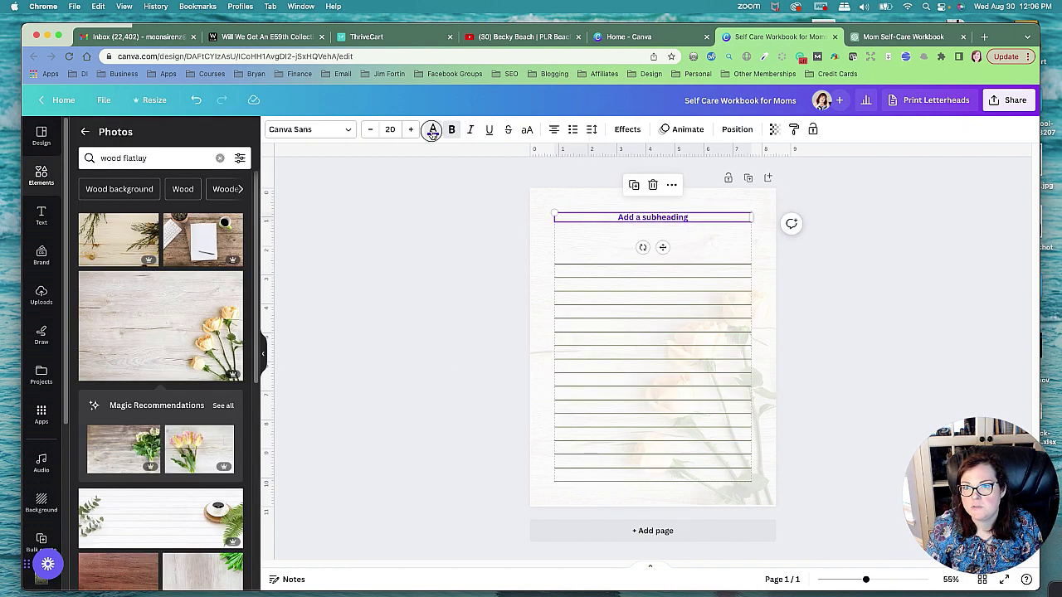
{"action": "left_click", "coordinate": [433, 133]}
{"action": "left_click", "coordinate": [176, 465]}
{"action": "left_click", "coordinate": [398, 367]}
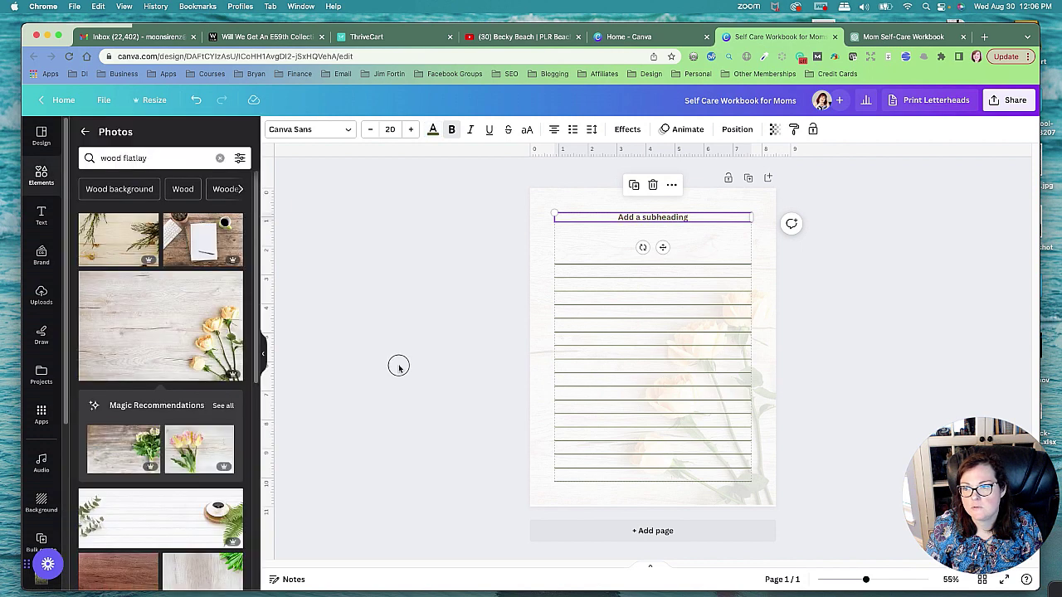
{"action": "left_click", "coordinate": [773, 495]}
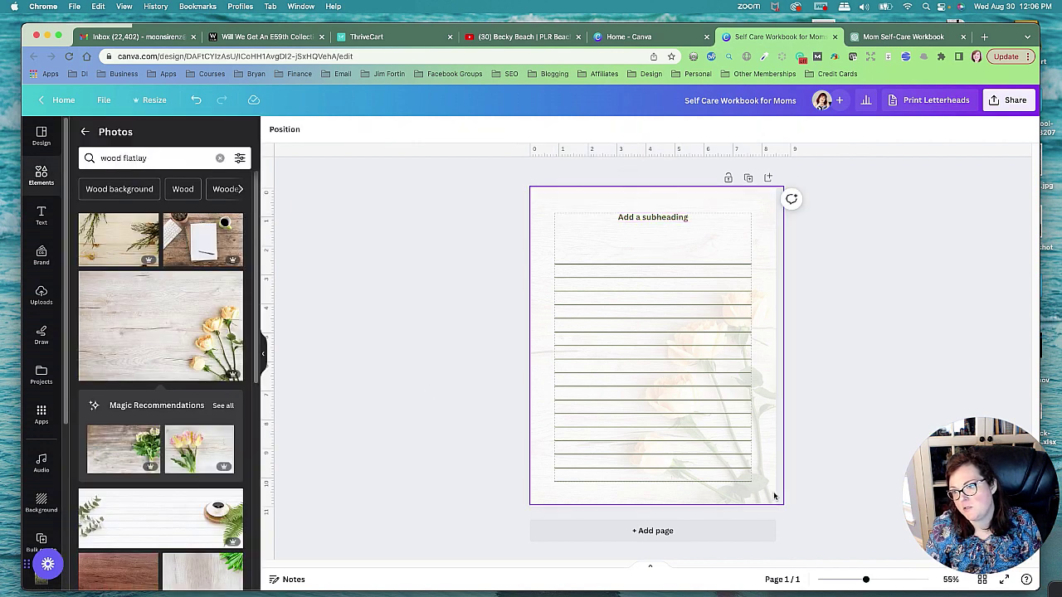
{"action": "left_click", "coordinate": [672, 505]}
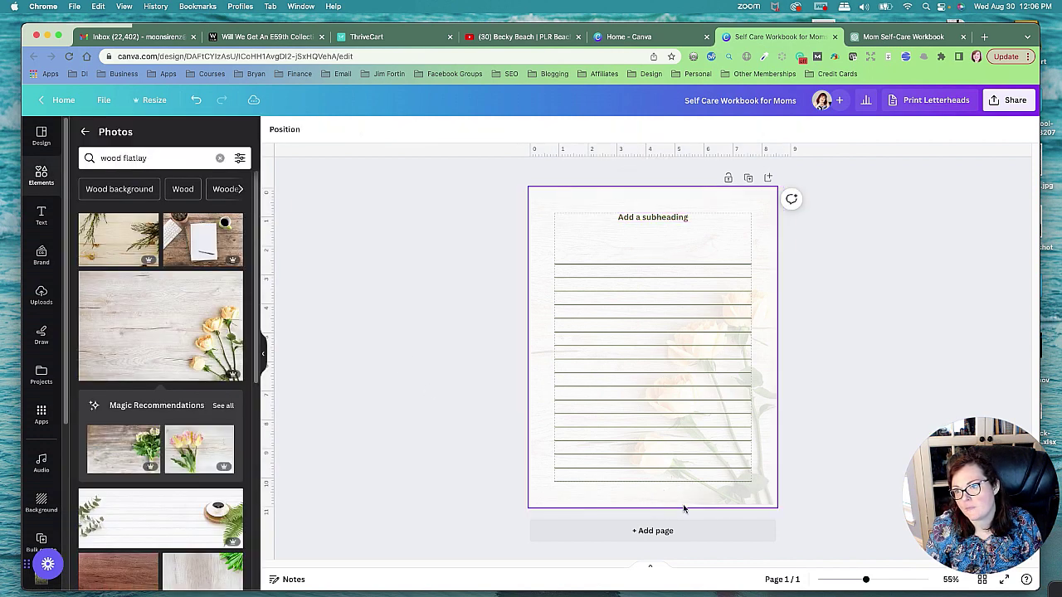
{"action": "left_click", "coordinate": [762, 486]}
{"action": "double_click", "coordinate": [765, 483]}
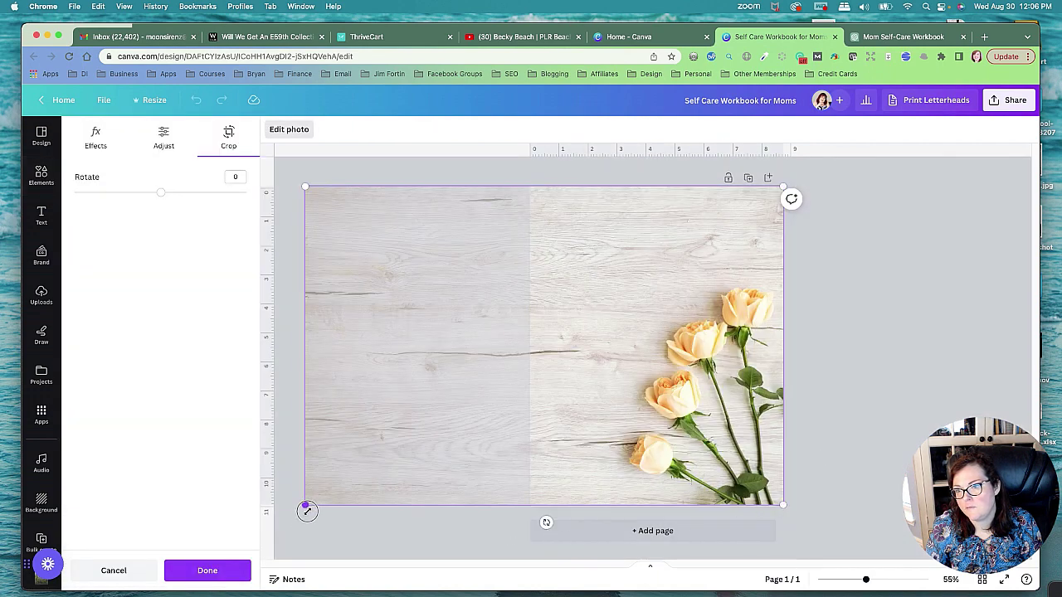
{"action": "left_click", "coordinate": [799, 324]}
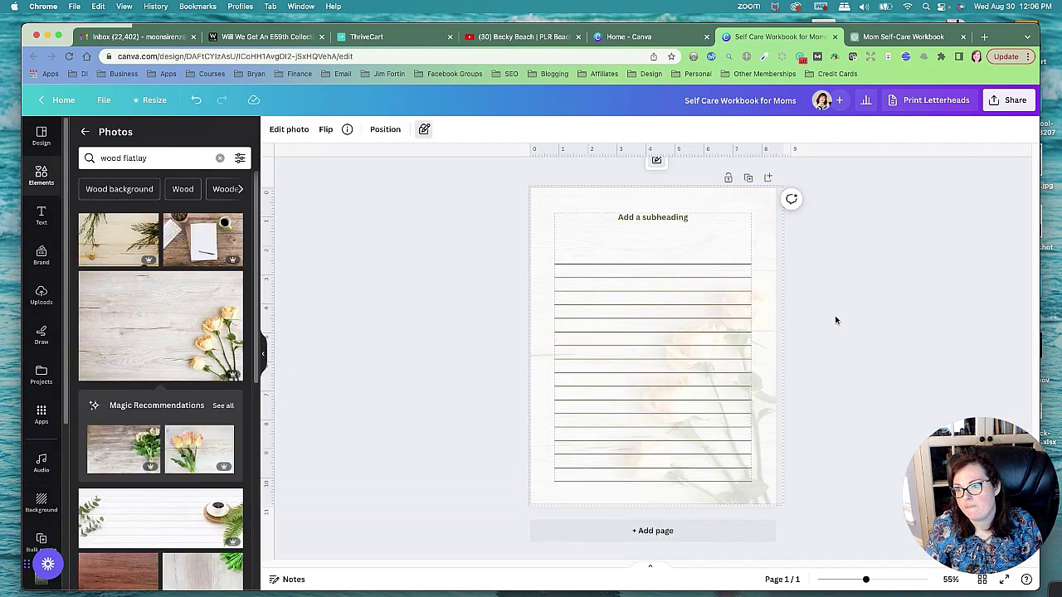
{"action": "left_click", "coordinate": [839, 320]}
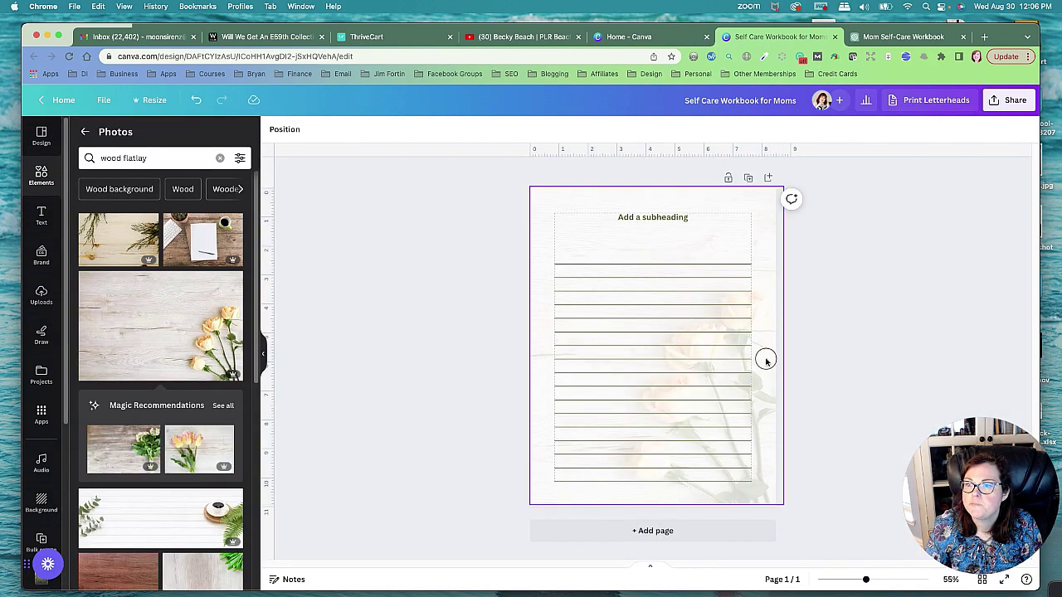
{"action": "left_click", "coordinate": [766, 359]}
{"action": "left_click", "coordinate": [477, 244]}
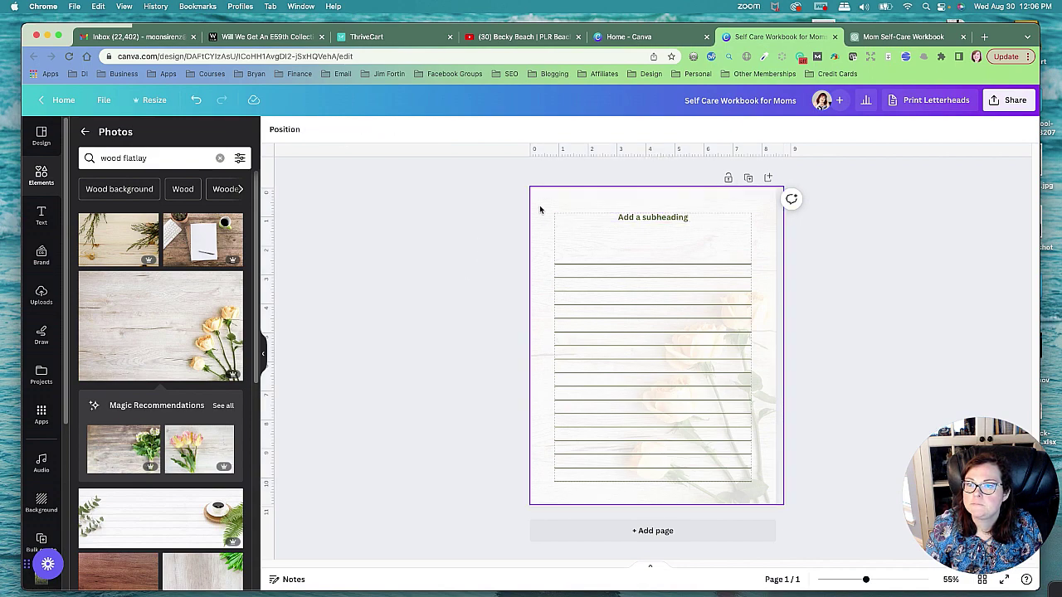
{"action": "left_click", "coordinate": [539, 209]}
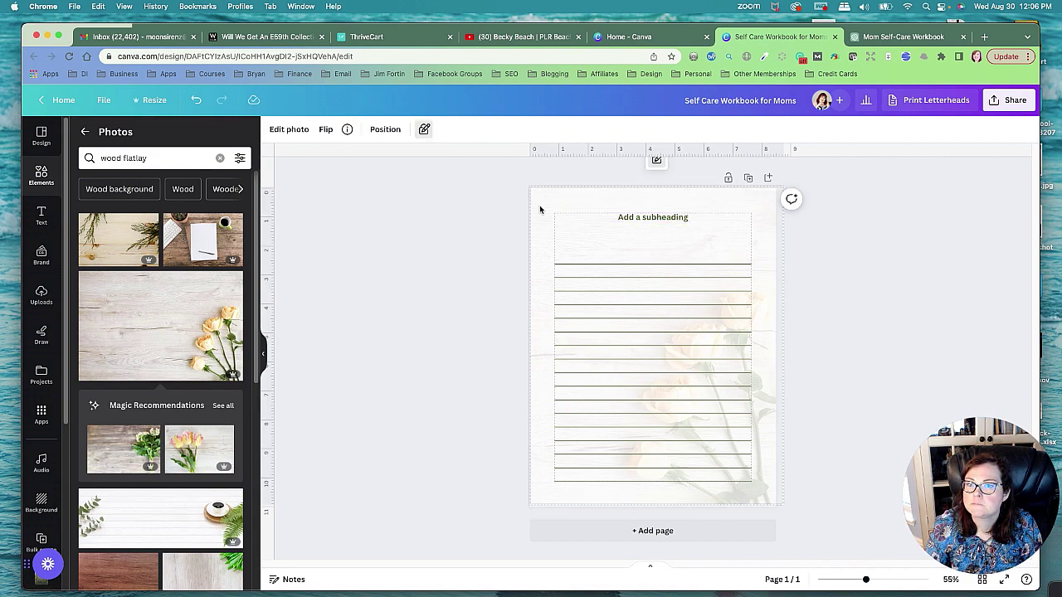
{"action": "left_click", "coordinate": [292, 130]}
{"action": "key", "text": "Escape"}
{"action": "left_click", "coordinate": [505, 265]}
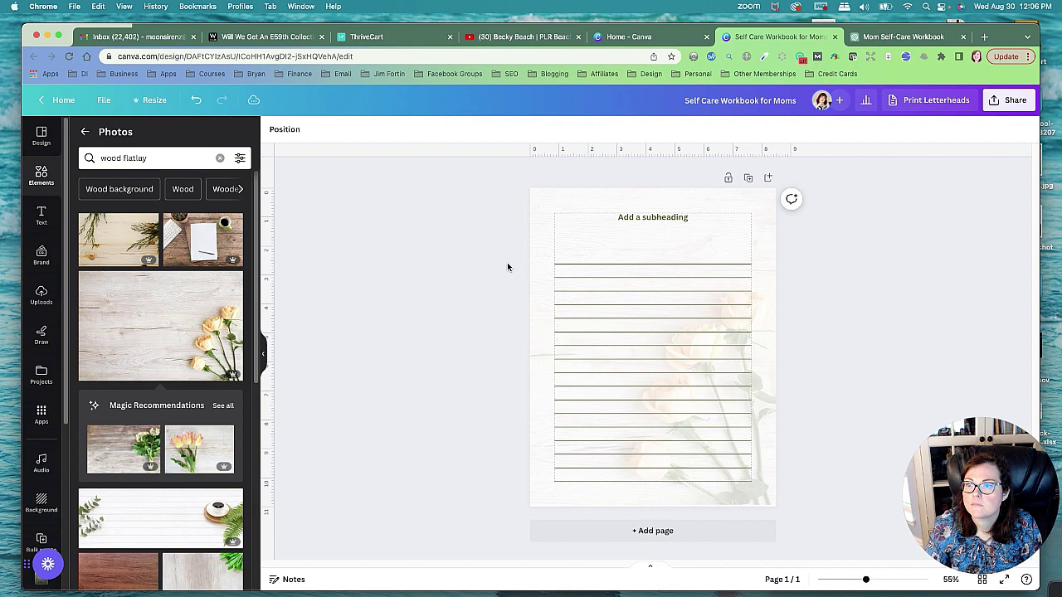
{"action": "left_click", "coordinate": [539, 258]}
{"action": "double_click", "coordinate": [543, 257]}
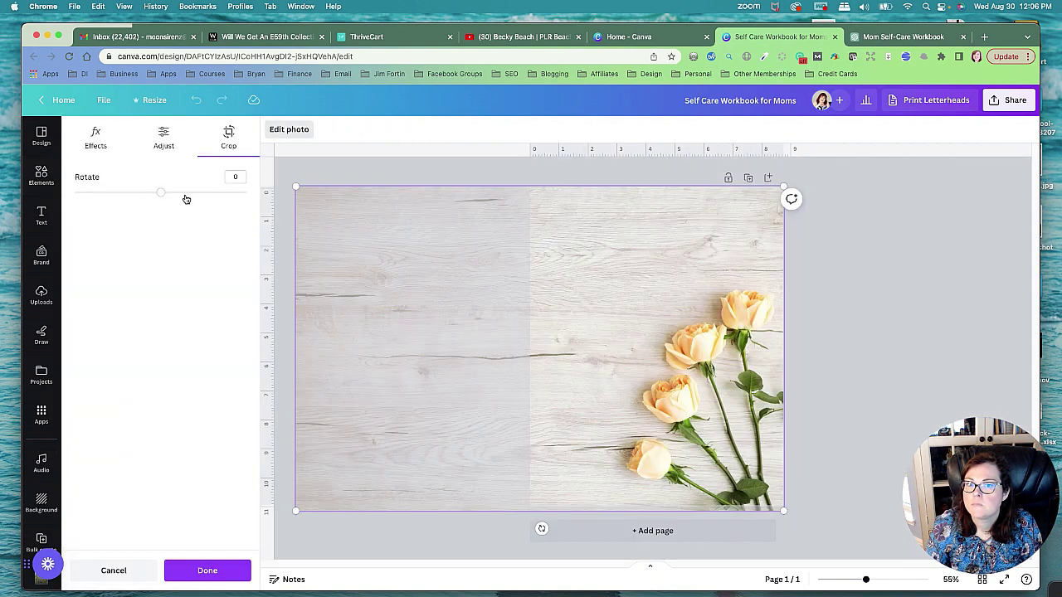
{"action": "left_click", "coordinate": [161, 151]}
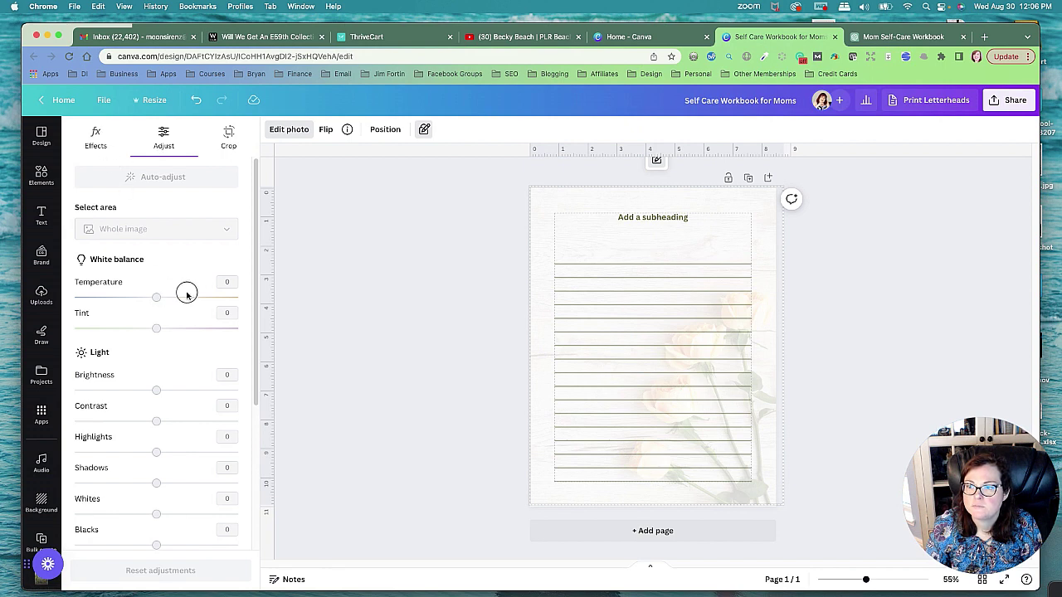
{"action": "left_click", "coordinate": [96, 142]}
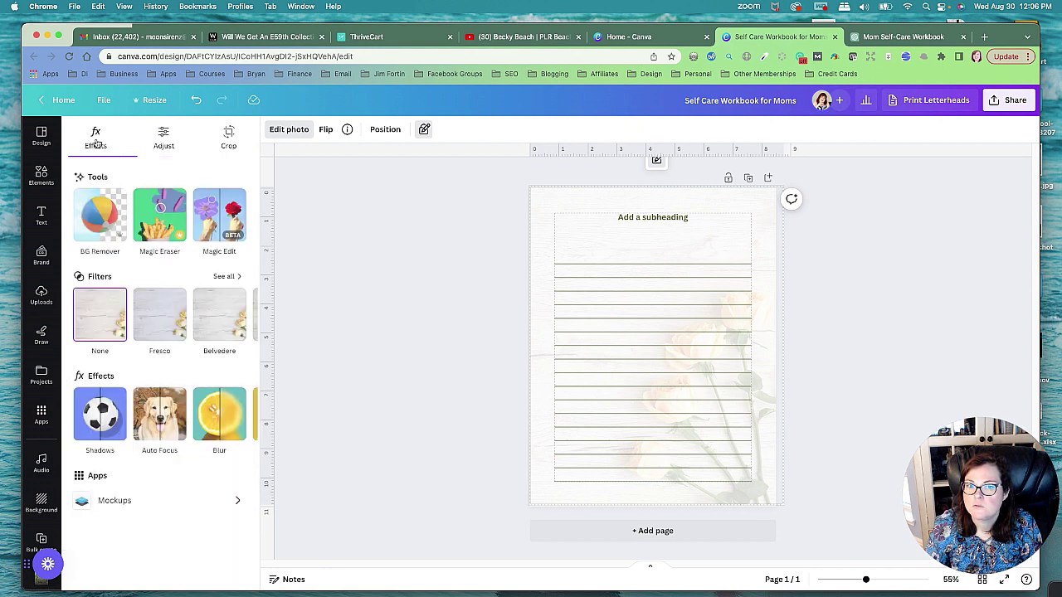
{"action": "left_click", "coordinate": [394, 296]}
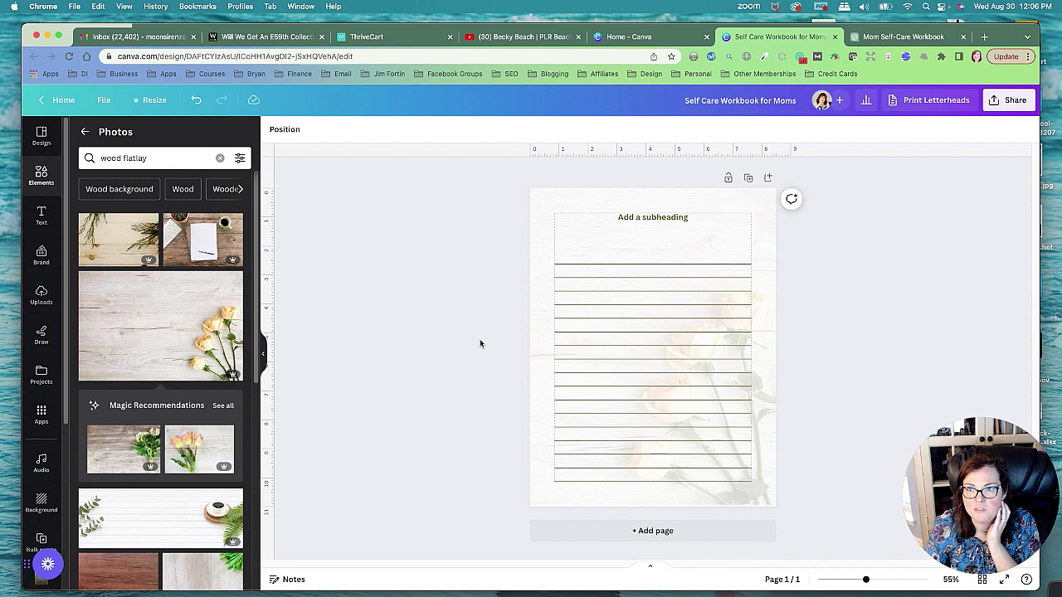
Start Bulk create and upload the self-care.csv questions file.
{"action": "left_click", "coordinate": [39, 421]}
{"action": "scroll", "coordinate": [204, 394], "scroll_direction": "down", "scroll_amount": 4}
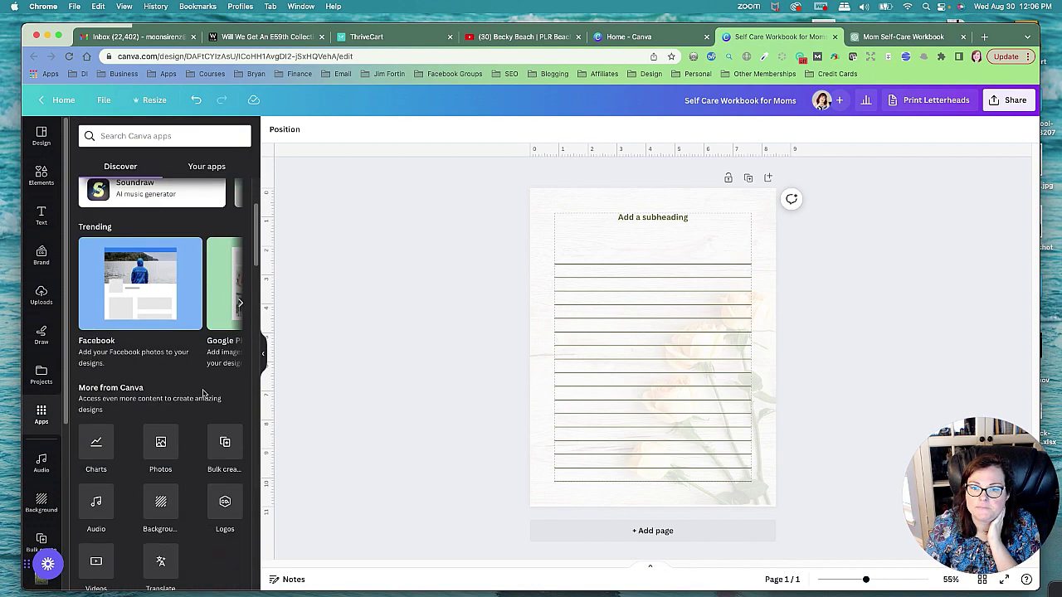
{"action": "scroll", "coordinate": [204, 393], "scroll_direction": "down", "scroll_amount": 2}
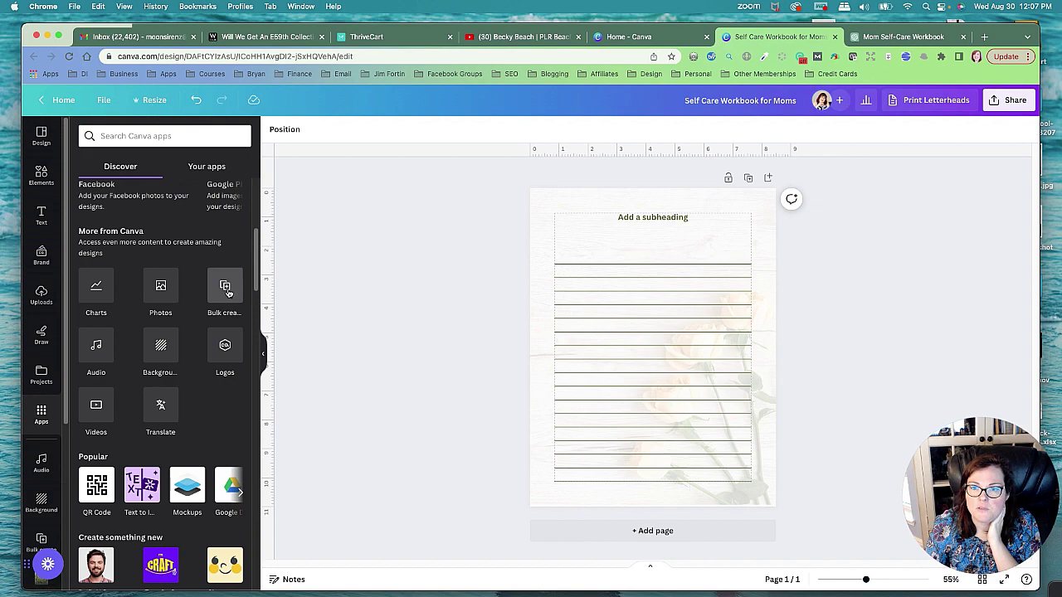
{"action": "left_click", "coordinate": [228, 290]}
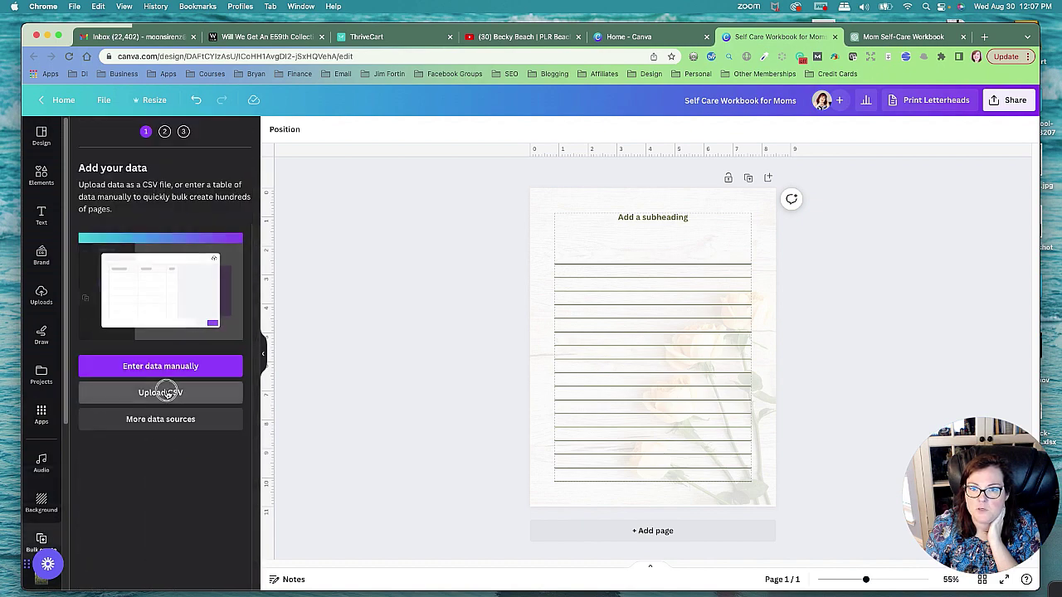
{"action": "left_click", "coordinate": [160, 393]}
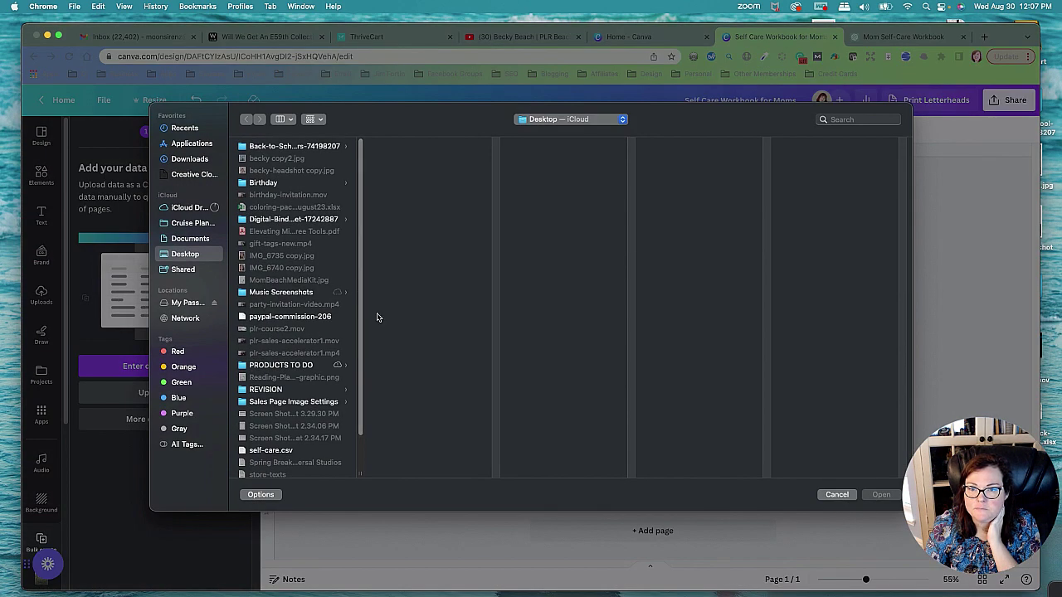
{"action": "left_click_drag", "start_coordinate": [360, 298], "coordinate": [360, 331]}
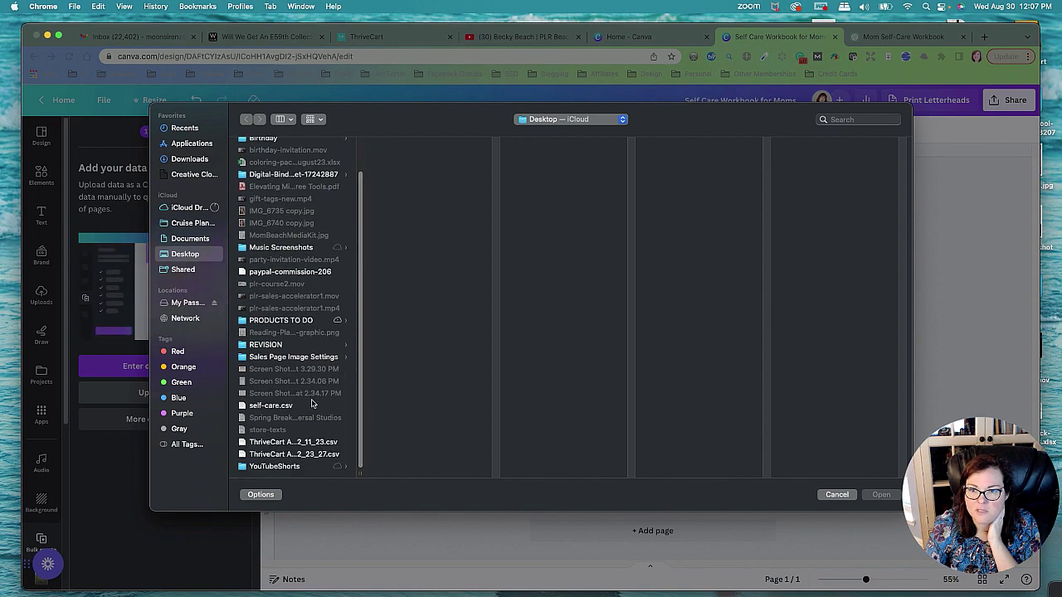
{"action": "left_click", "coordinate": [282, 407]}
{"action": "left_click", "coordinate": [881, 495]}
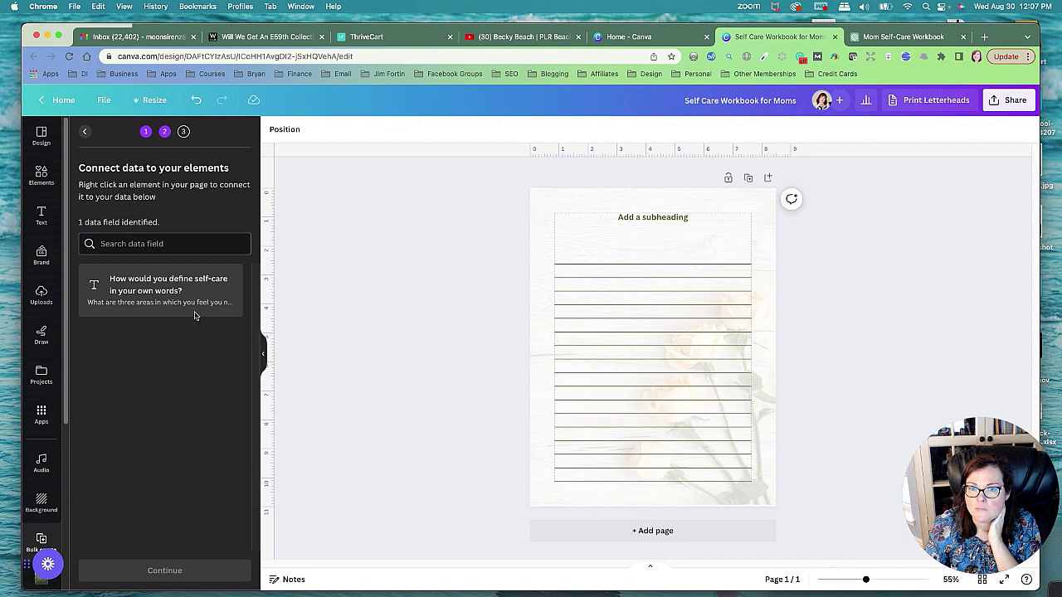
Connect the page heading to the question field and generate 29 pages.
{"action": "left_click", "coordinate": [652, 219]}
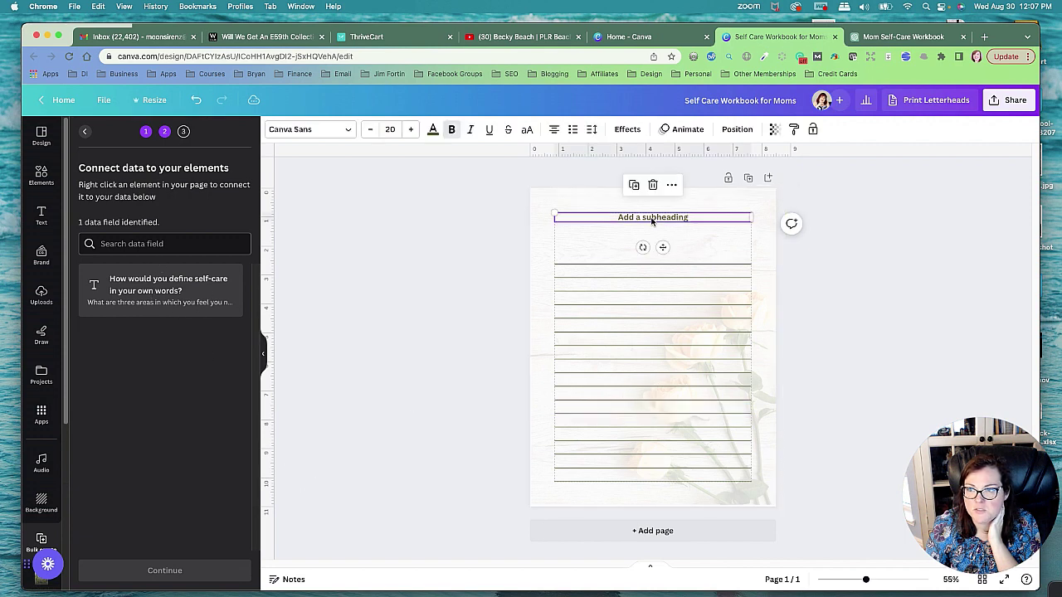
{"action": "right_click", "coordinate": [652, 219]}
{"action": "left_click", "coordinate": [707, 409]}
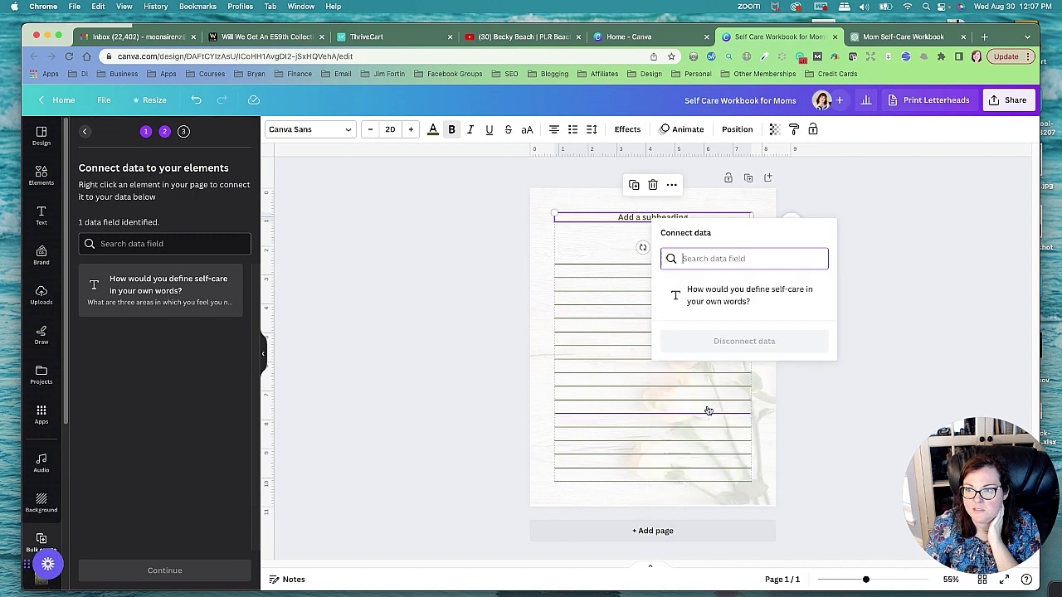
{"action": "left_click", "coordinate": [713, 301]}
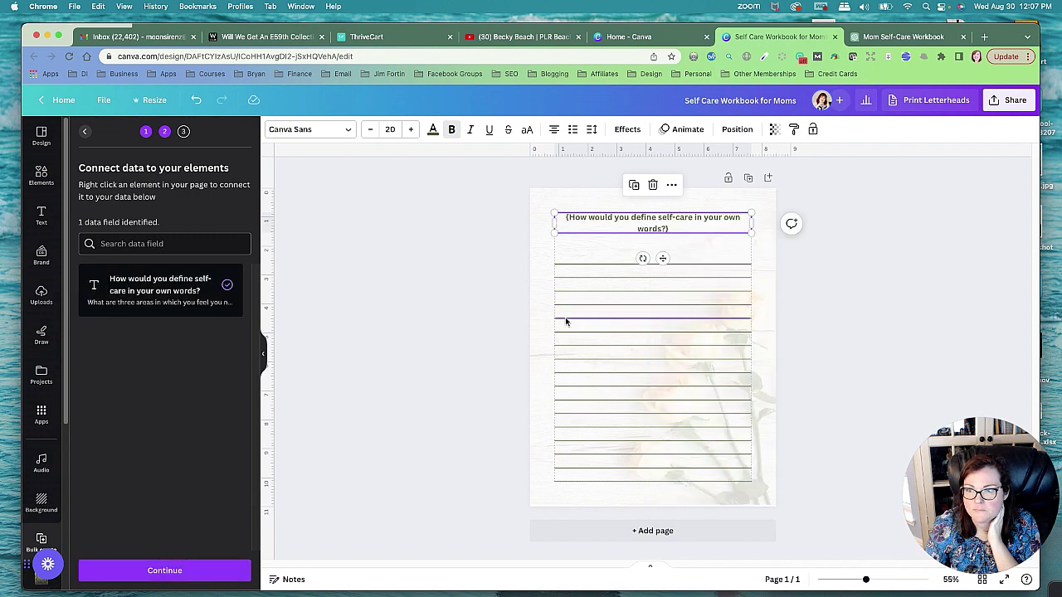
{"action": "left_click", "coordinate": [192, 570]}
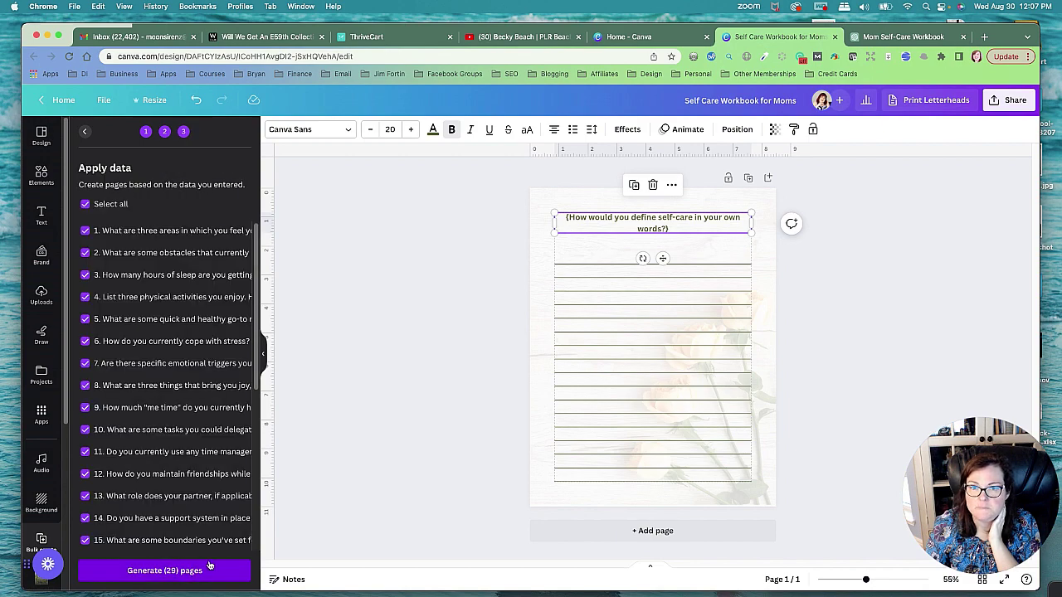
{"action": "mouse_move", "coordinate": [267, 249]}
{"action": "left_mouse_down"}
{"action": "mouse_move", "coordinate": [274, 452]}
{"action": "mouse_move", "coordinate": [257, 234]}
{"action": "left_mouse_up"}
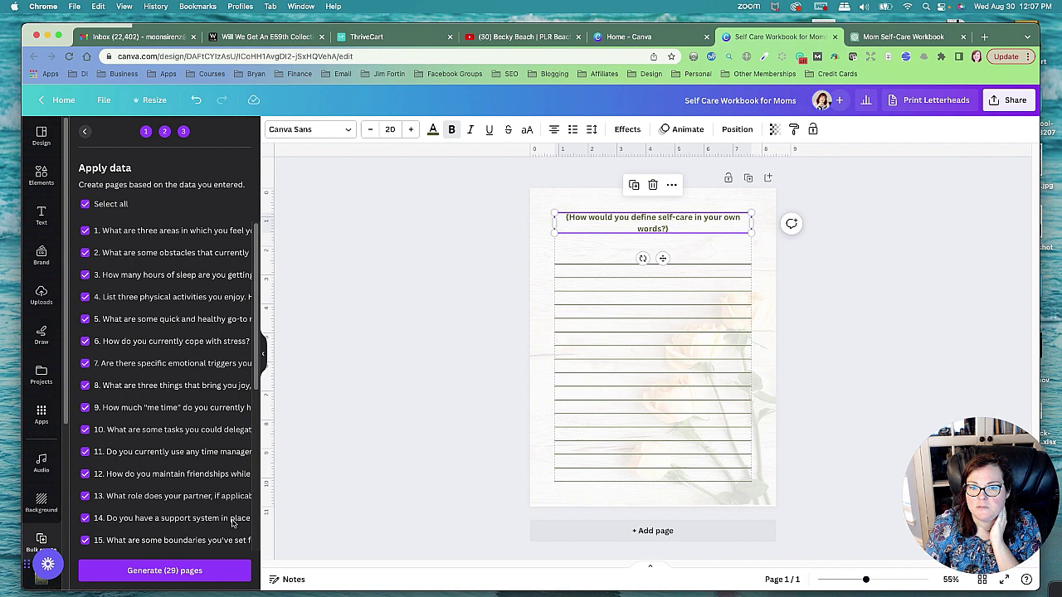
{"action": "left_click", "coordinate": [165, 570]}
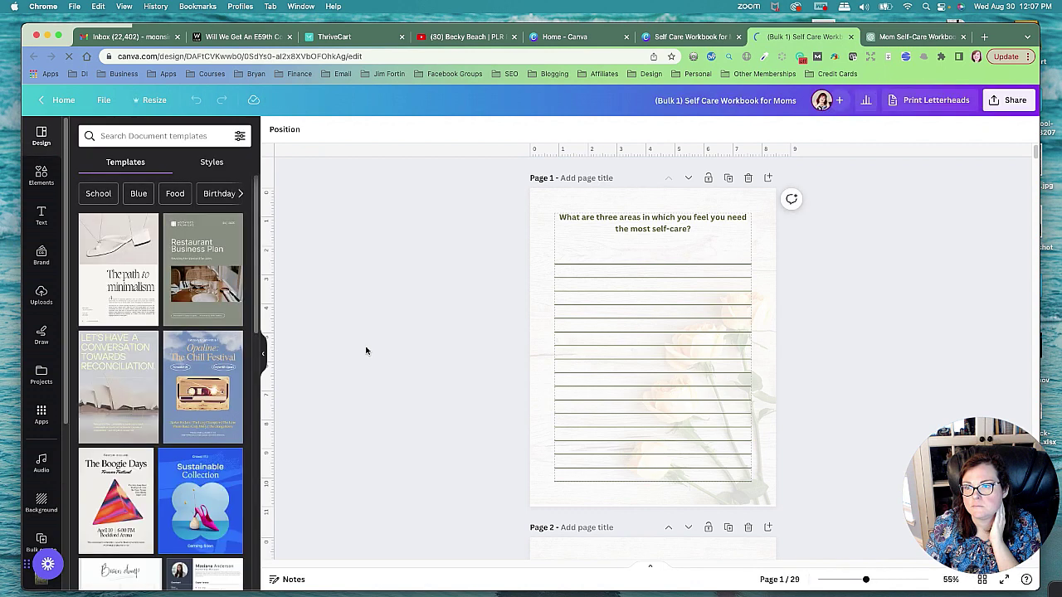
Copy the first question heading from the original design and duplicate page 1 of the bulk design.
{"action": "left_click", "coordinate": [683, 38]}
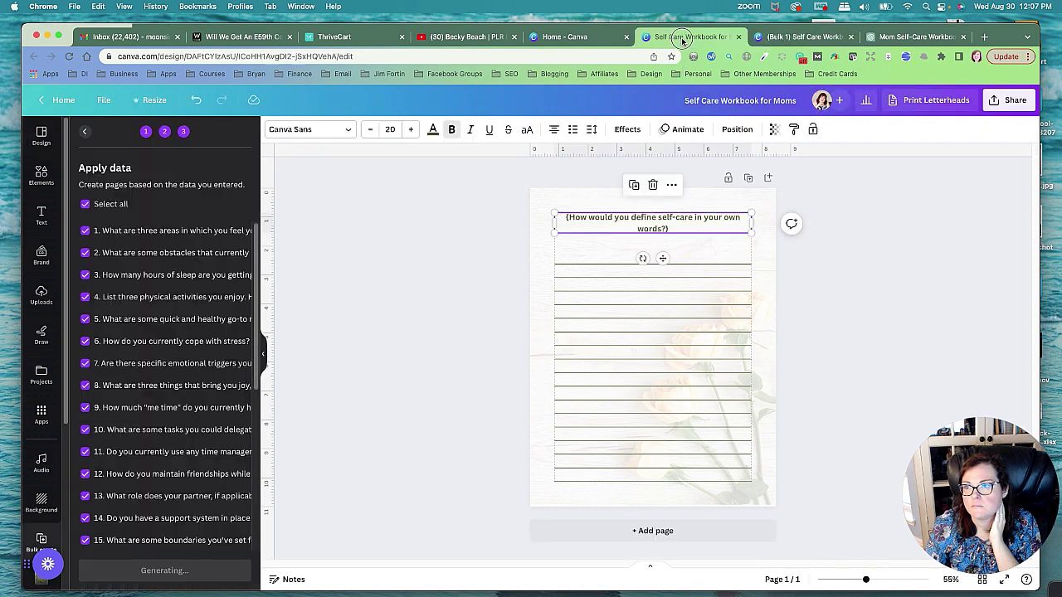
{"action": "right_click", "coordinate": [688, 220]}
{"action": "left_click", "coordinate": [718, 236]}
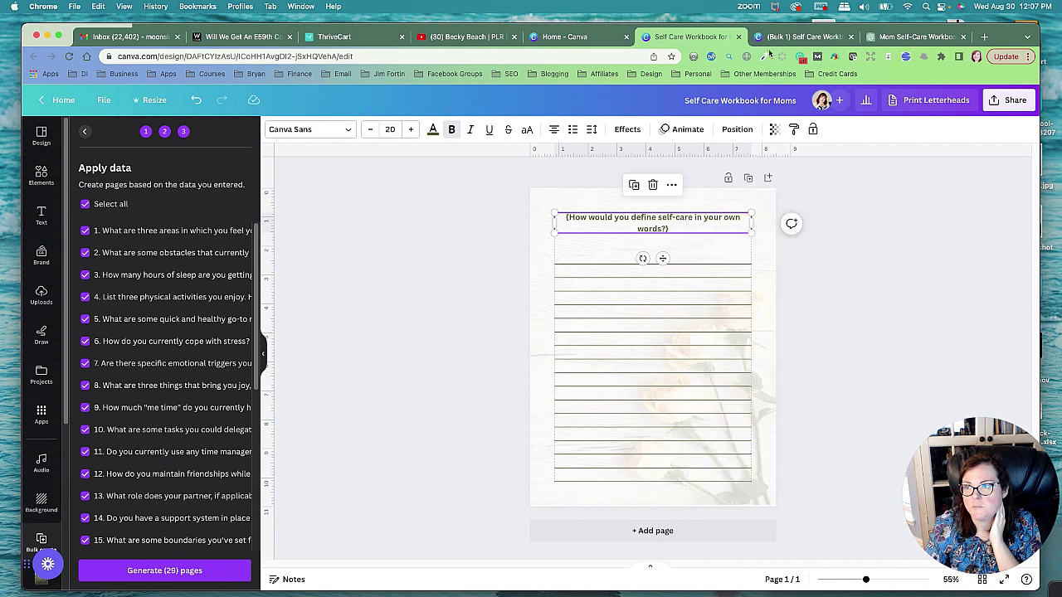
{"action": "left_click", "coordinate": [773, 38]}
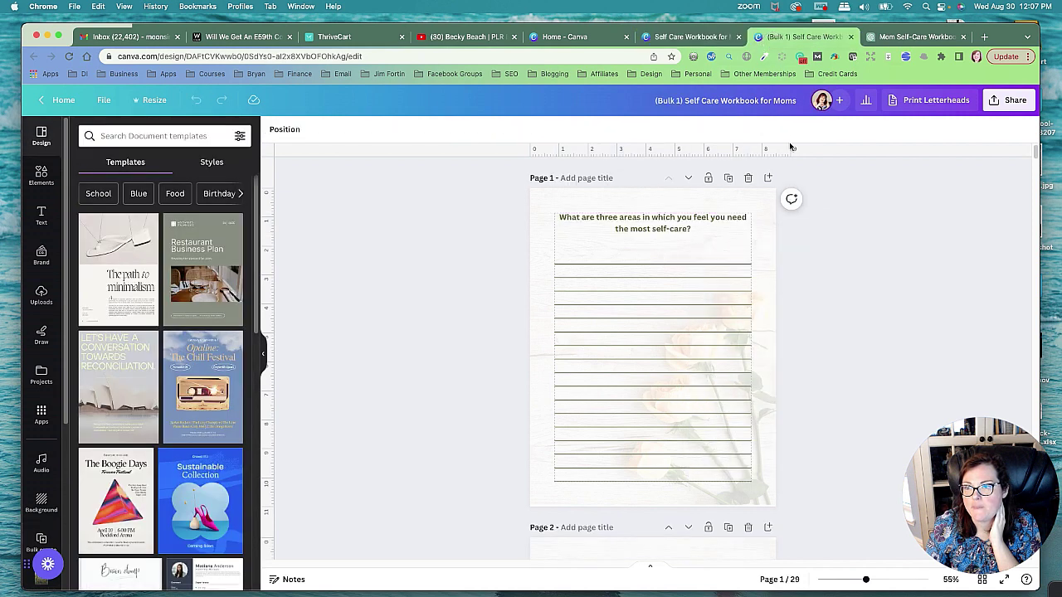
{"action": "left_click", "coordinate": [728, 179]}
Paste 'How would you define self-care in your own words?' over page 1's heading, removing the braces.
{"action": "scroll", "coordinate": [808, 253], "scroll_direction": "up", "scroll_amount": 5}
{"action": "double_click", "coordinate": [641, 214]}
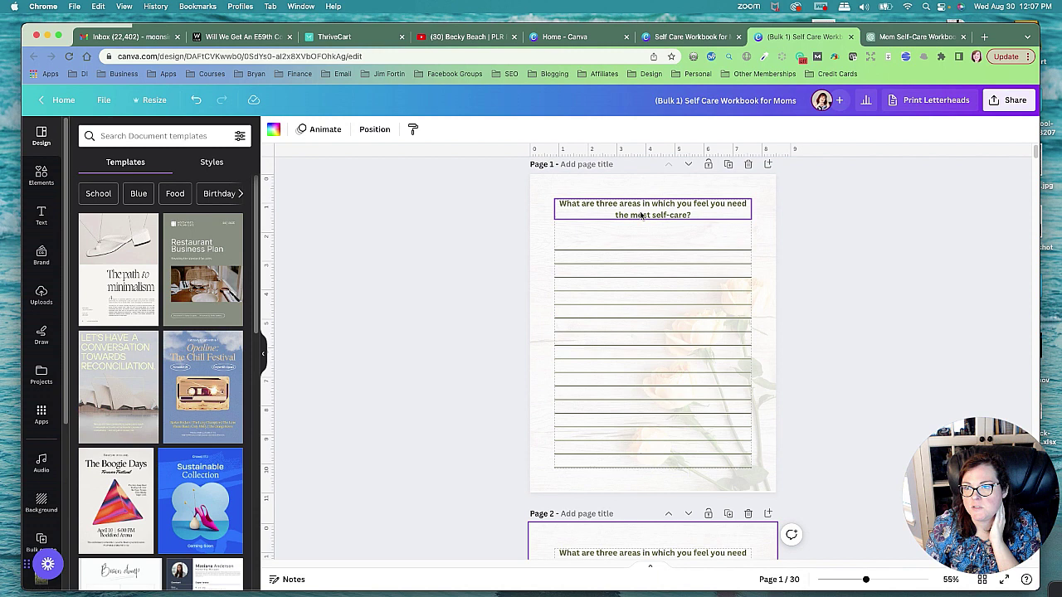
{"action": "right_click", "coordinate": [641, 215]}
{"action": "left_click", "coordinate": [688, 310]}
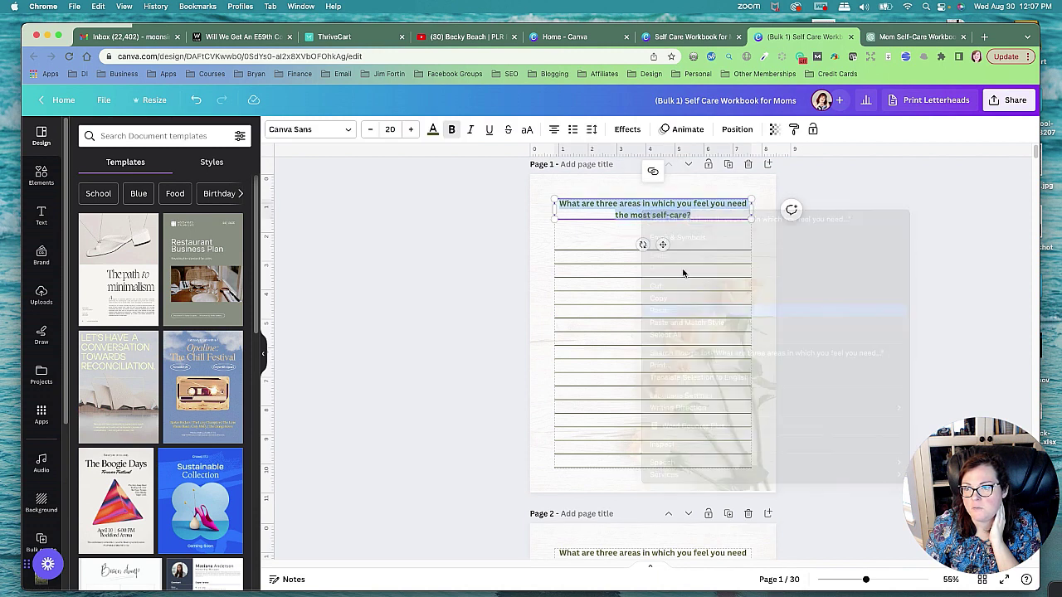
{"action": "left_click", "coordinate": [683, 215]}
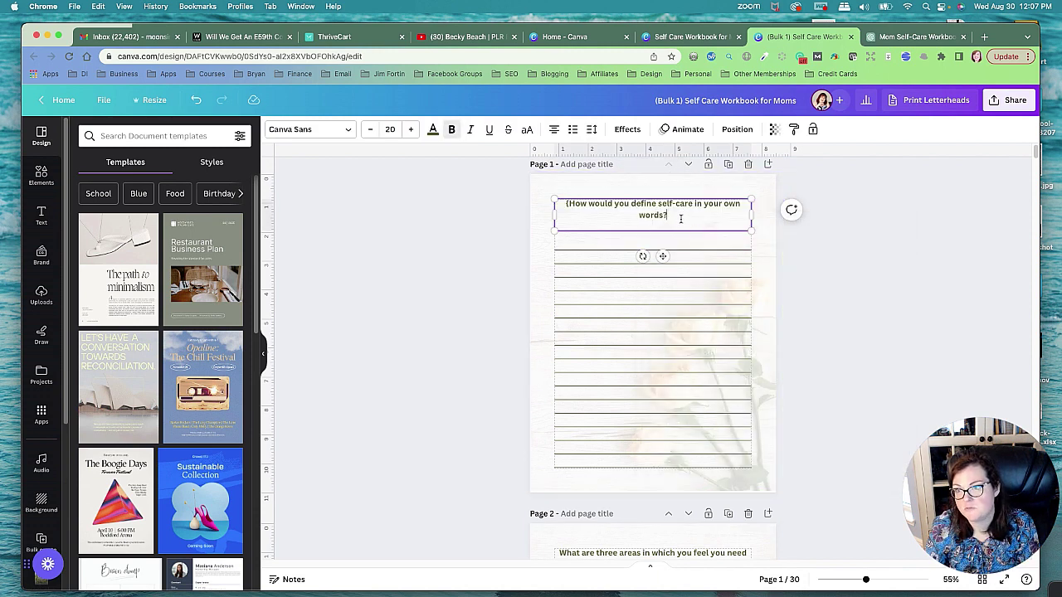
{"action": "left_click", "coordinate": [446, 279]}
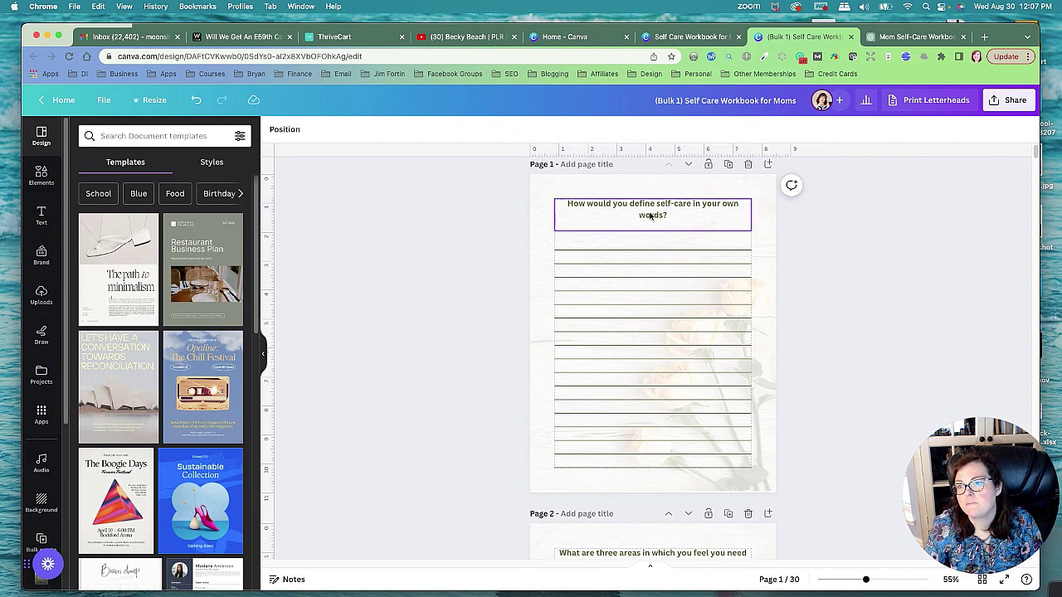
Scroll through all 30 question pages to review them, then return to the top.
{"action": "scroll", "coordinate": [486, 282], "scroll_direction": "down", "scroll_amount": 2}
{"action": "scroll", "coordinate": [490, 290], "scroll_direction": "down", "scroll_amount": 15}
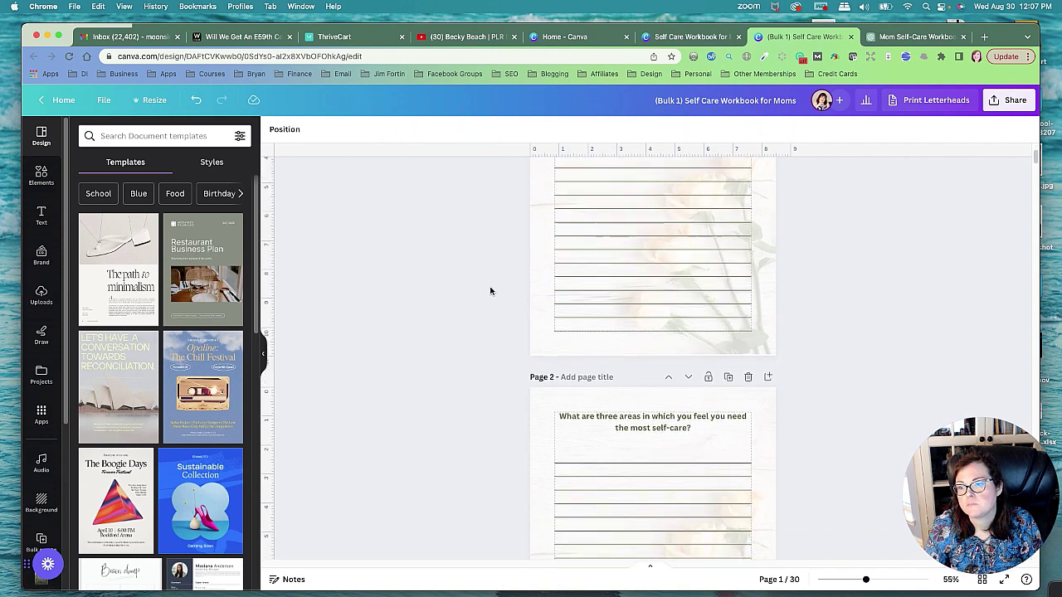
{"action": "scroll", "coordinate": [490, 290], "scroll_direction": "down", "scroll_amount": 5}
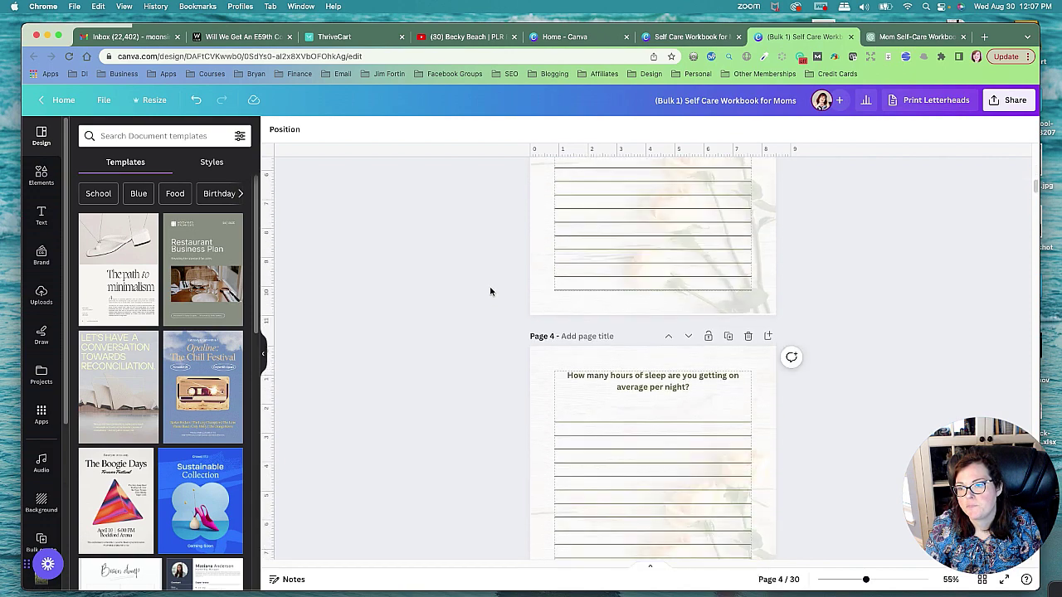
{"action": "scroll", "coordinate": [491, 290], "scroll_direction": "down", "scroll_amount": 8}
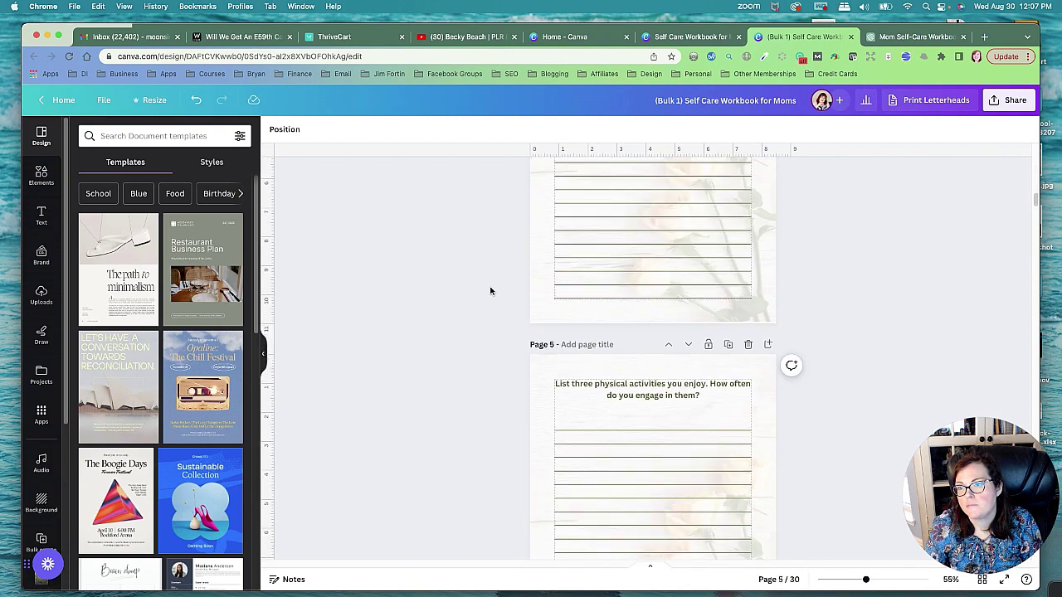
{"action": "scroll", "coordinate": [491, 290], "scroll_direction": "down", "scroll_amount": 12}
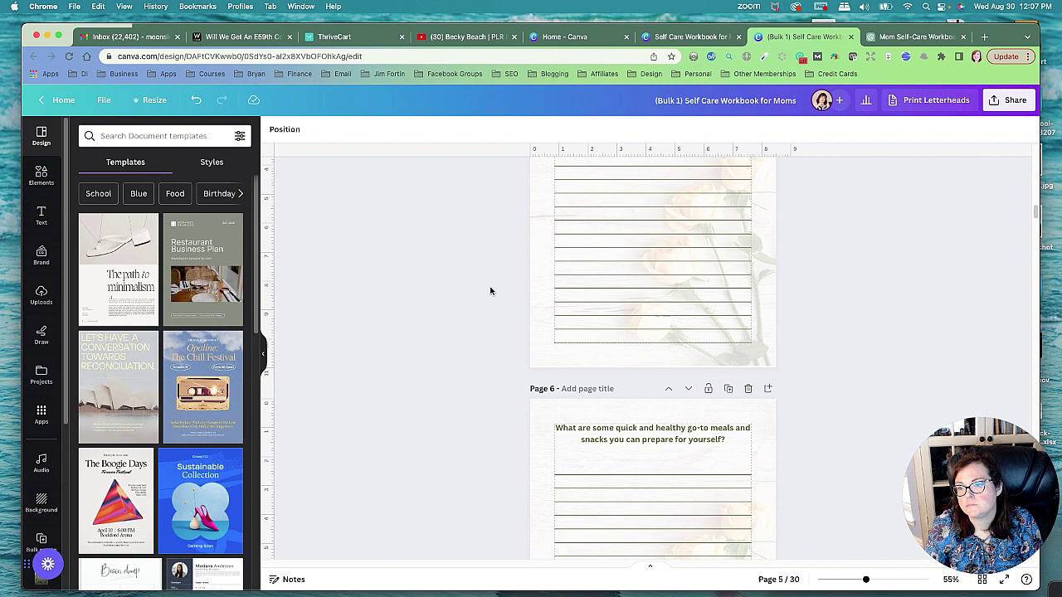
{"action": "scroll", "coordinate": [490, 291], "scroll_direction": "down", "scroll_amount": 12}
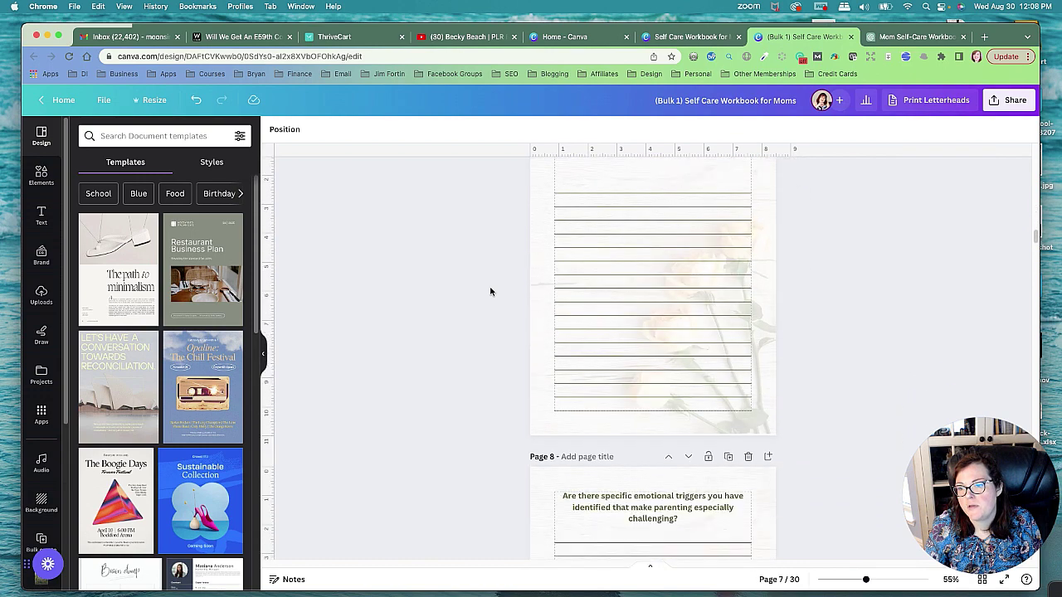
{"action": "scroll", "coordinate": [491, 291], "scroll_direction": "down", "scroll_amount": 20}
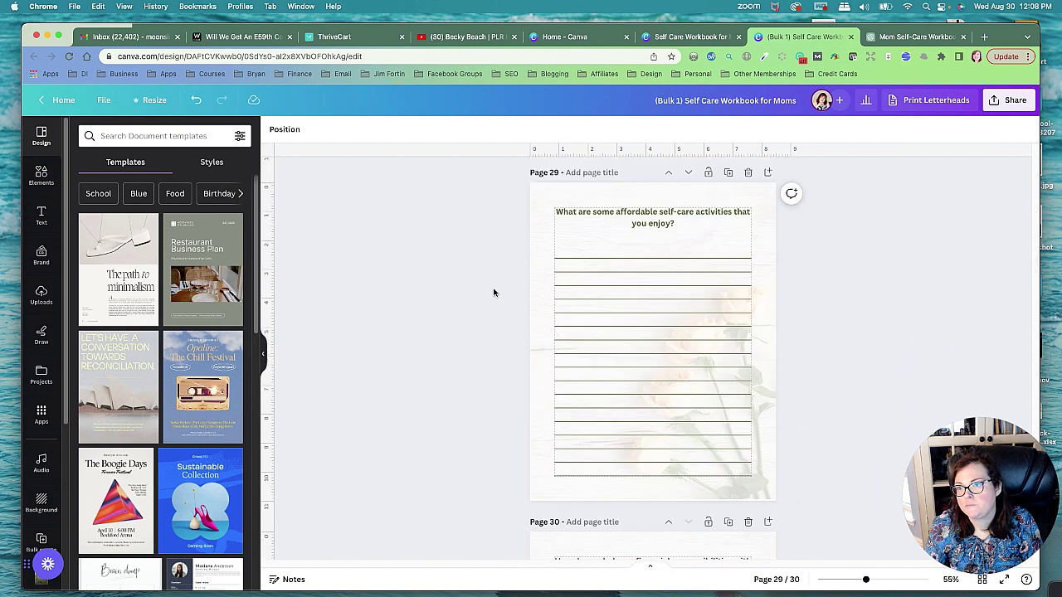
{"action": "scroll", "coordinate": [495, 292], "scroll_direction": "up", "scroll_amount": 2}
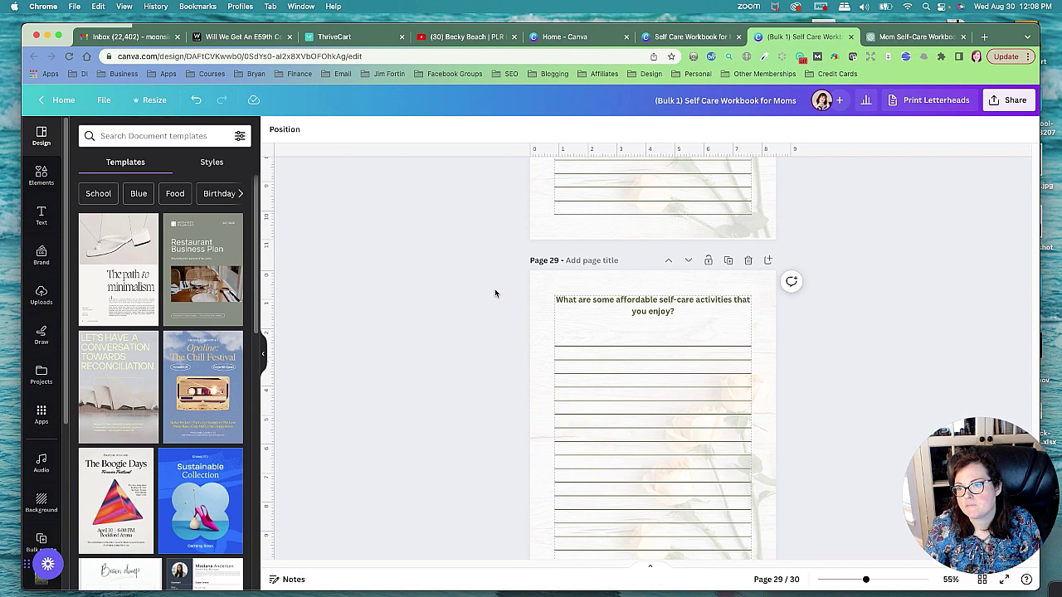
{"action": "scroll", "coordinate": [494, 292], "scroll_direction": "down", "scroll_amount": 2}
{"action": "scroll", "coordinate": [494, 292], "scroll_direction": "up", "scroll_amount": 4}
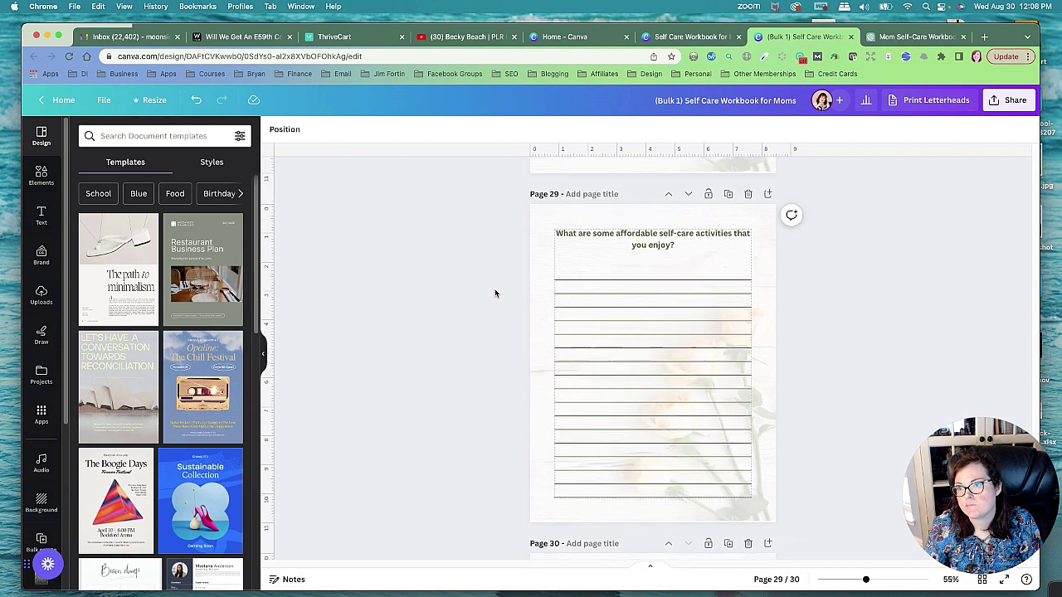
{"action": "scroll", "coordinate": [495, 292], "scroll_direction": "up", "scroll_amount": 20}
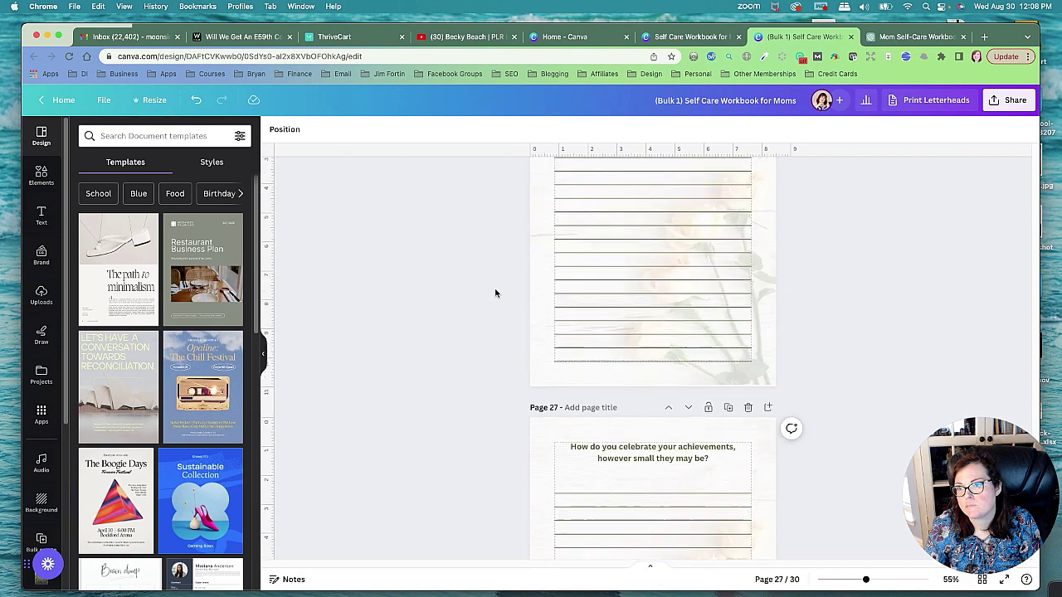
{"action": "scroll", "coordinate": [505, 294], "scroll_direction": "up", "scroll_amount": 20}
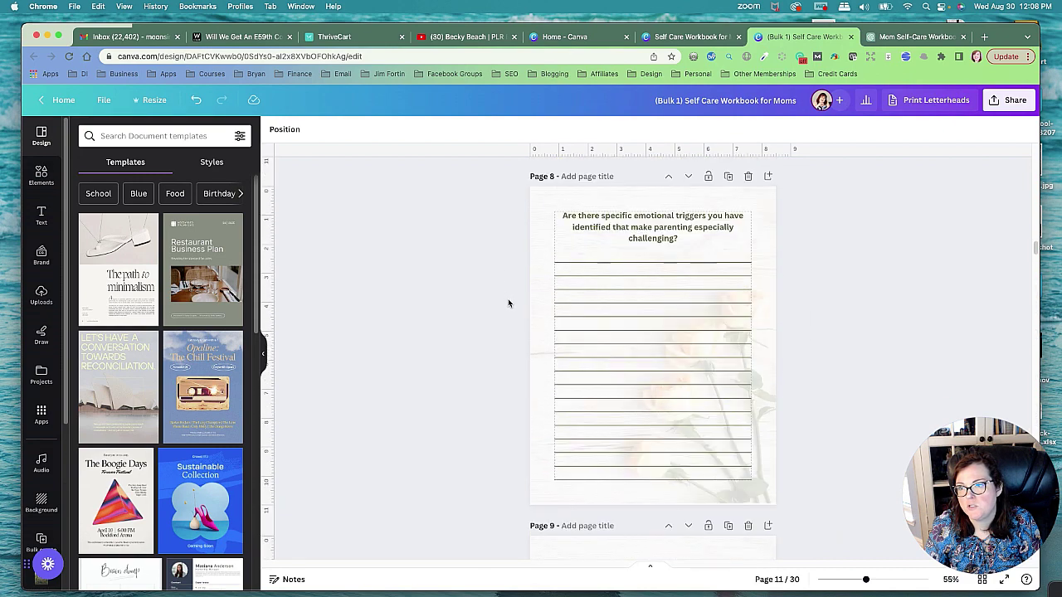
{"action": "scroll", "coordinate": [512, 305], "scroll_direction": "up", "scroll_amount": 15}
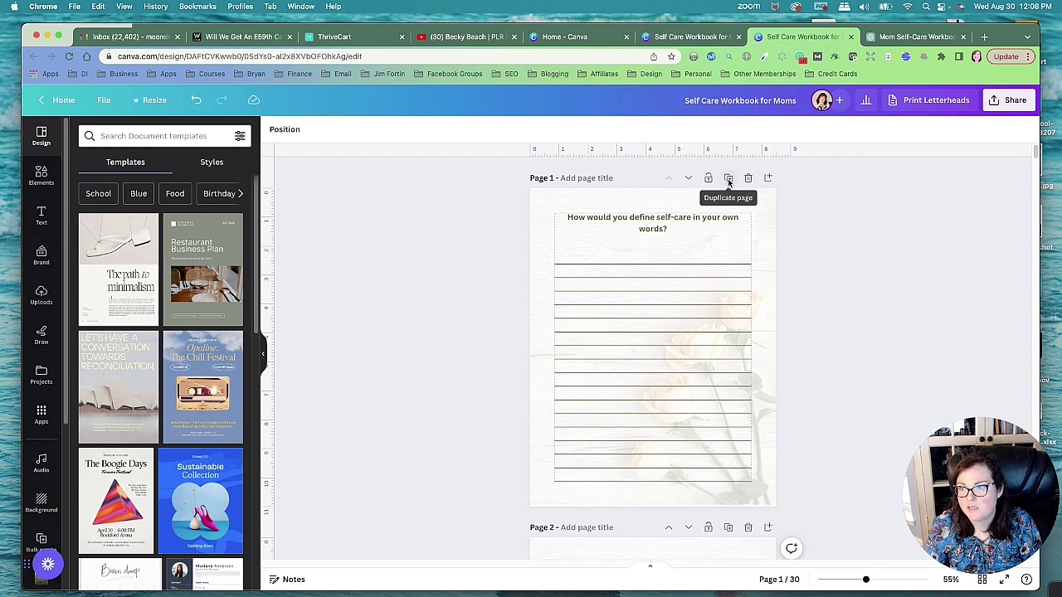
Add a blank page and move it to the front as the new cover.
{"action": "left_click", "coordinate": [769, 178]}
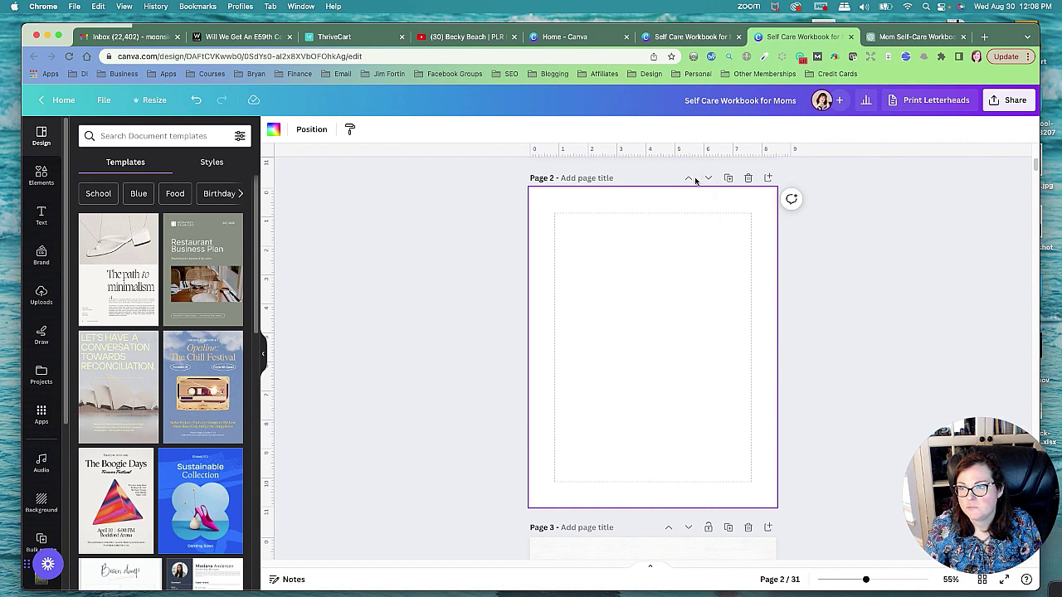
{"action": "left_click", "coordinate": [688, 178]}
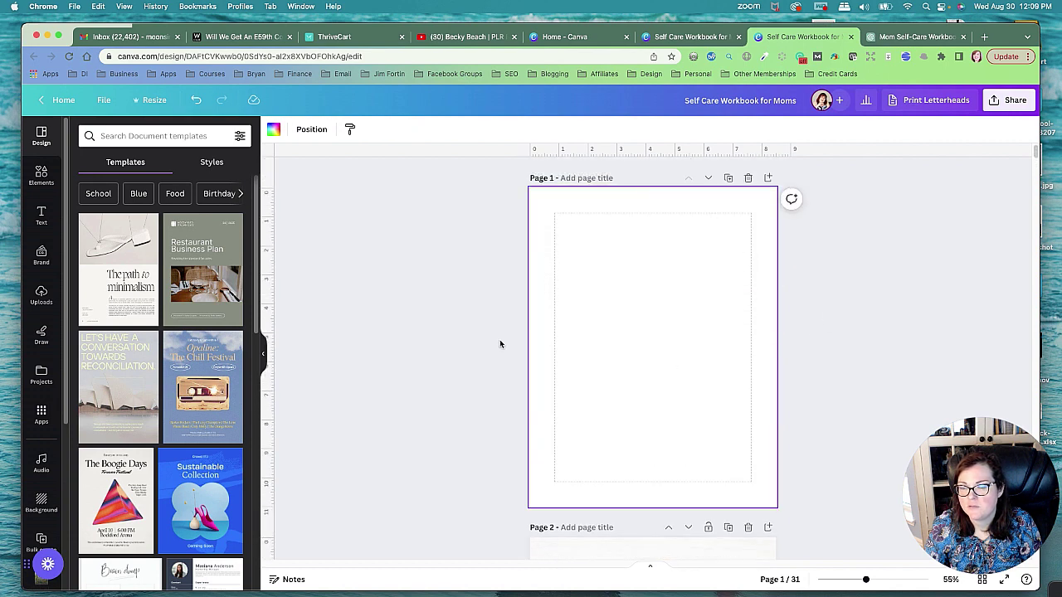
{"action": "left_click", "coordinate": [468, 343]}
Search Elements for 'self-care' and stretch the candle-and-tea photo across the cover's lower half.
{"action": "left_click", "coordinate": [41, 174]}
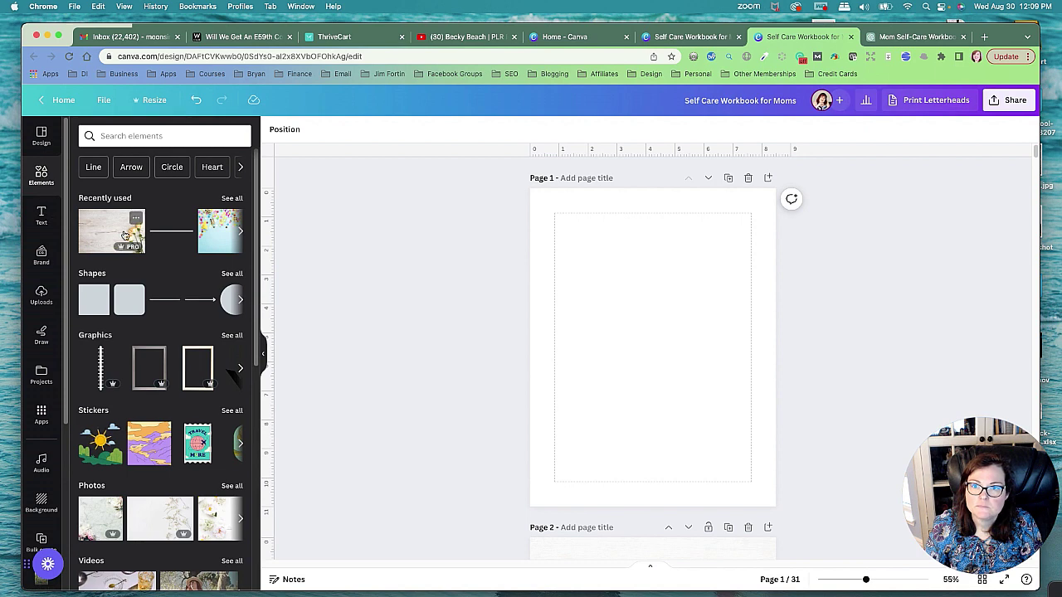
{"action": "left_click", "coordinate": [146, 137]}
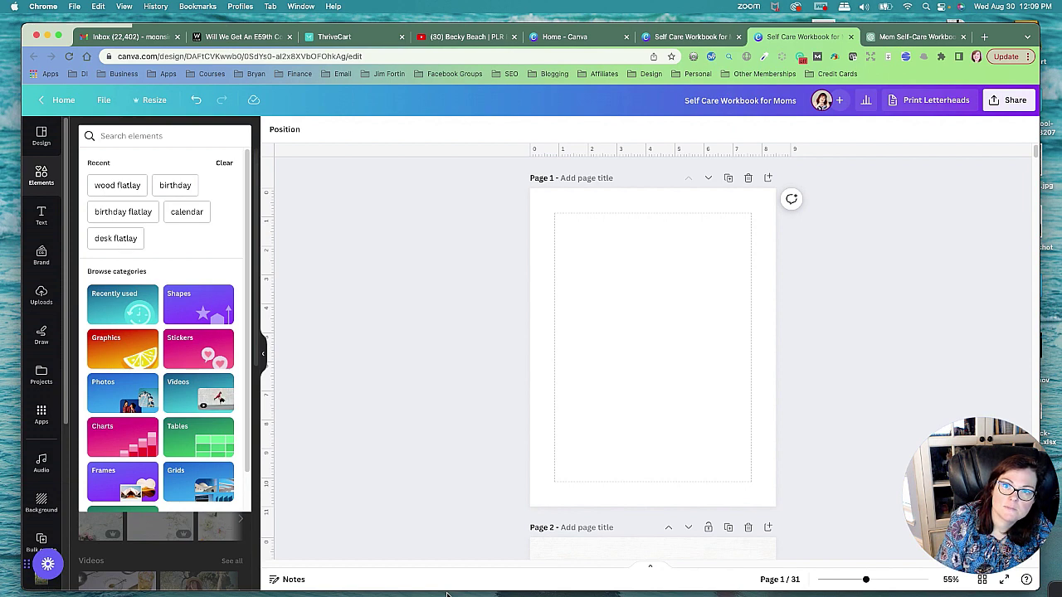
{"action": "type", "text": "self-care"}
{"action": "key", "text": "Return"}
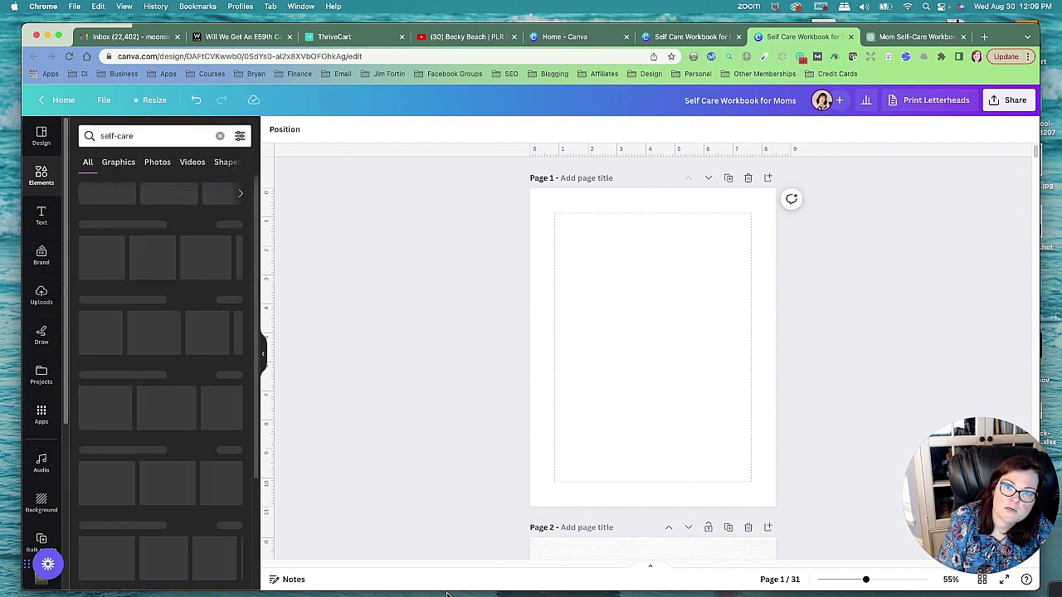
{"action": "left_click", "coordinate": [232, 203]}
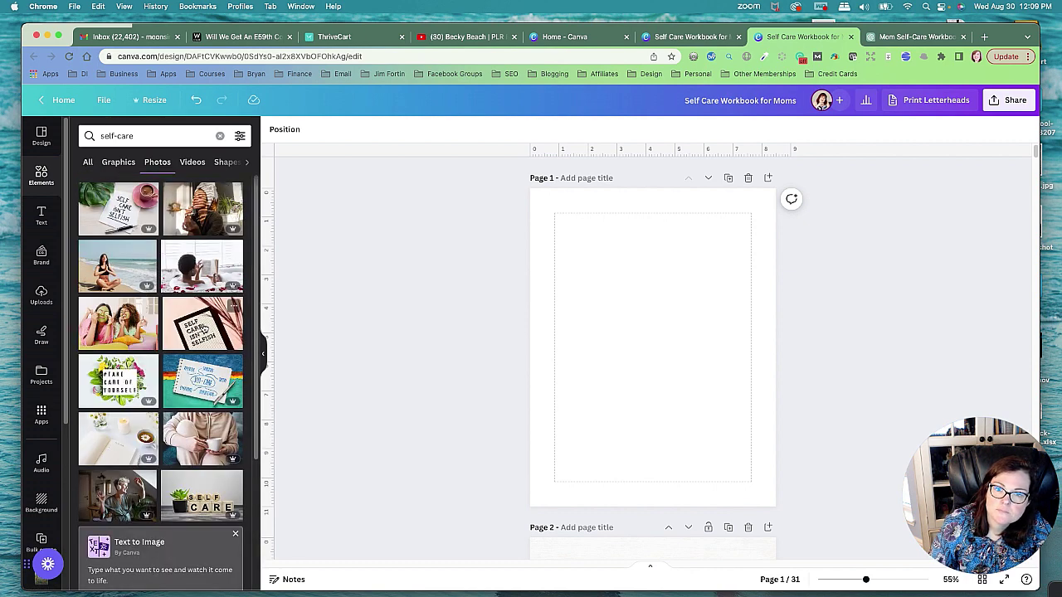
{"action": "left_click", "coordinate": [120, 446]}
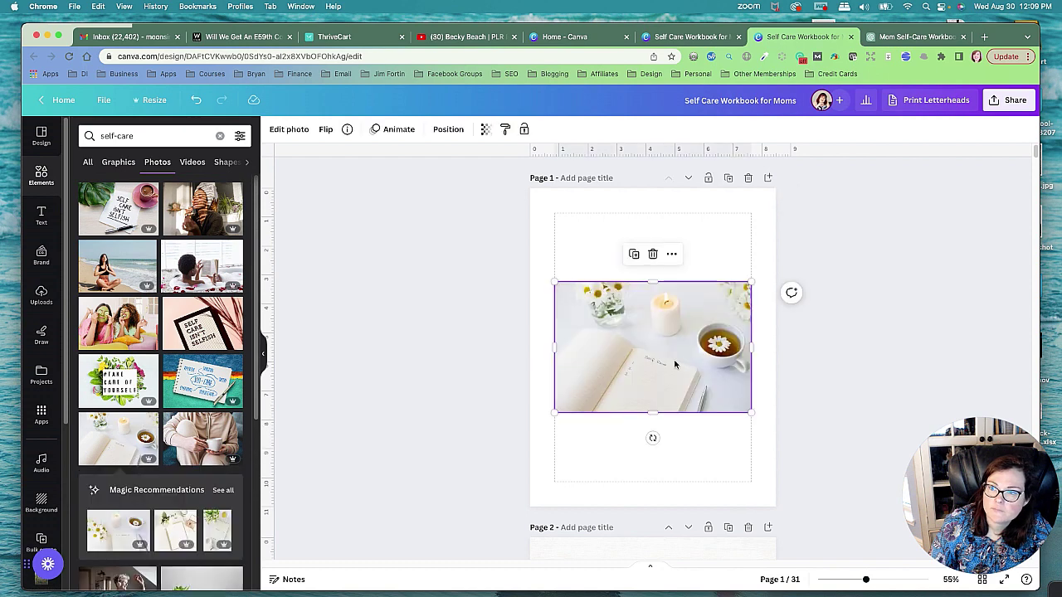
{"action": "left_click_drag", "start_coordinate": [675, 340], "coordinate": [652, 246]}
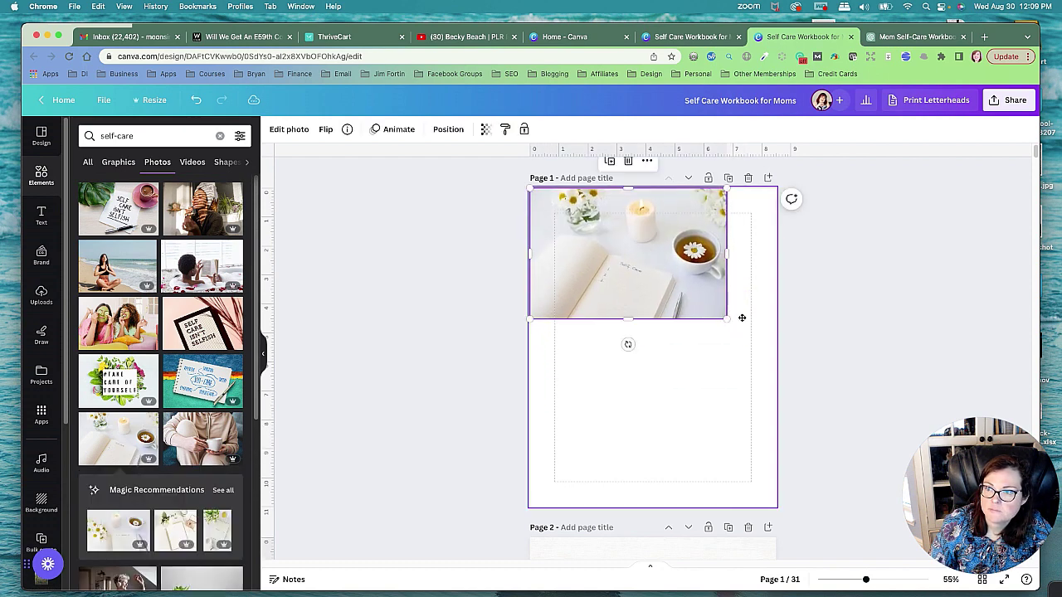
{"action": "left_click_drag", "start_coordinate": [729, 318], "coordinate": [772, 351]}
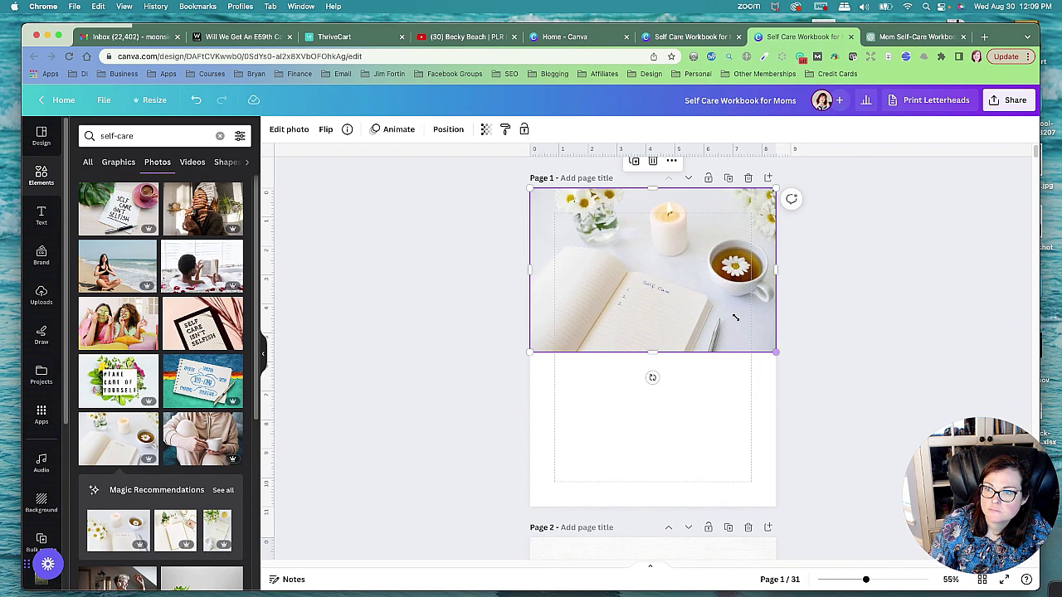
{"action": "left_click_drag", "start_coordinate": [689, 253], "coordinate": [687, 406]}
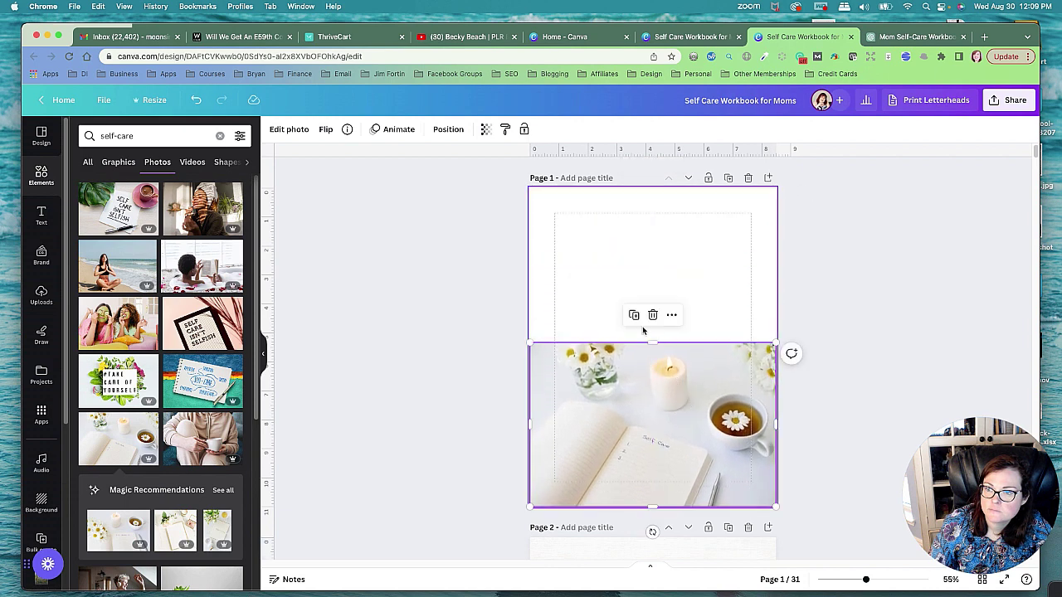
{"action": "left_click", "coordinate": [595, 291]}
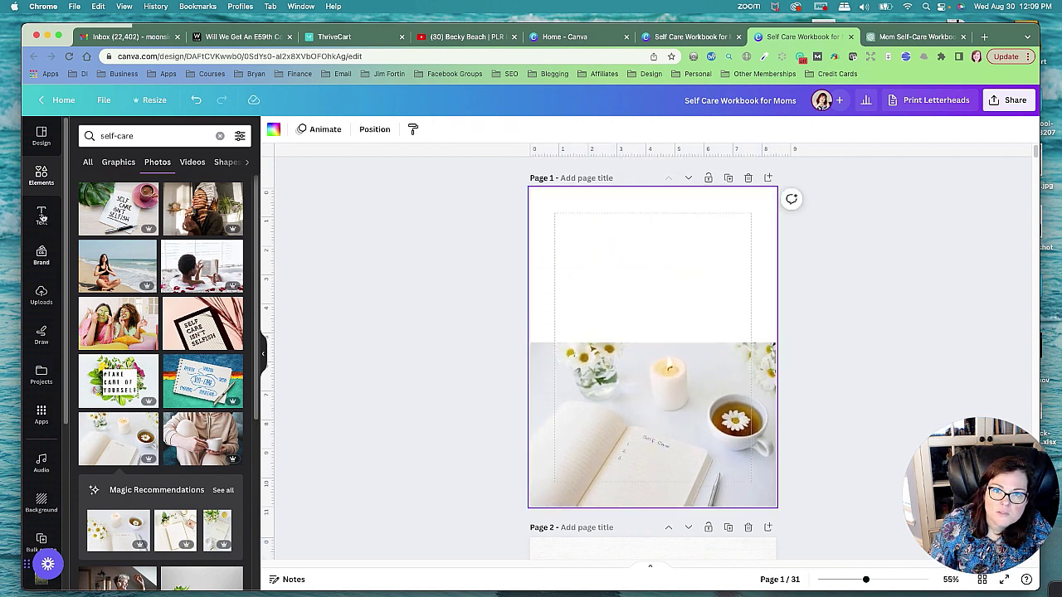
Add a square, stretch it into a band above the photo and colour it beige.
{"action": "left_click", "coordinate": [40, 174]}
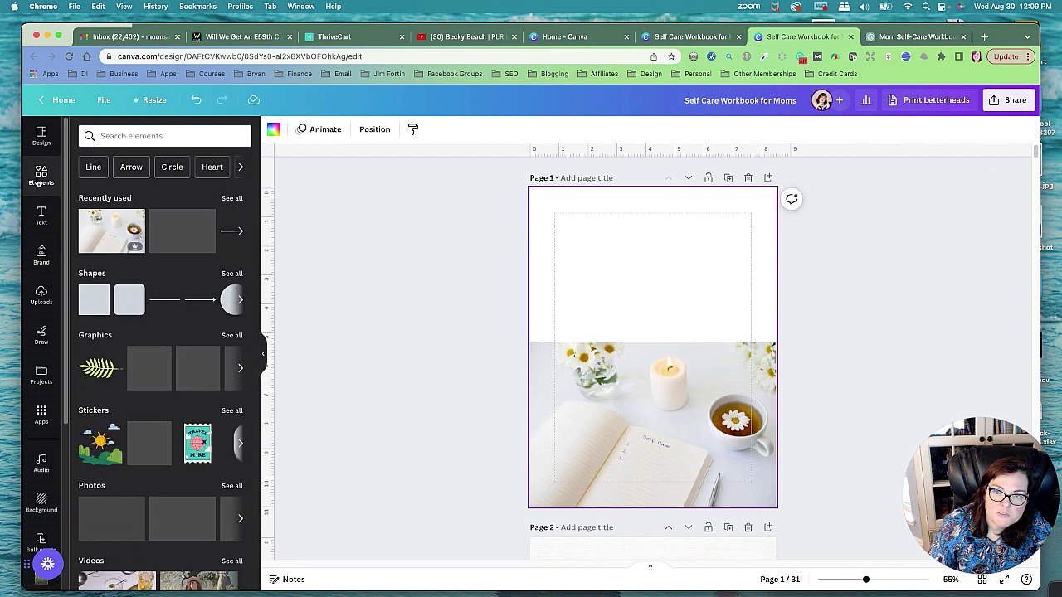
{"action": "left_click", "coordinate": [94, 300]}
{"action": "left_click_drag", "start_coordinate": [673, 335], "coordinate": [776, 329]}
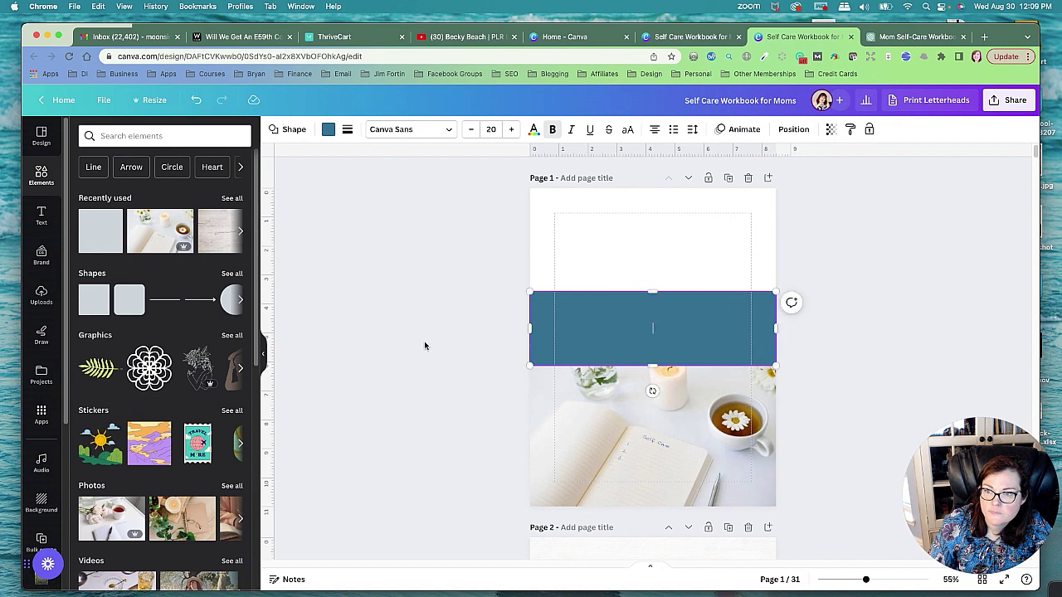
{"action": "left_click", "coordinate": [448, 346]}
{"action": "left_click_drag", "start_coordinate": [621, 331], "coordinate": [623, 322]}
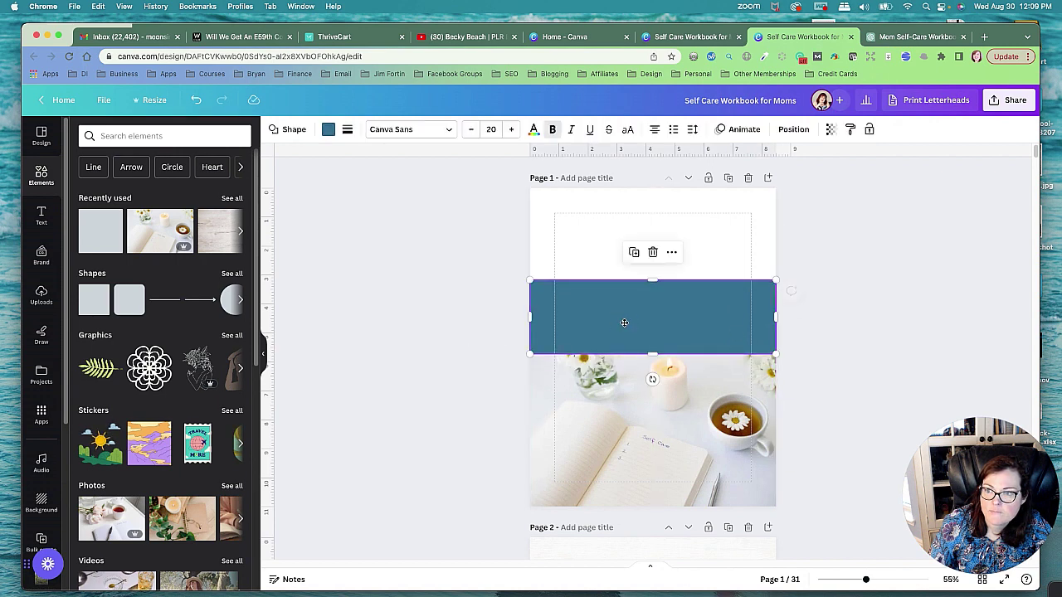
{"action": "left_click", "coordinate": [328, 130]}
{"action": "left_click", "coordinate": [205, 462]}
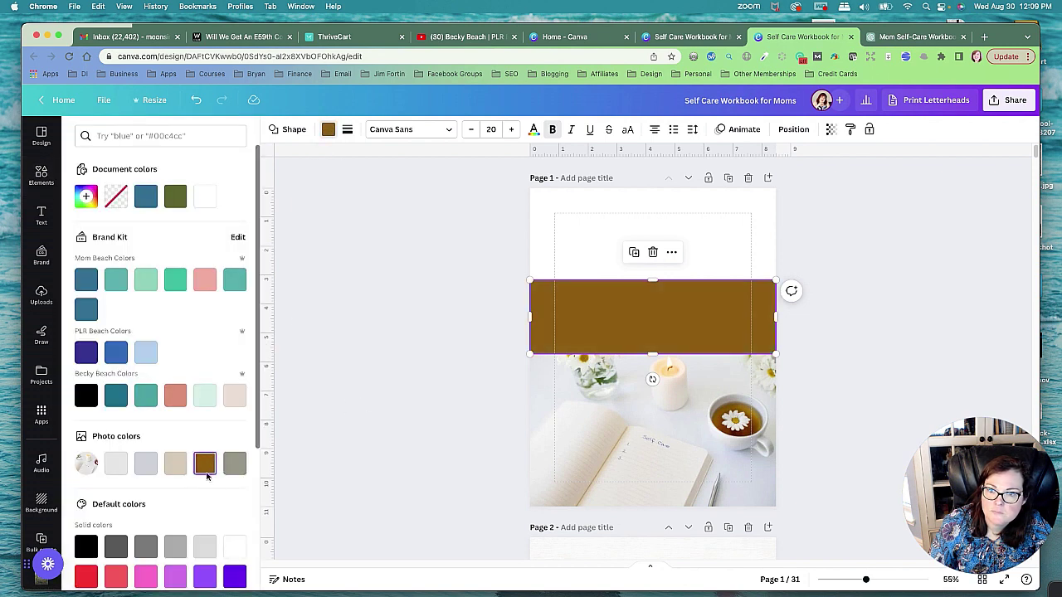
{"action": "left_click", "coordinate": [176, 462]}
{"action": "left_click", "coordinate": [409, 401]}
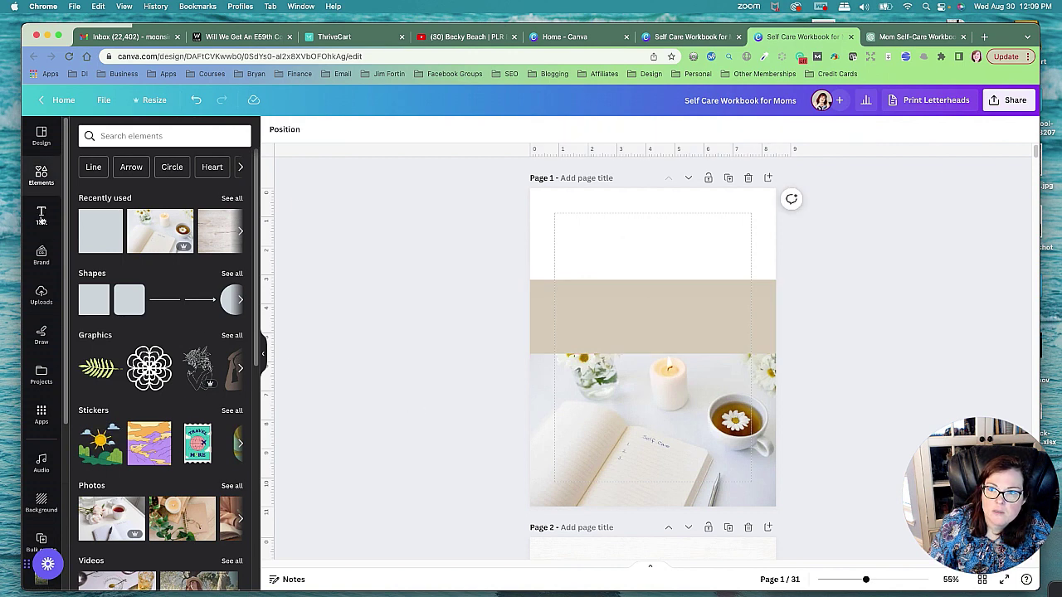
Place the beach-yoga photo from the self-care search in the cover's top-left corner.
{"action": "left_click", "coordinate": [234, 486]}
{"action": "left_click", "coordinate": [141, 158]}
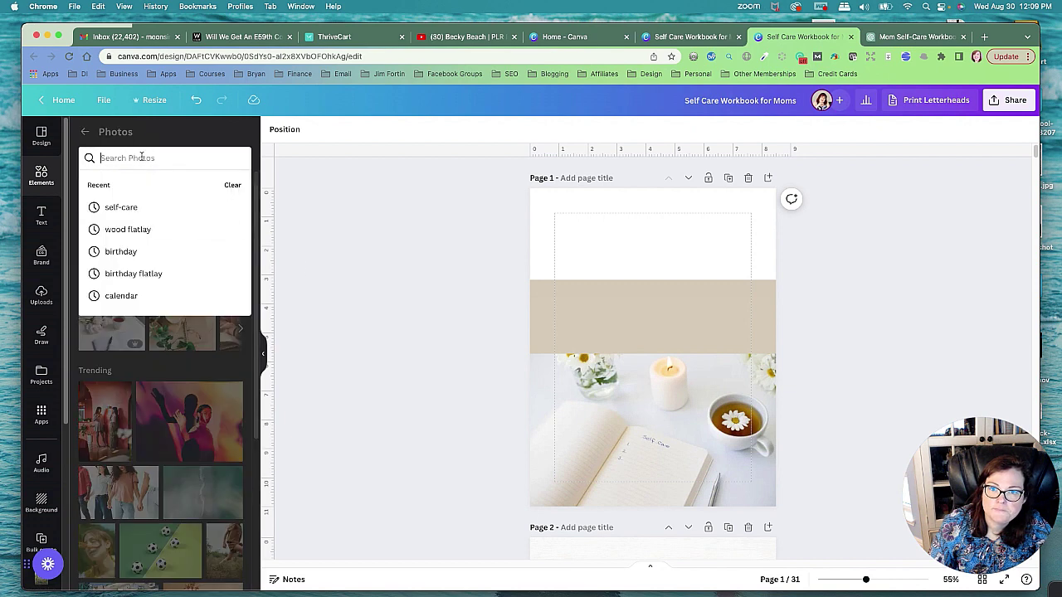
{"action": "left_click", "coordinate": [121, 208]}
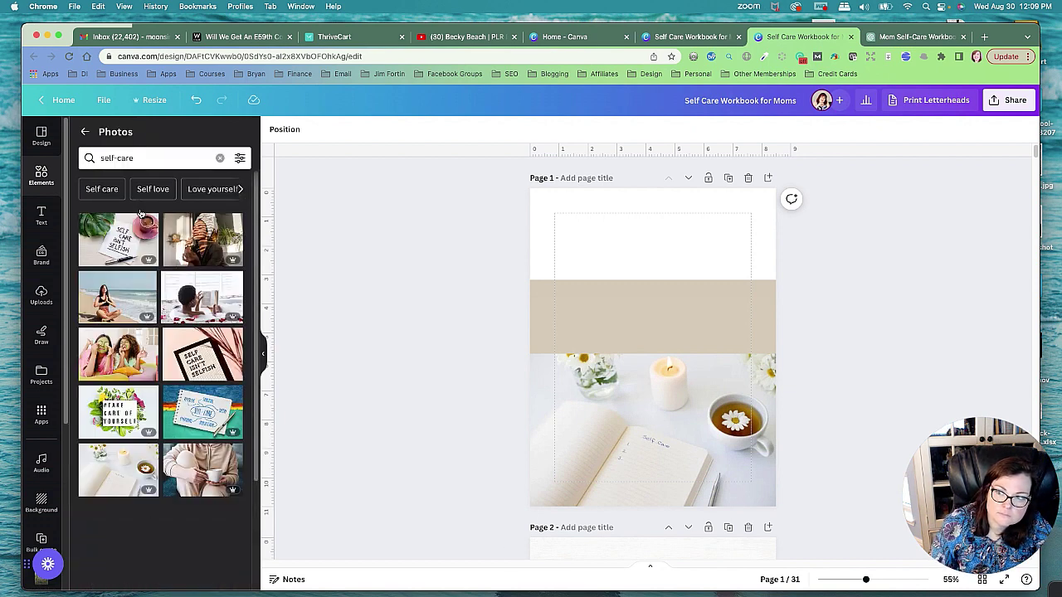
{"action": "left_click", "coordinate": [124, 294]}
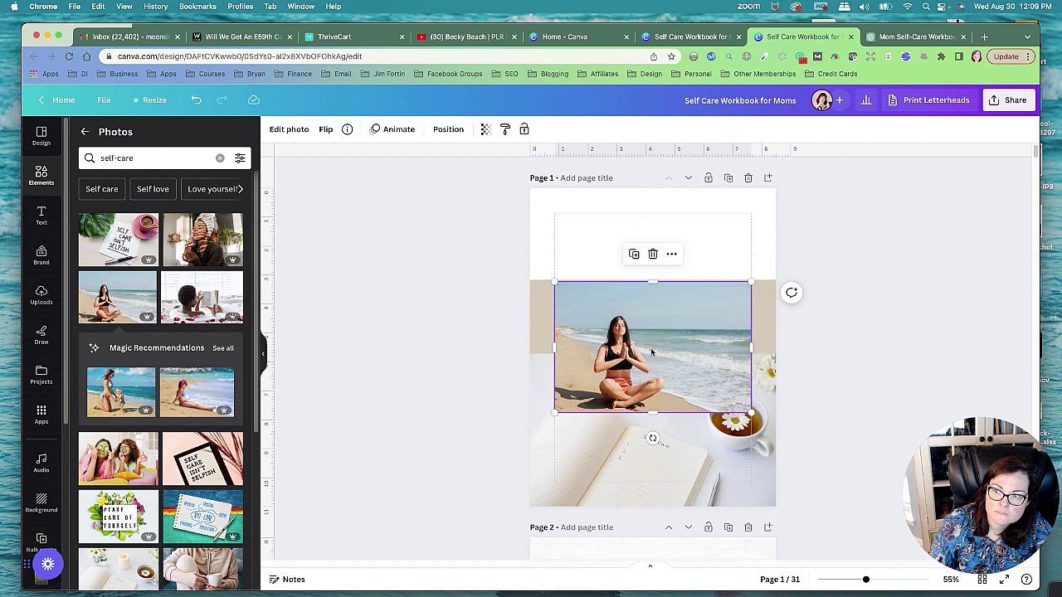
{"action": "left_click_drag", "start_coordinate": [652, 348], "coordinate": [628, 257]}
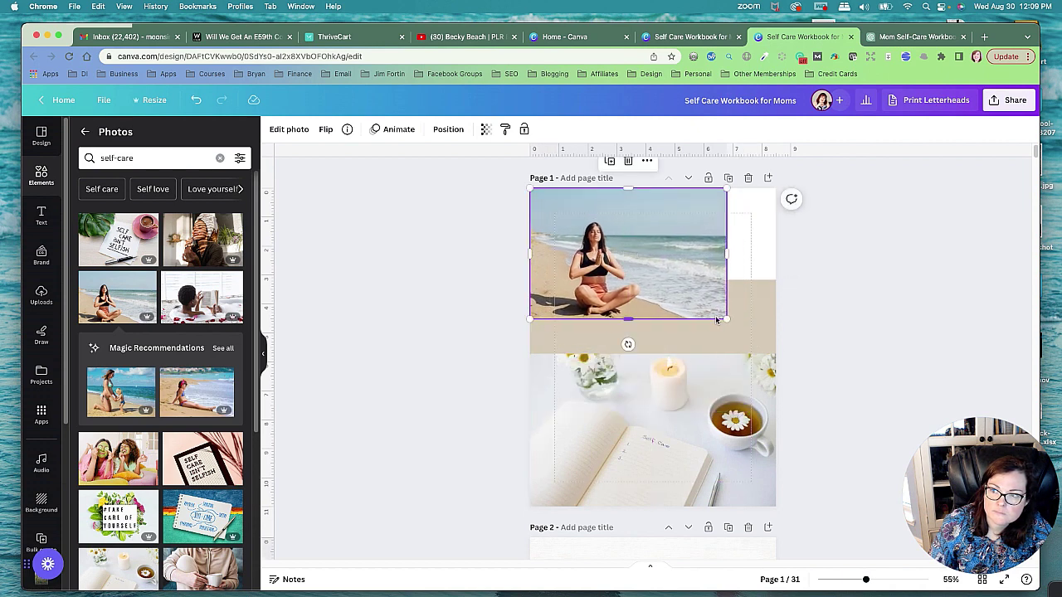
{"action": "left_click_drag", "start_coordinate": [725, 318], "coordinate": [664, 280]}
{"action": "left_click", "coordinate": [406, 301]}
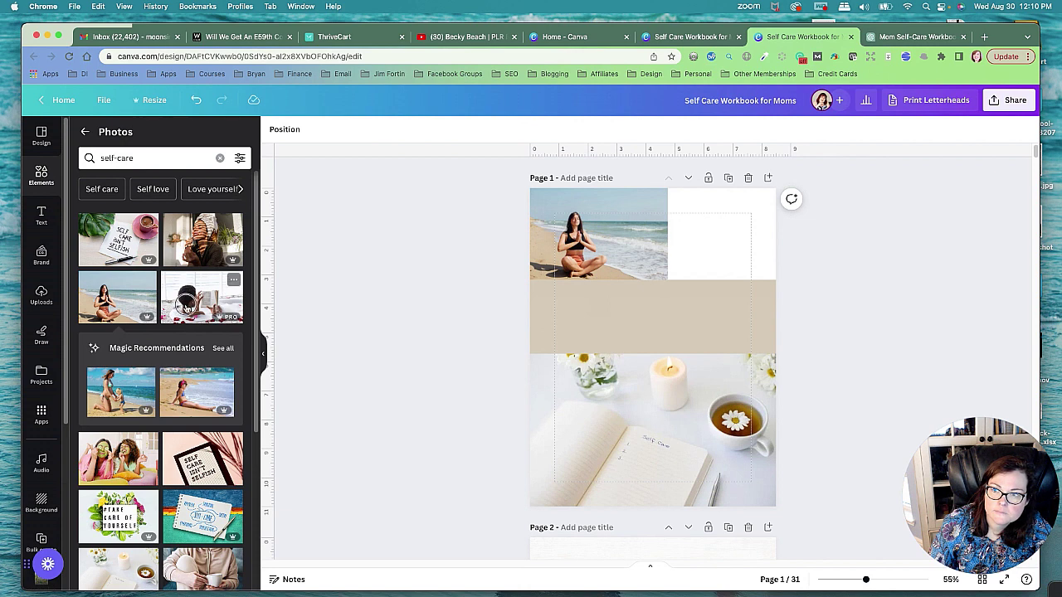
Place the bubble-bath photo beside it, sized to fit the top-right.
{"action": "left_click", "coordinate": [199, 299]}
{"action": "left_click_drag", "start_coordinate": [710, 350], "coordinate": [772, 246]}
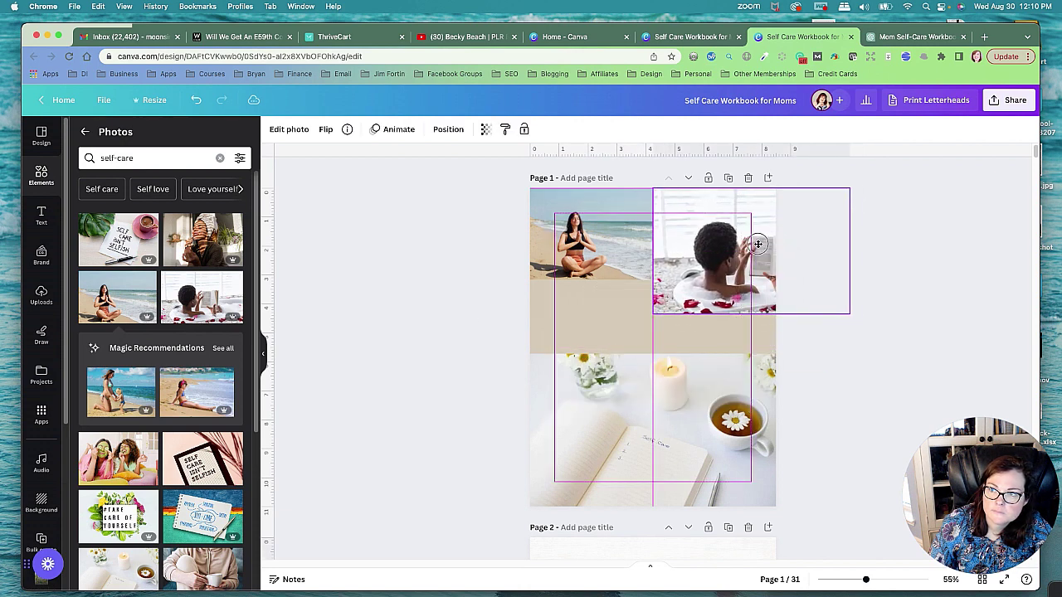
{"action": "left_click_drag", "start_coordinate": [758, 244], "coordinate": [758, 244]}
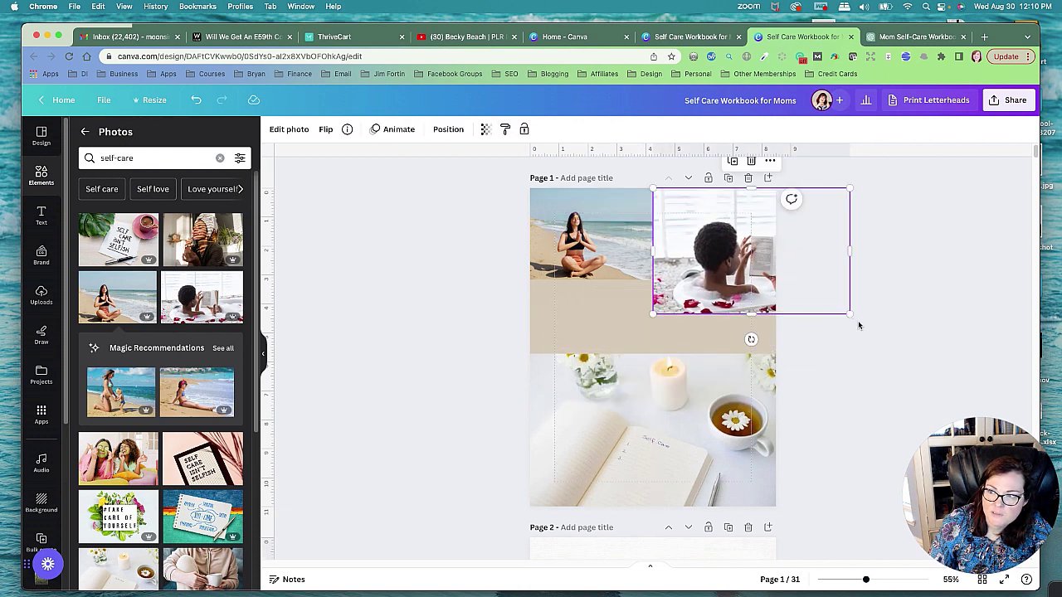
{"action": "left_click_drag", "start_coordinate": [848, 313], "coordinate": [796, 280]}
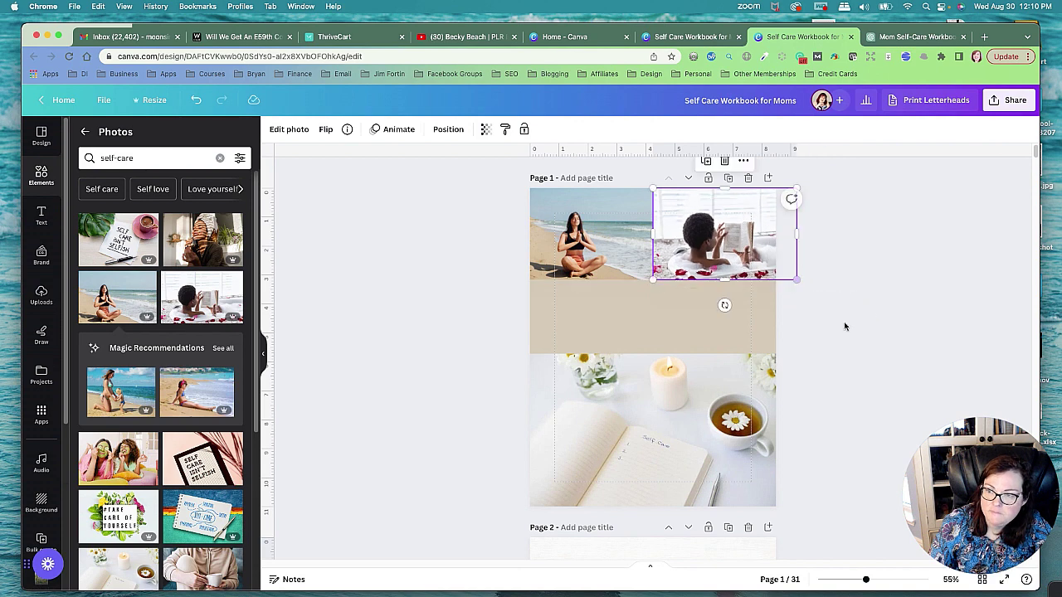
{"action": "left_click", "coordinate": [846, 332]}
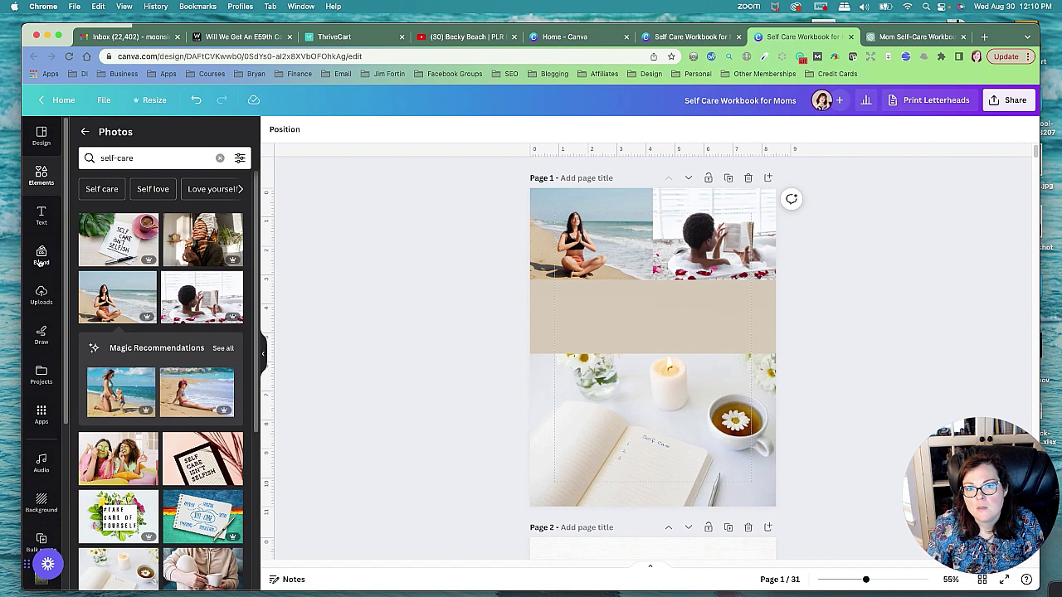
Add a heading reading 'Self-Care' and move it onto the beige band.
{"action": "left_click", "coordinate": [41, 222]}
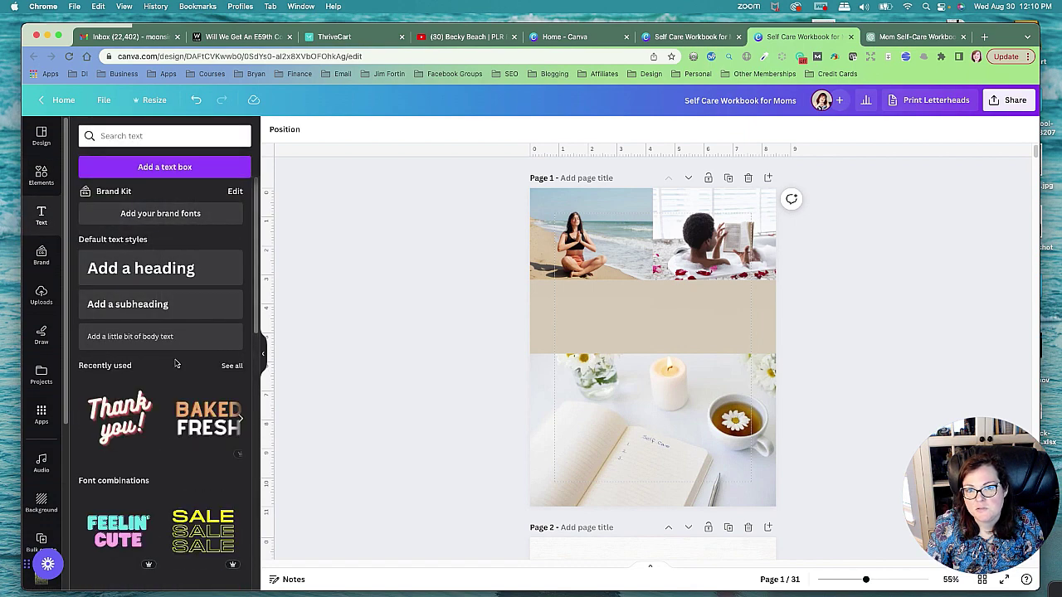
{"action": "scroll", "coordinate": [194, 365], "scroll_direction": "down", "scroll_amount": 10}
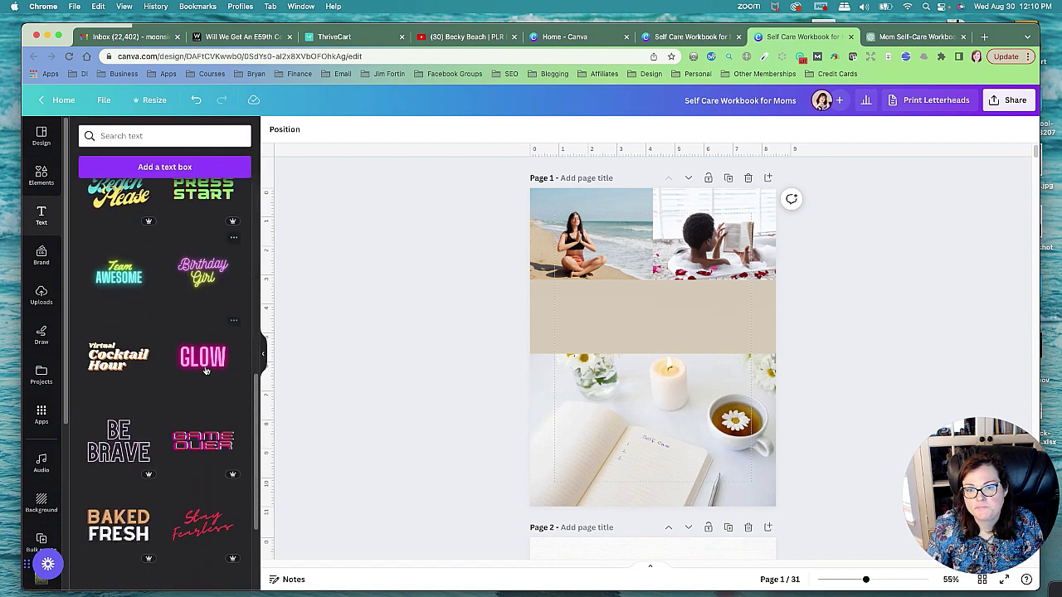
{"action": "scroll", "coordinate": [207, 373], "scroll_direction": "up", "scroll_amount": 3}
{"action": "scroll", "coordinate": [208, 365], "scroll_direction": "down", "scroll_amount": 4}
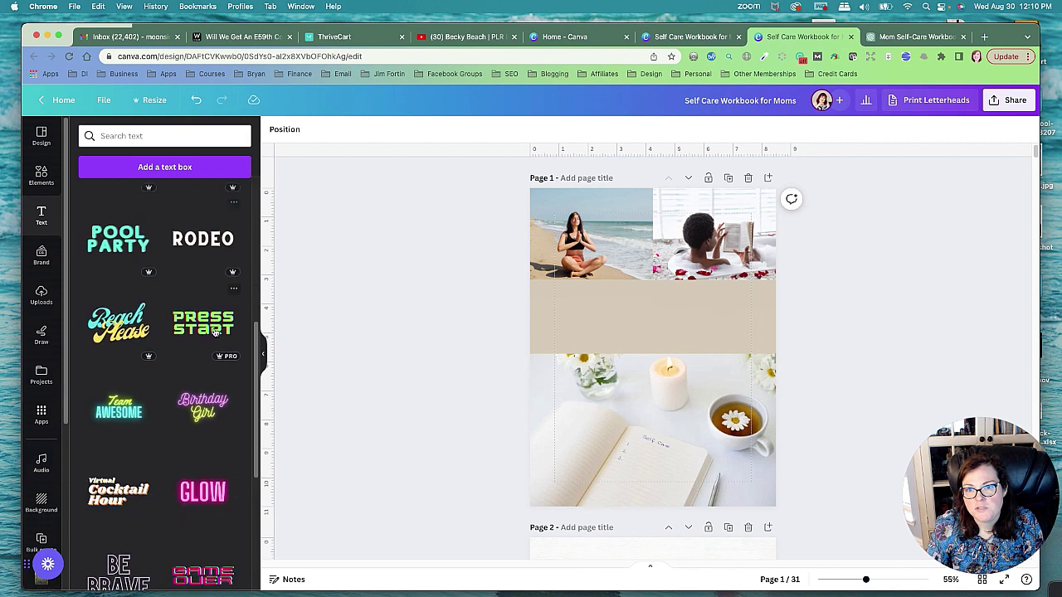
{"action": "scroll", "coordinate": [209, 349], "scroll_direction": "down", "scroll_amount": 7}
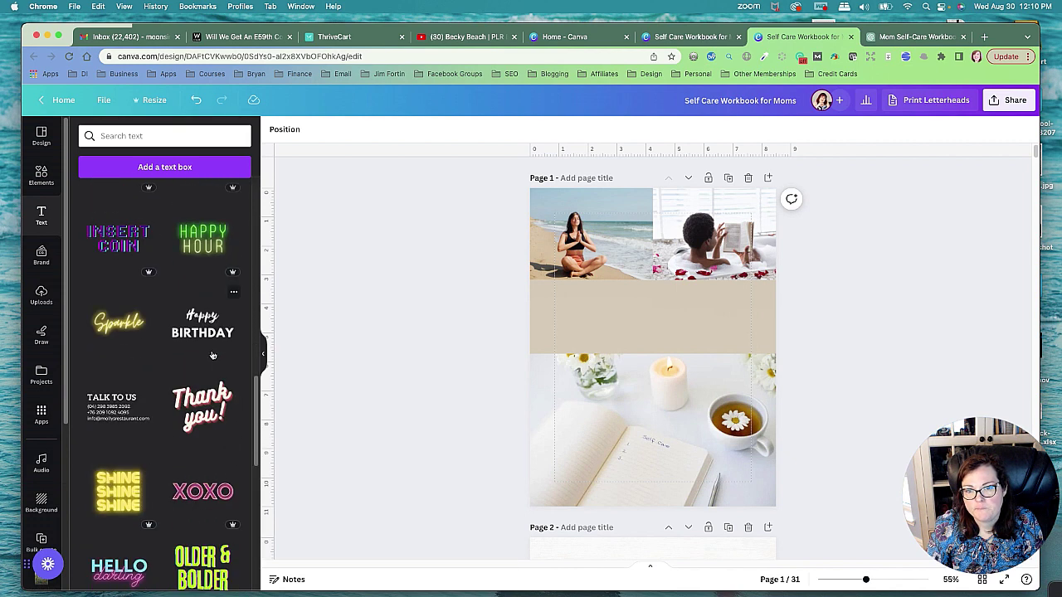
{"action": "scroll", "coordinate": [213, 360], "scroll_direction": "up", "scroll_amount": 10}
{"action": "scroll", "coordinate": [212, 360], "scroll_direction": "up", "scroll_amount": 5}
{"action": "left_click", "coordinate": [172, 268]}
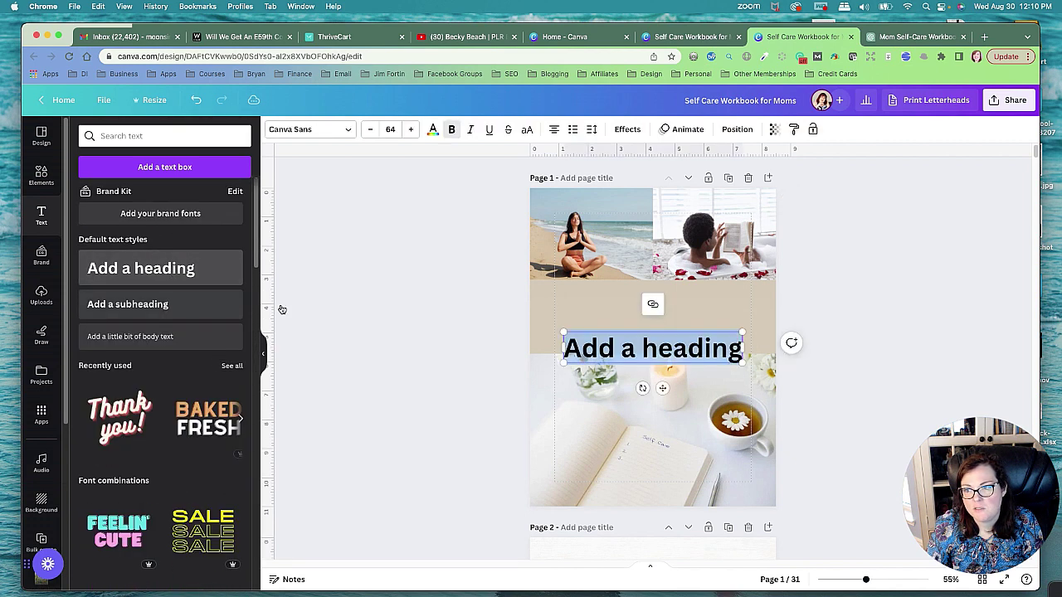
{"action": "double_click", "coordinate": [645, 343]}
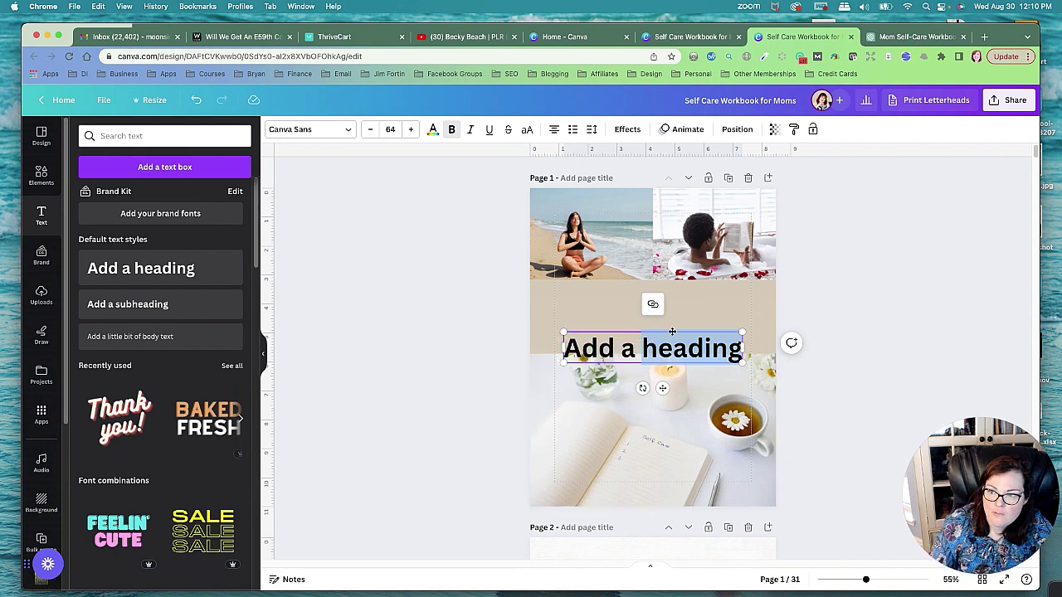
{"action": "triple_click", "coordinate": [665, 346]}
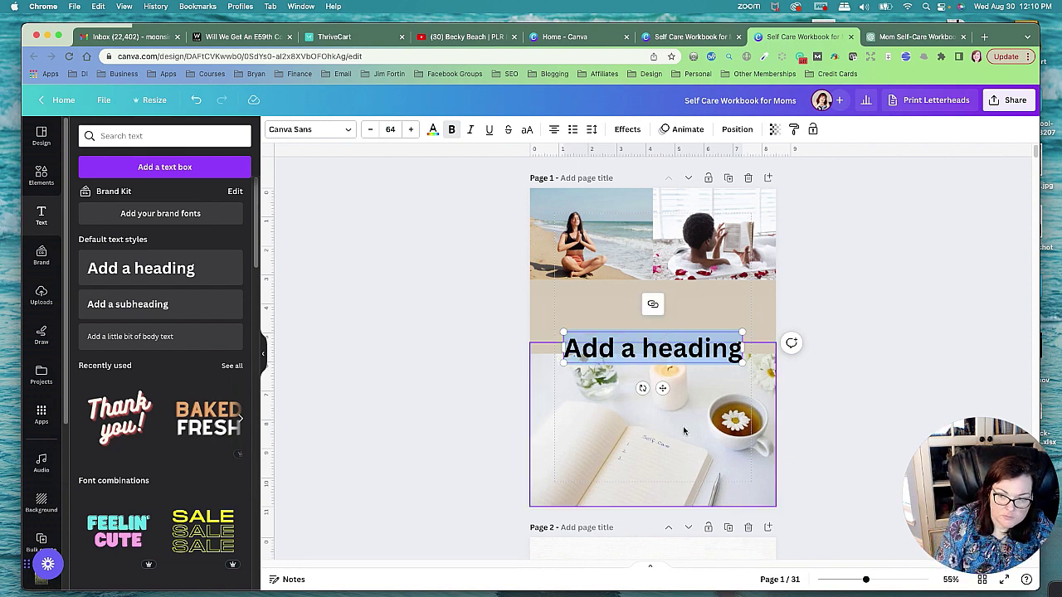
{"action": "type", "text": "Self-Care for"}
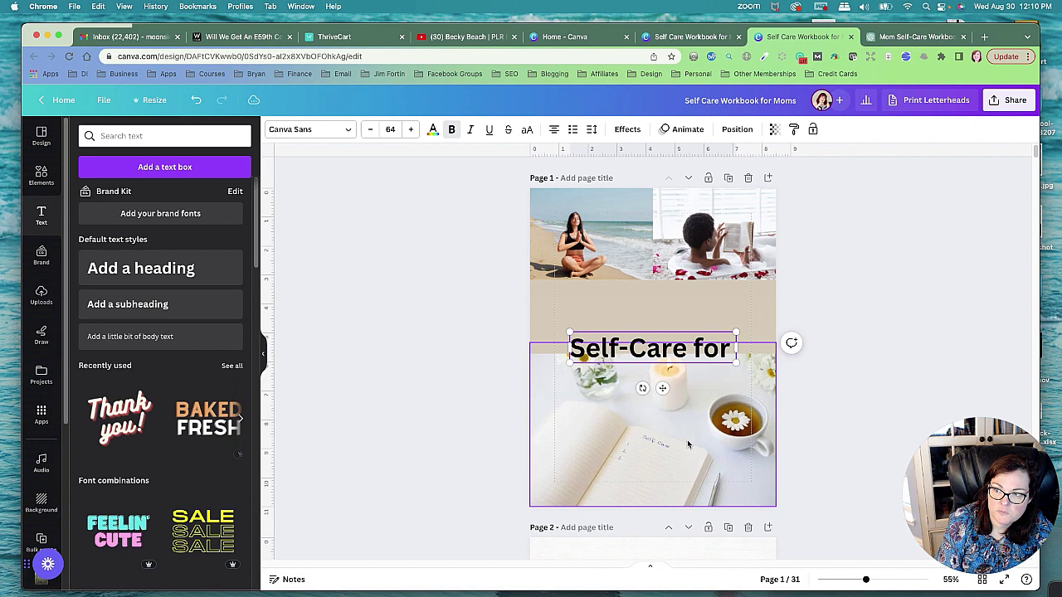
{"action": "key", "text": "BackSpace"}
{"action": "key", "text": "BackSpace"}
{"action": "key", "text": "BackSpace"}
{"action": "key", "text": "BackSpace"}
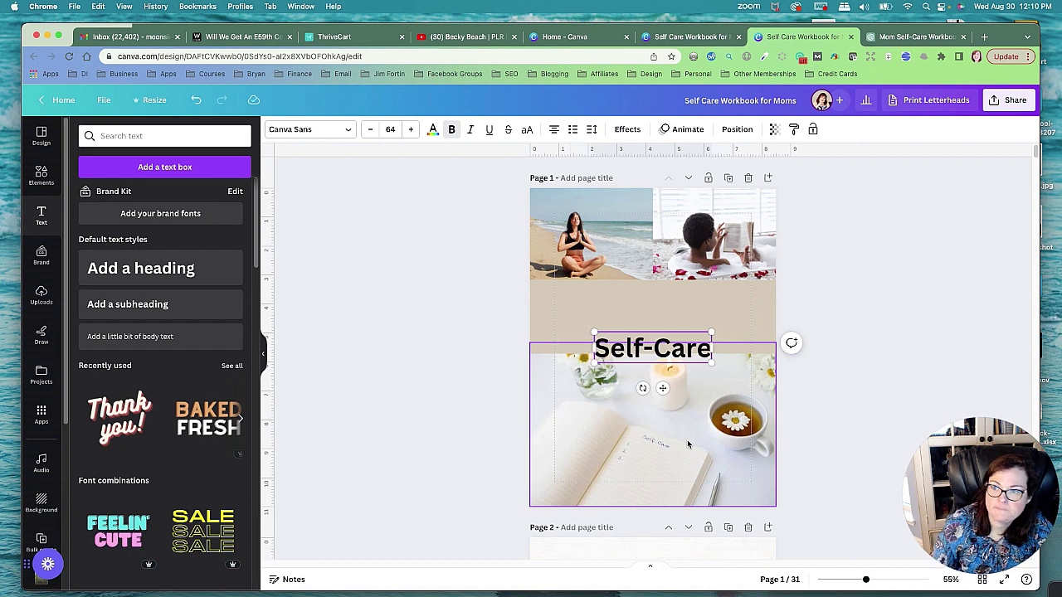
{"action": "left_click_drag", "start_coordinate": [688, 331], "coordinate": [688, 285]}
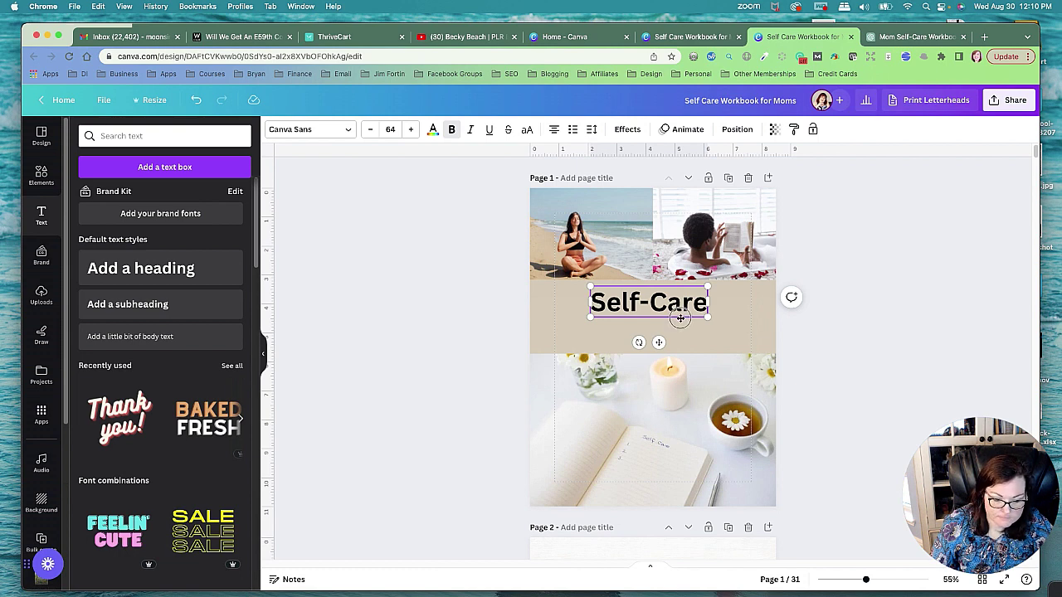
Copy the heading, retype it as 'for' and place it beside Self-Care.
{"action": "left_click_drag", "start_coordinate": [680, 318], "coordinate": [684, 343]}
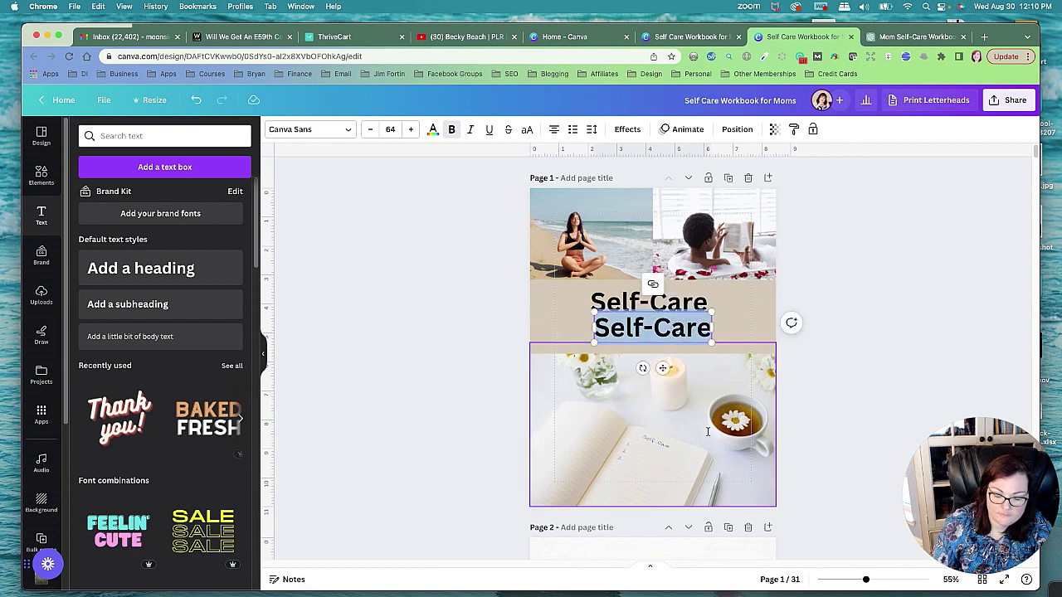
{"action": "key", "text": "BackSpace"}
{"action": "type", "text": "for"}
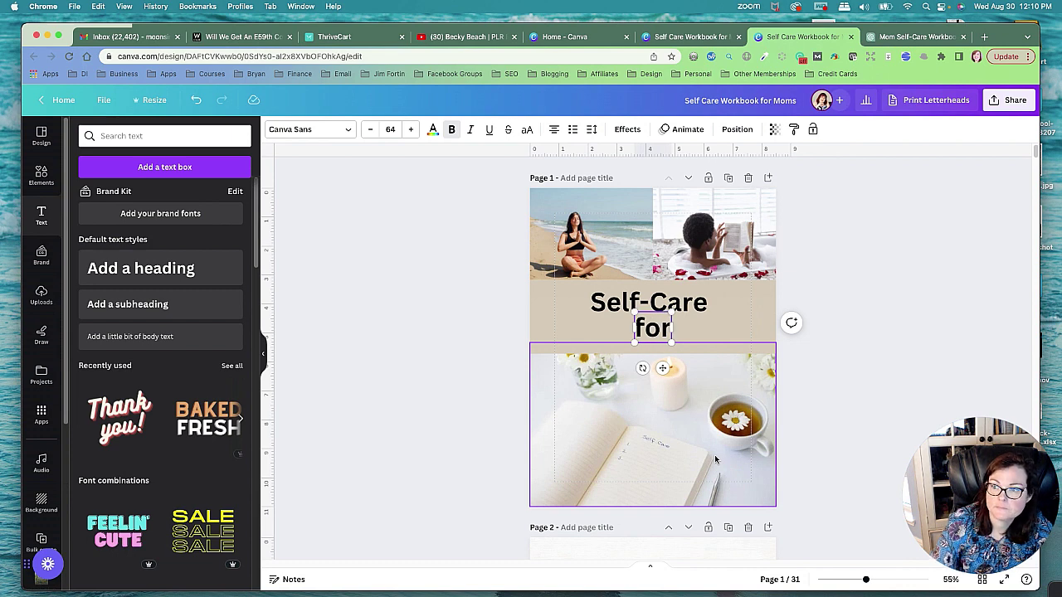
{"action": "left_click_drag", "start_coordinate": [660, 308], "coordinate": [750, 284]}
Duplicate the Self-Care heading as 'Busy Moms', move it up and undo the extra copy.
{"action": "left_click", "coordinate": [679, 308]}
{"action": "key", "text": "super+d"}
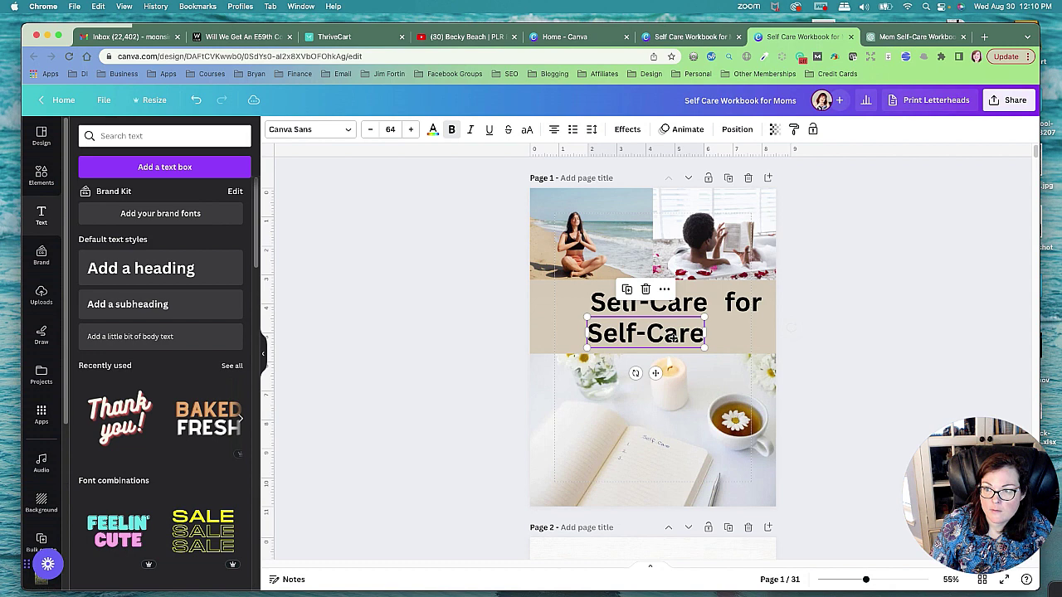
{"action": "double_click", "coordinate": [672, 336]}
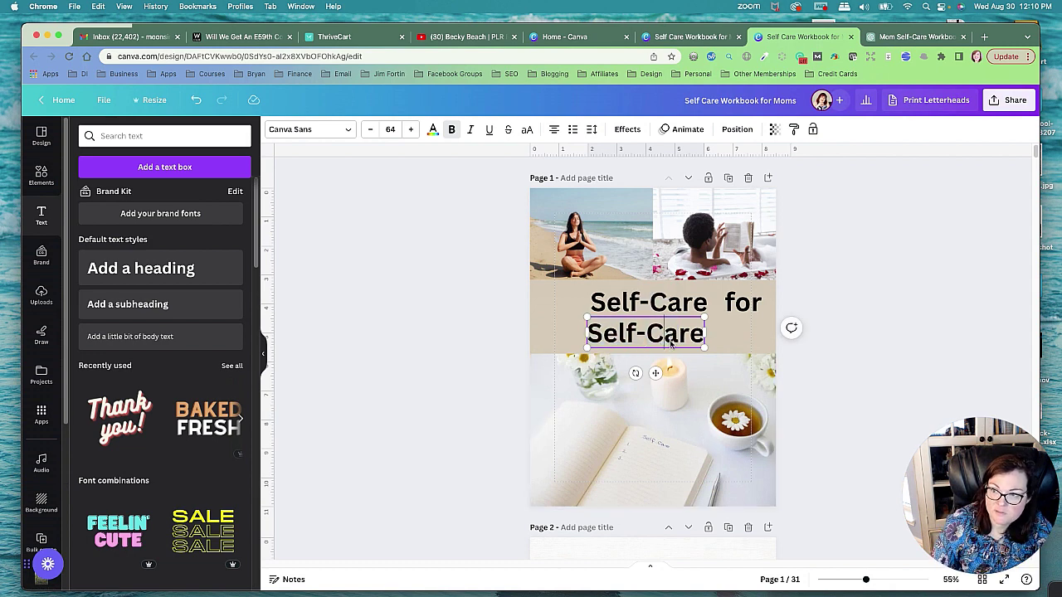
{"action": "double_click", "coordinate": [670, 340]}
{"action": "triple_click", "coordinate": [670, 340]}
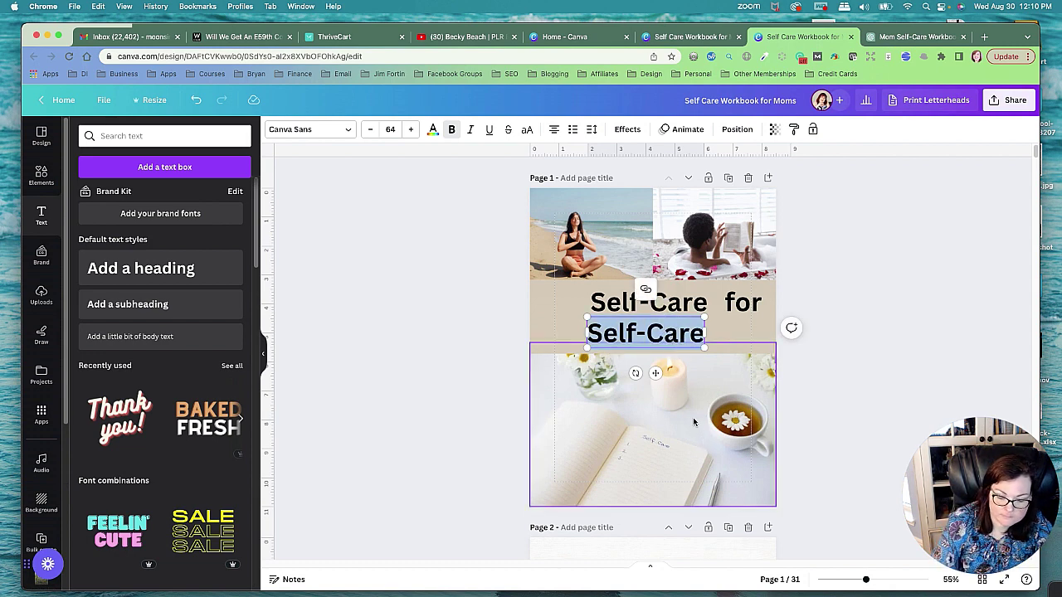
{"action": "type", "text": "Busty"}
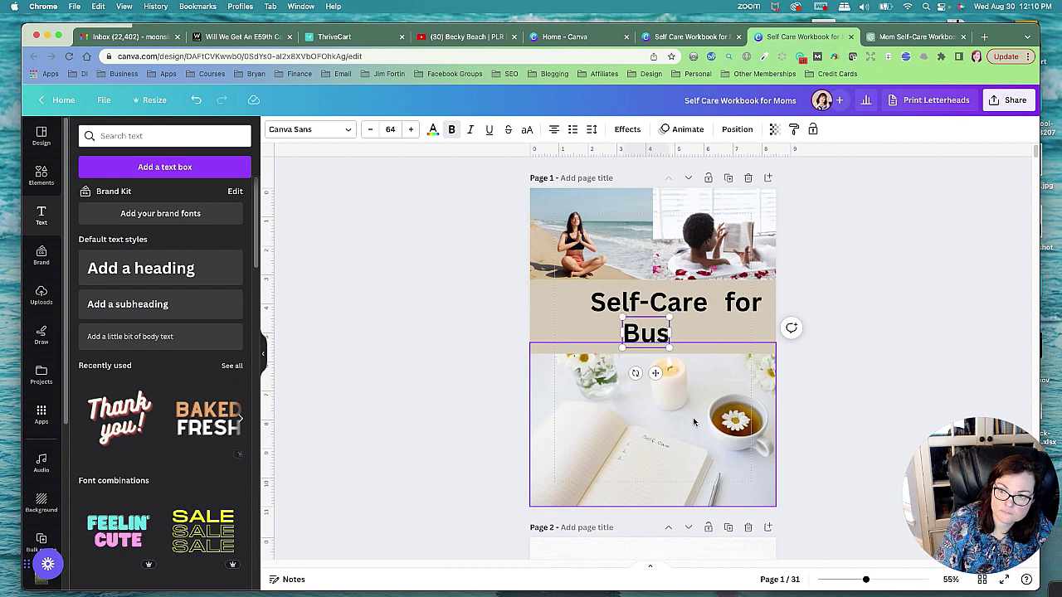
{"action": "key", "text": "BackSpace"}
{"action": "key", "text": "BackSpace"}
{"action": "type", "text": "y"}
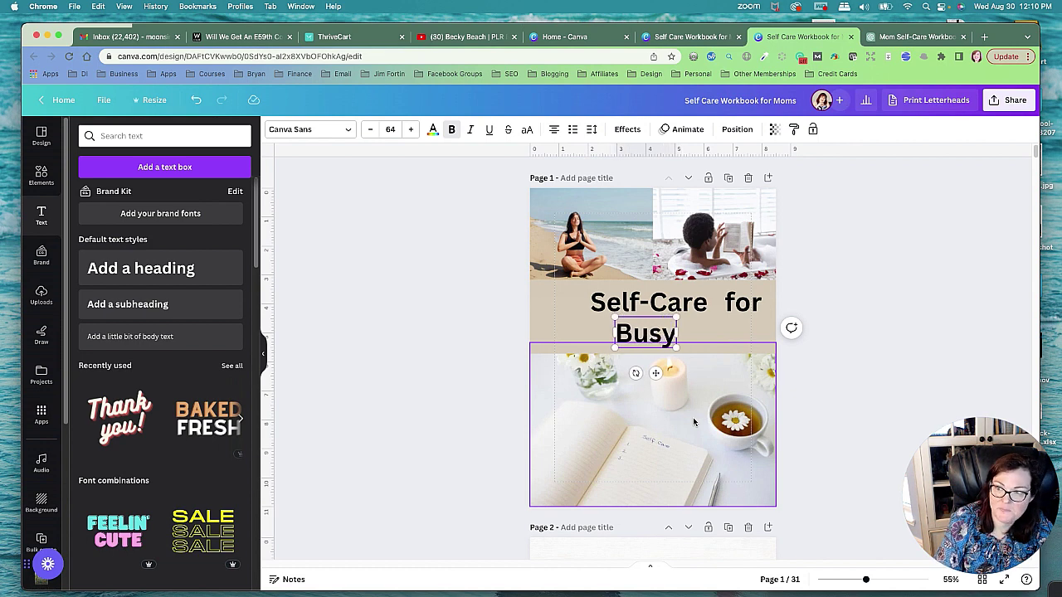
{"action": "type", "text": " Moms"}
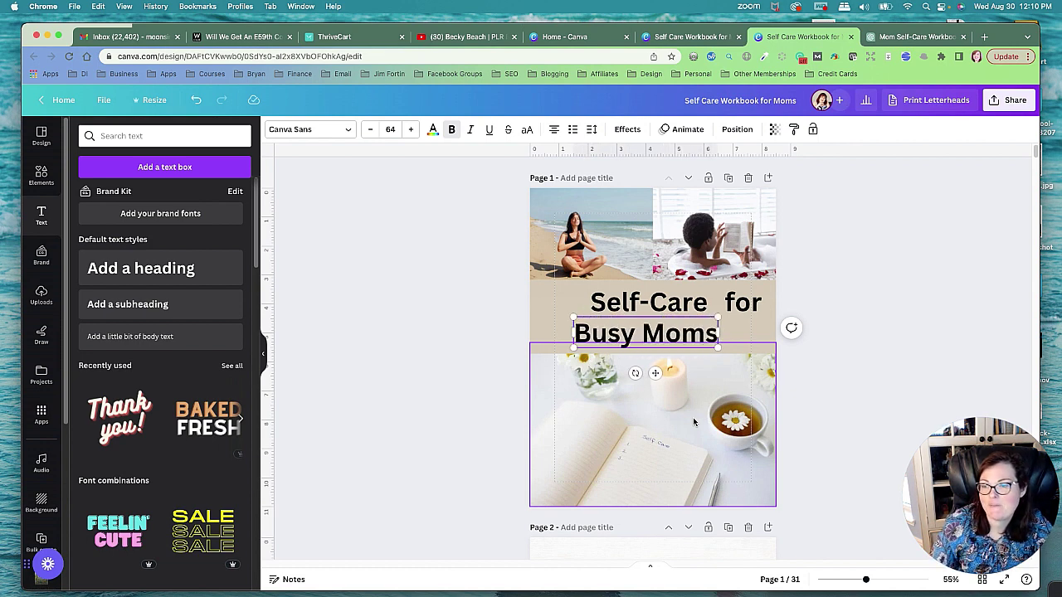
{"action": "left_click_drag", "start_coordinate": [687, 316], "coordinate": [656, 317]}
{"action": "double_click", "coordinate": [656, 335]}
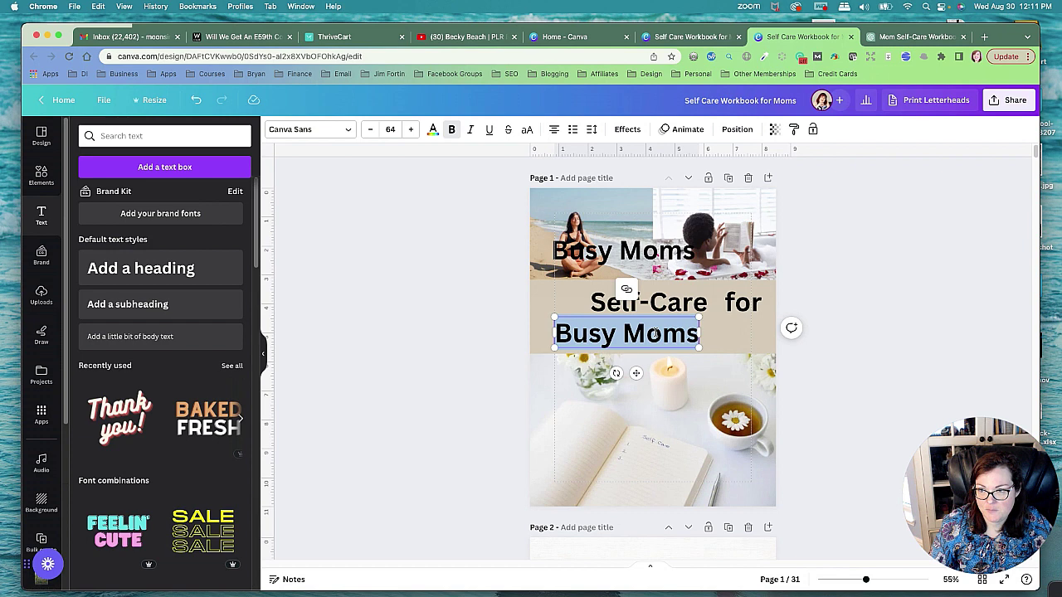
{"action": "key", "text": "ctrl+z"}
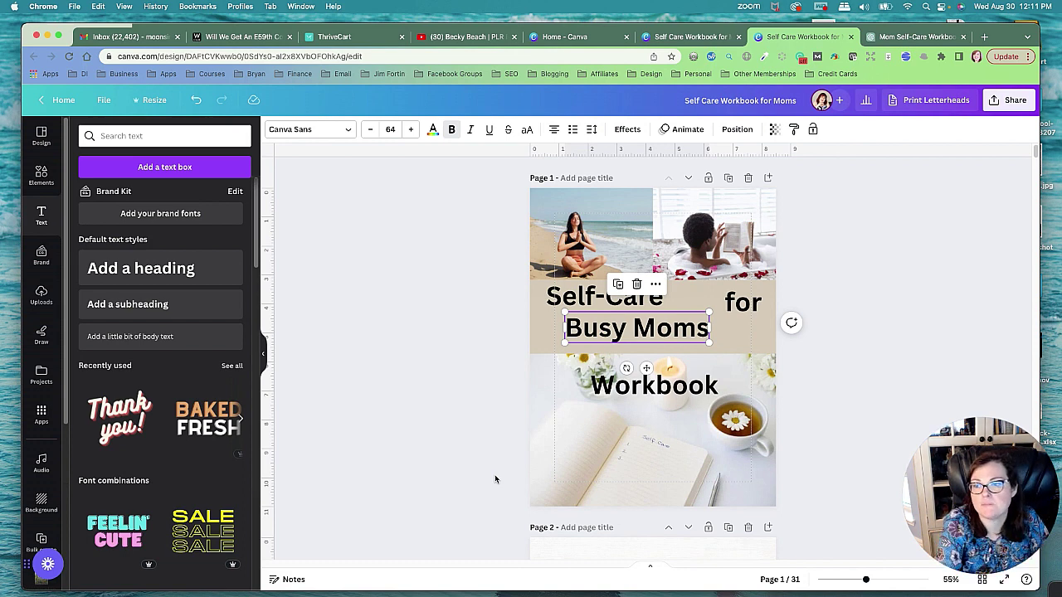
Set Self-Care, for, Busy Moms and Workbook in the Catchy Mager font.
{"action": "key", "text": "Tab"}
{"action": "key", "text": "Tab"}
{"action": "key", "text": "Tab"}
{"action": "key", "text": "Tab"}
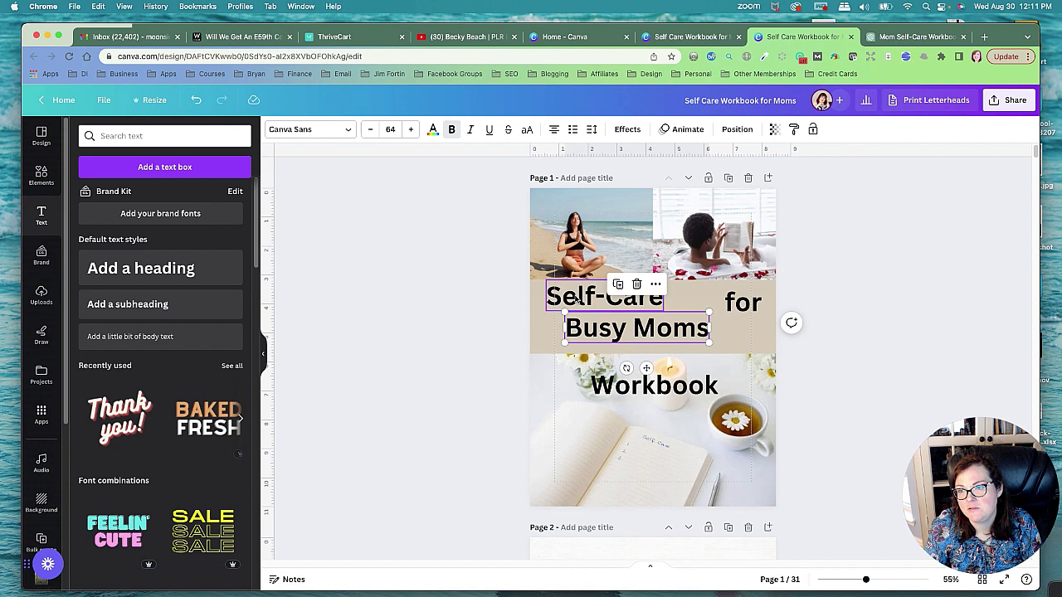
{"action": "left_click", "coordinate": [348, 136]}
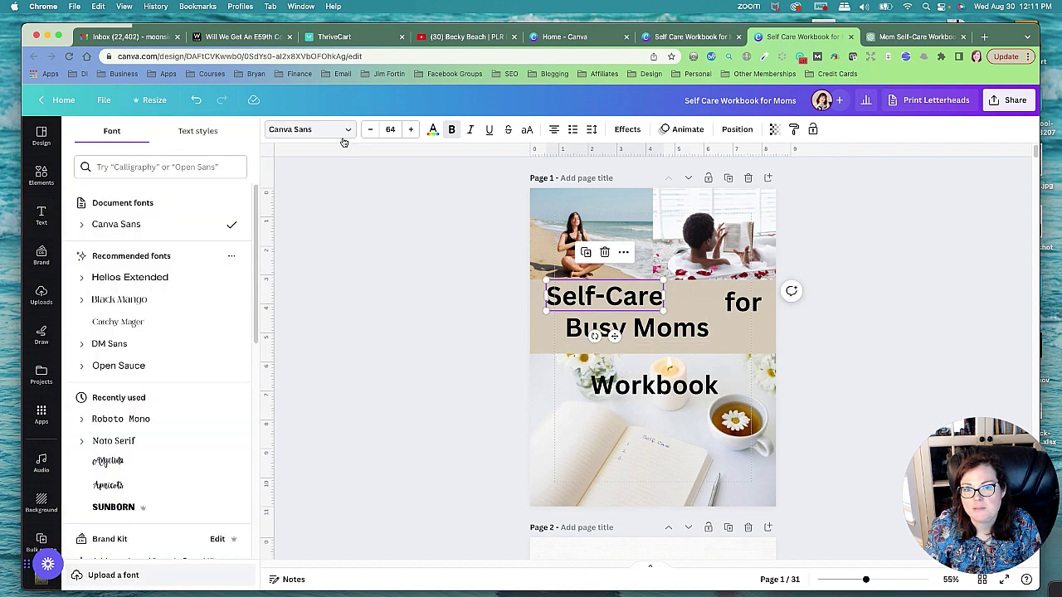
{"action": "left_click", "coordinate": [161, 322]}
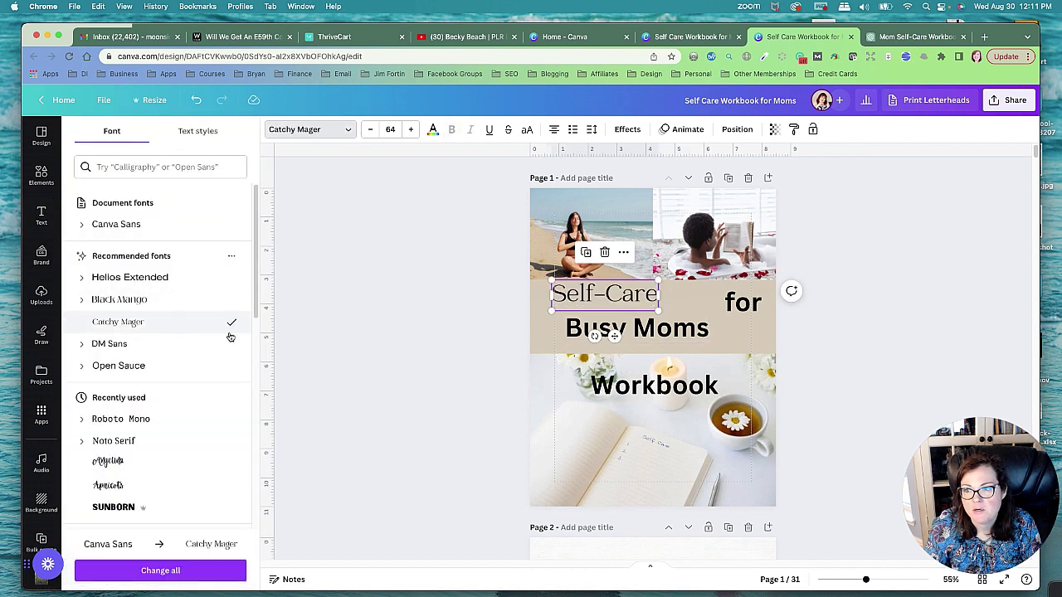
{"action": "key", "text": "Tab"}
{"action": "left_click", "coordinate": [189, 329]}
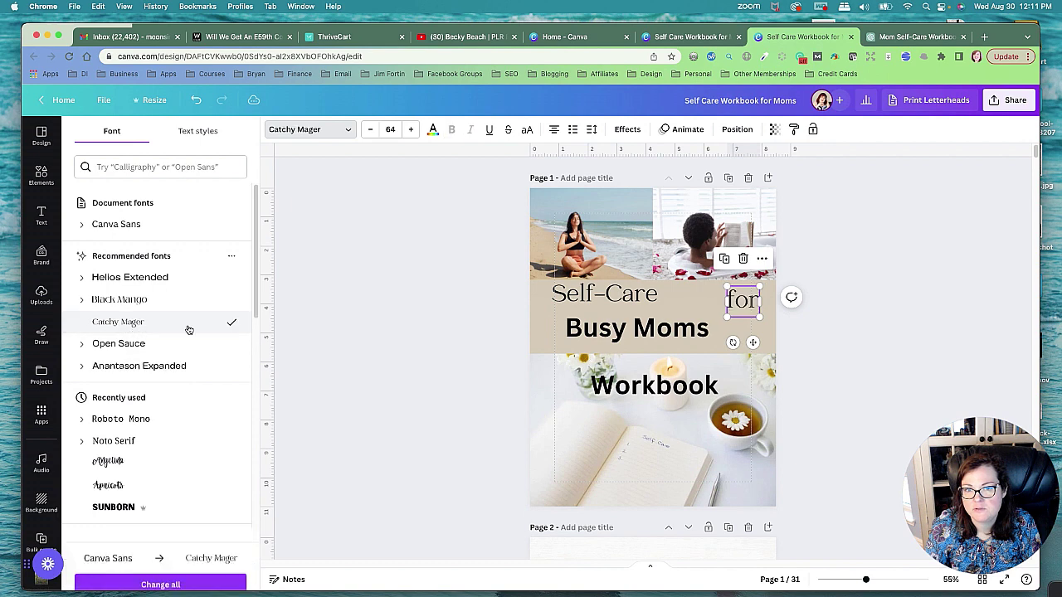
{"action": "key", "text": "Tab"}
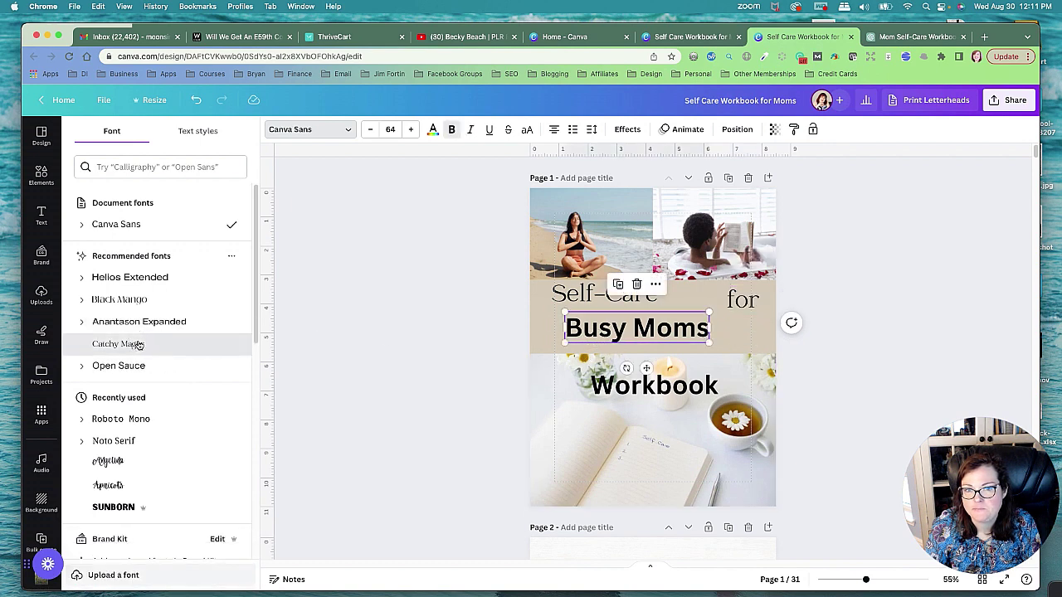
{"action": "left_click", "coordinate": [139, 344]}
{"action": "key", "text": "Tab"}
{"action": "left_click", "coordinate": [165, 349]}
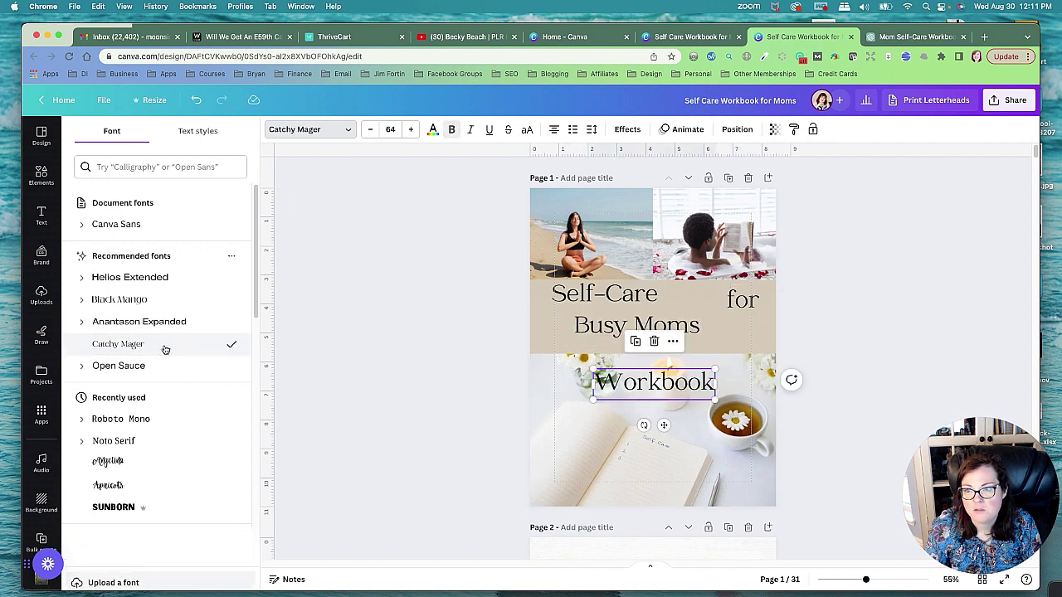
Shift Self-Care slightly left and move the 'for' text off the page.
{"action": "left_click_drag", "start_coordinate": [604, 301], "coordinate": [592, 300]}
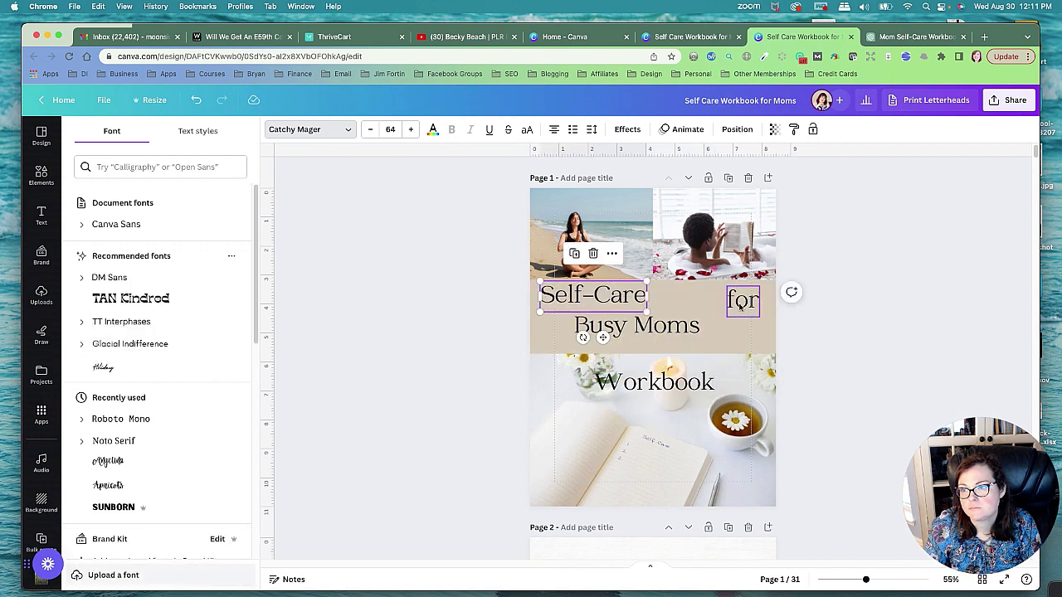
{"action": "left_click_drag", "start_coordinate": [740, 306], "coordinate": [513, 358]}
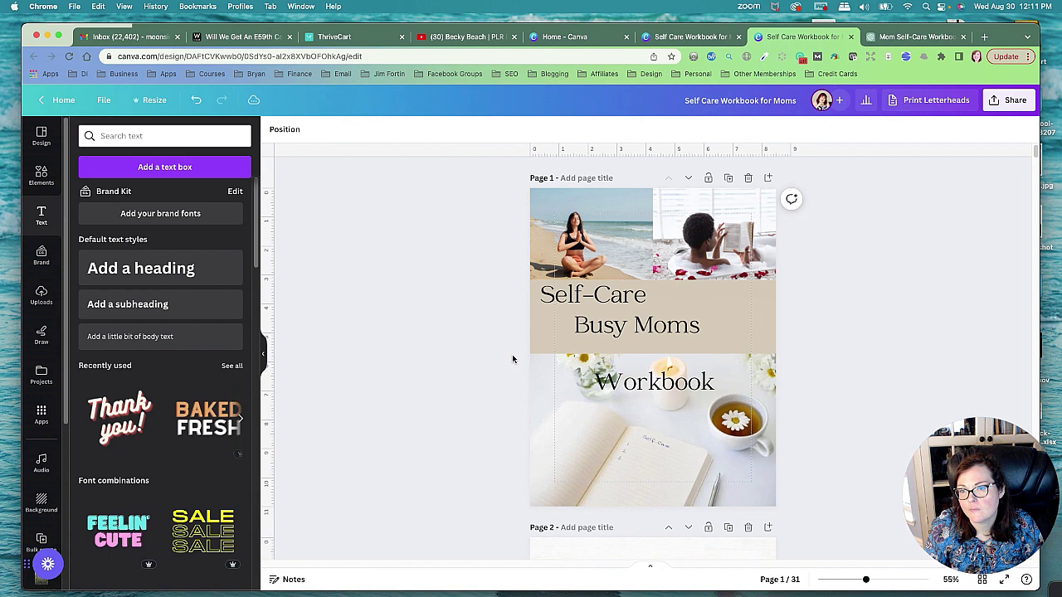
{"action": "left_click", "coordinate": [603, 326]}
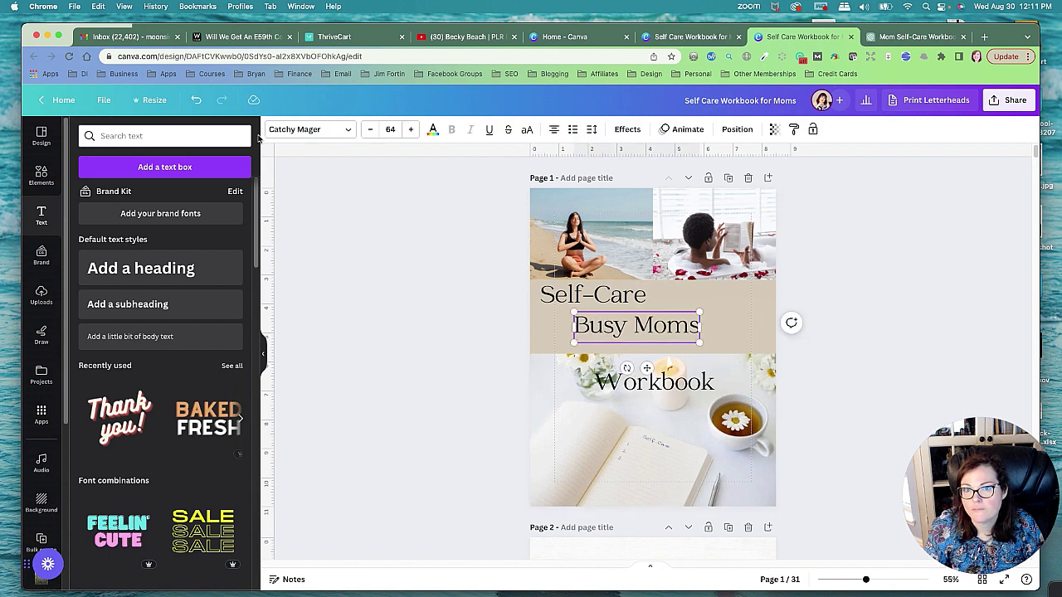
Delete the separate 'for' text and retype Busy Moms as 'for Busy Moms'.
{"action": "left_click", "coordinate": [196, 100]}
{"action": "left_click", "coordinate": [755, 306]}
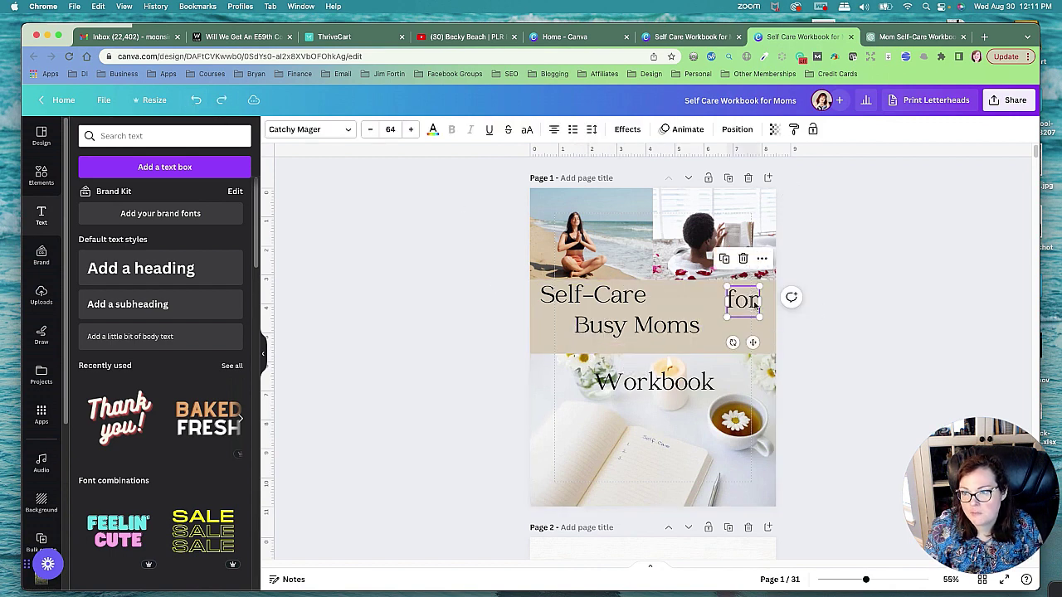
{"action": "key", "text": "Delete"}
{"action": "double_click", "coordinate": [640, 324]}
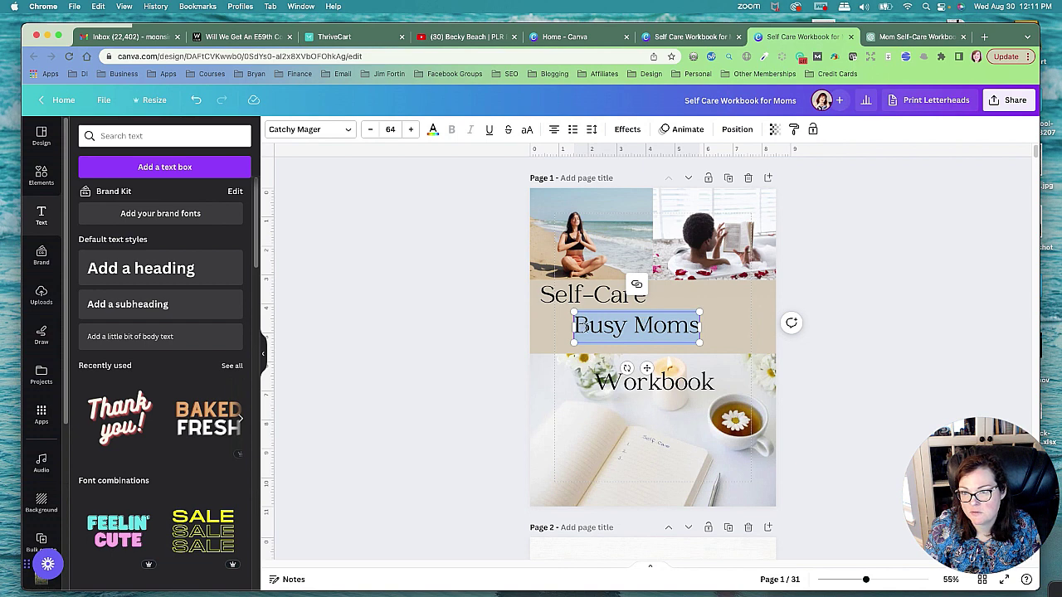
{"action": "type", "text": "fo"}
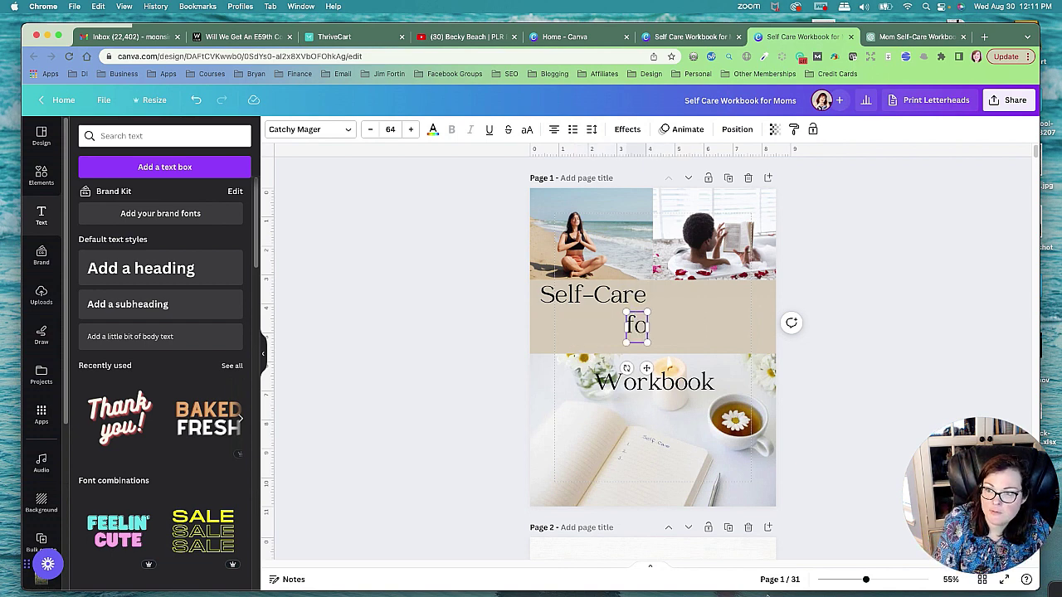
{"action": "type", "text": "r Busy M"}
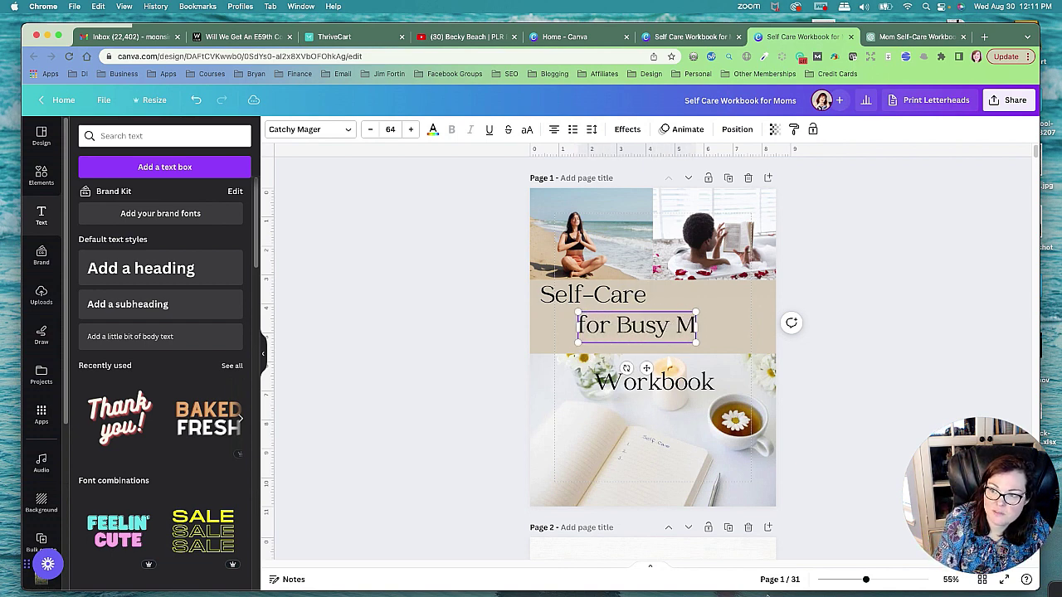
{"action": "type", "text": "oms"}
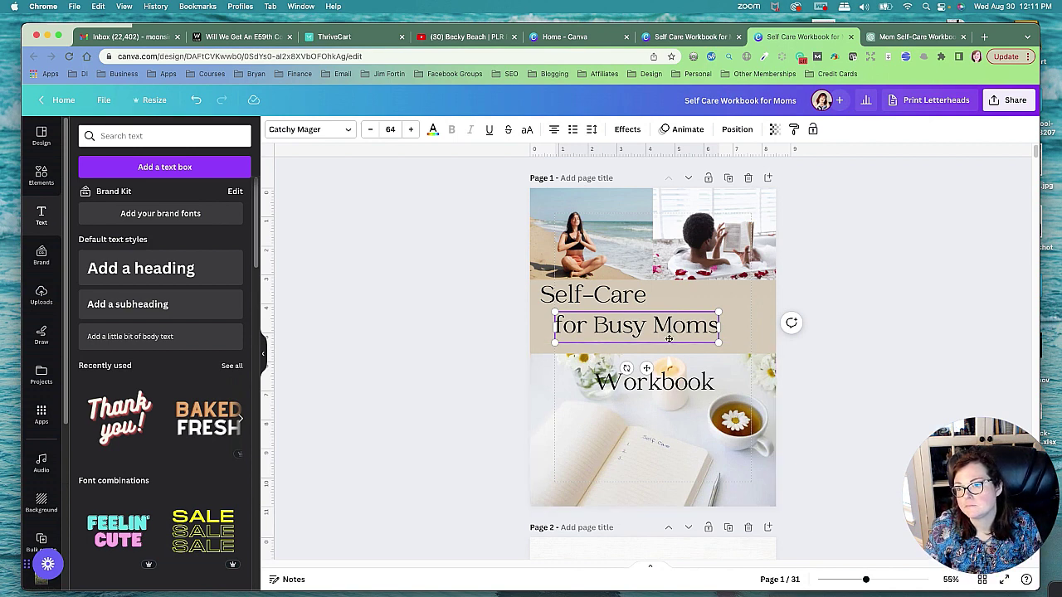
Centre Self-Care and Workbook around 'for Busy Moms' and stretch the beige band down.
{"action": "left_click", "coordinate": [621, 296]}
{"action": "left_click_drag", "start_coordinate": [620, 296], "coordinate": [702, 316]}
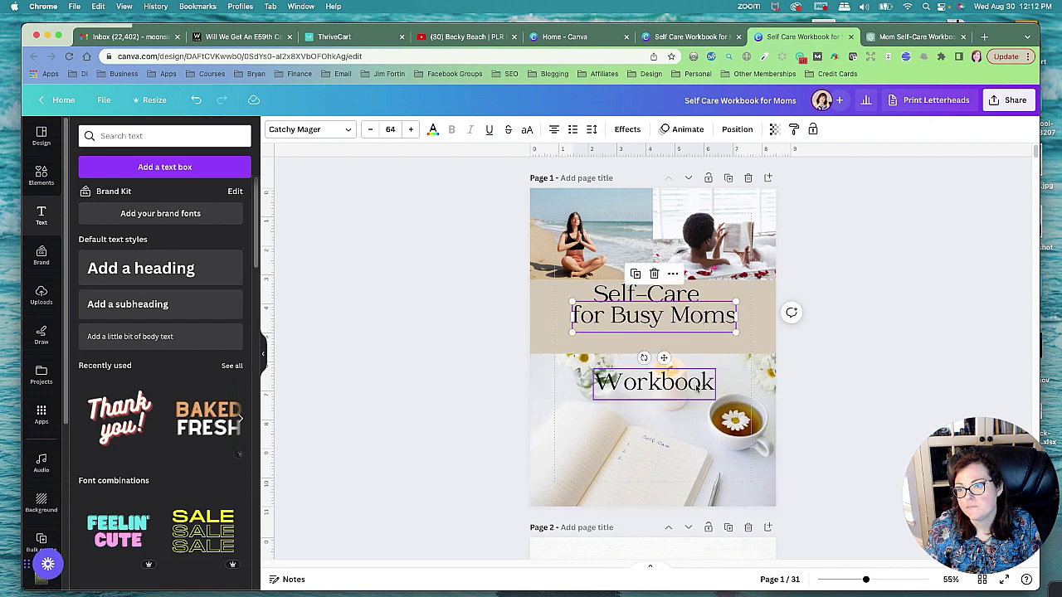
{"action": "left_click_drag", "start_coordinate": [686, 384], "coordinate": [687, 343]}
{"action": "left_click", "coordinate": [747, 344]}
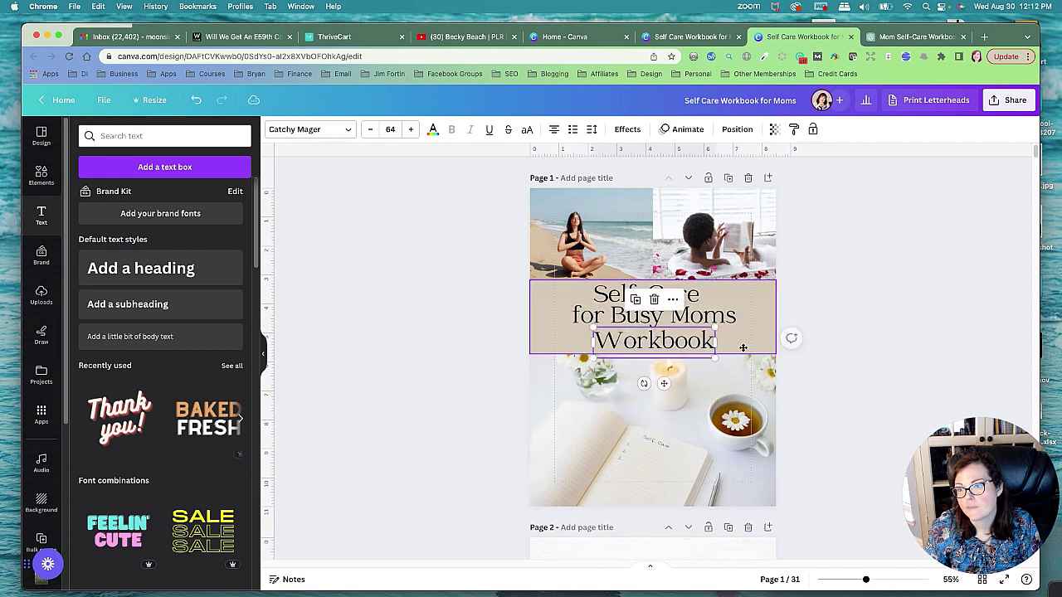
{"action": "mouse_move", "coordinate": [653, 277]}
{"action": "left_mouse_down"}
{"action": "mouse_move", "coordinate": [653, 240]}
{"action": "mouse_move", "coordinate": [653, 280]}
{"action": "left_mouse_up"}
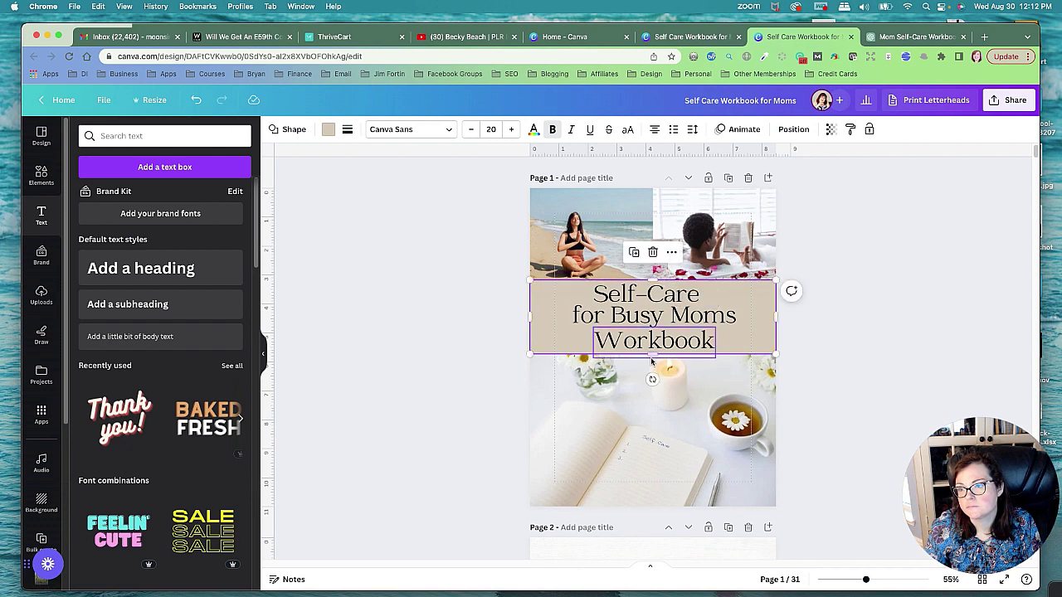
{"action": "left_click_drag", "start_coordinate": [652, 354], "coordinate": [652, 365]}
Move the candle photo below the beige band and nudge the title lines down.
{"action": "left_click", "coordinate": [653, 457]}
{"action": "double_click", "coordinate": [666, 445]}
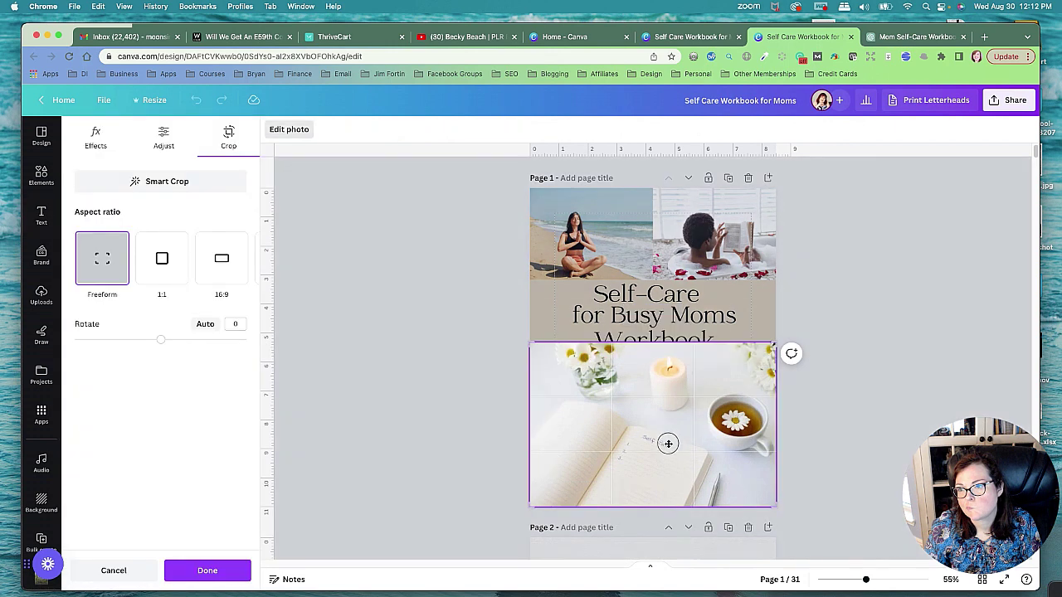
{"action": "left_click", "coordinate": [877, 420]}
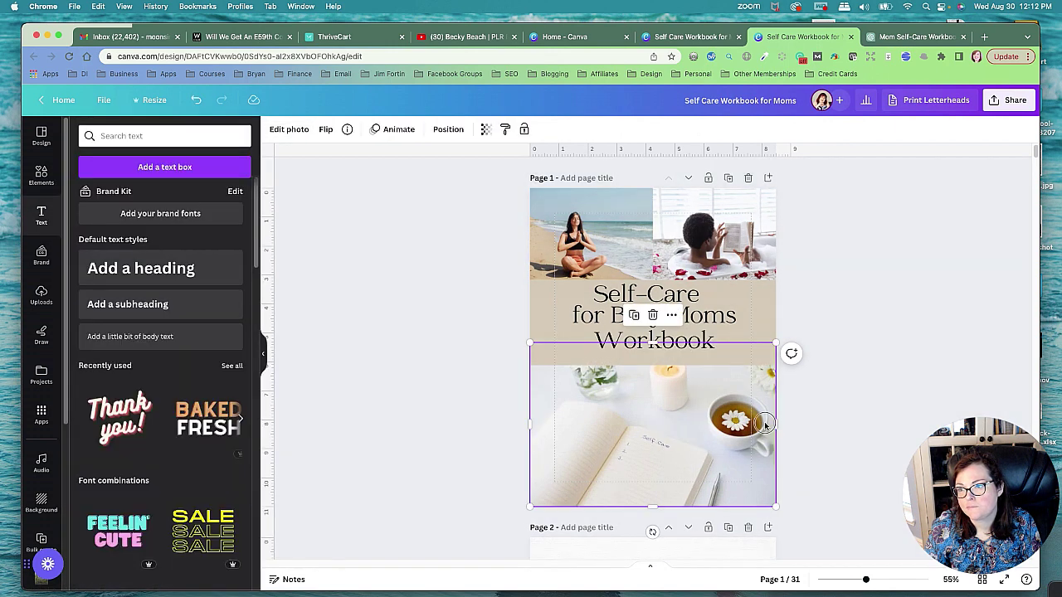
{"action": "left_click_drag", "start_coordinate": [764, 421], "coordinate": [763, 415]}
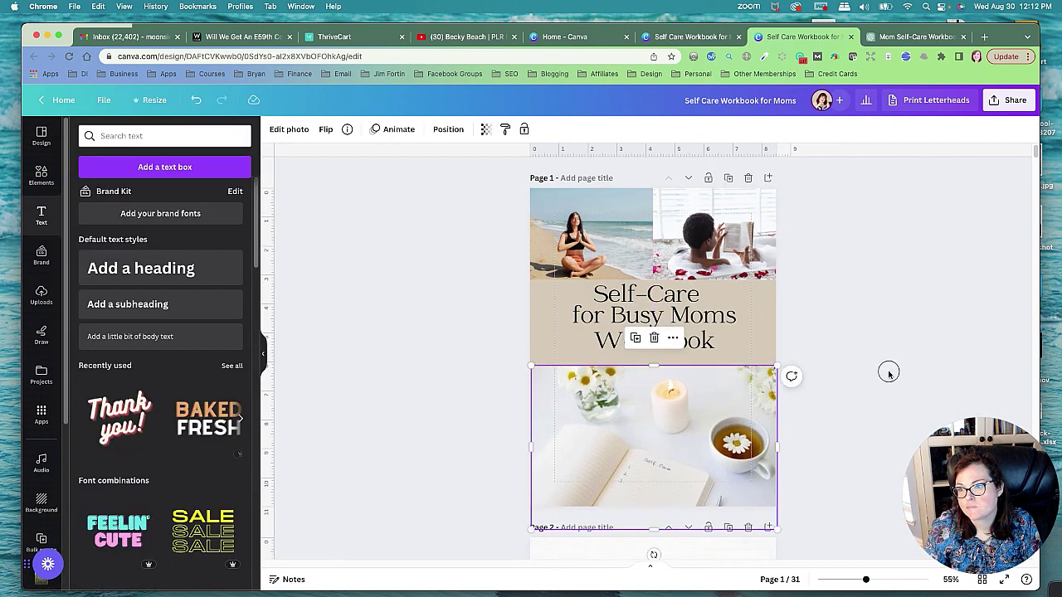
{"action": "left_click", "coordinate": [889, 372]}
{"action": "left_click_drag", "start_coordinate": [704, 349], "coordinate": [695, 324]}
Select the Self-Care, for Busy Moms and Workbook title lines and recolour them brown.
{"action": "left_click", "coordinate": [846, 374]}
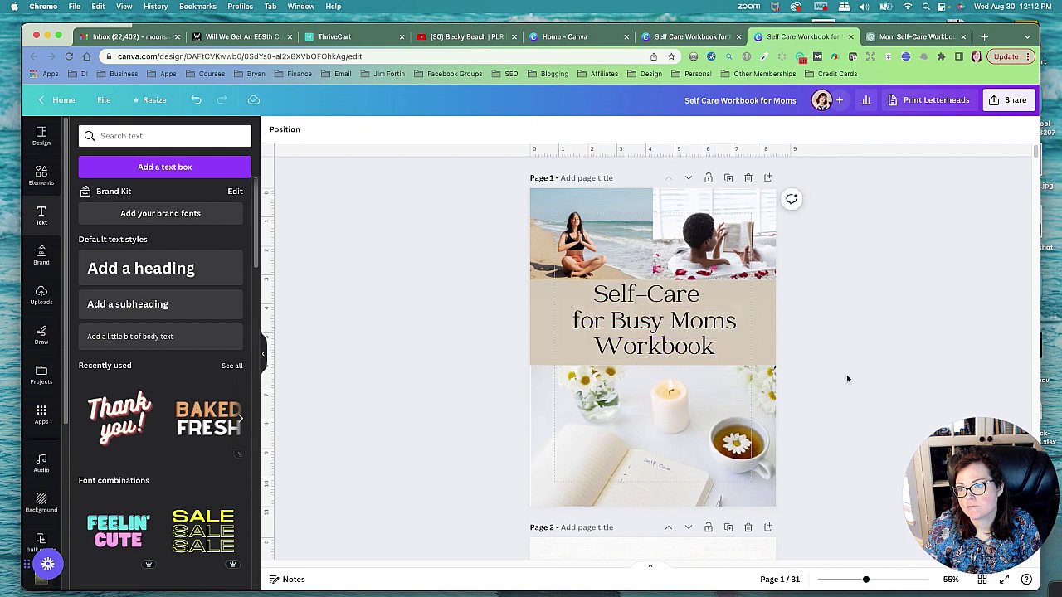
{"action": "left_click", "coordinate": [685, 353]}
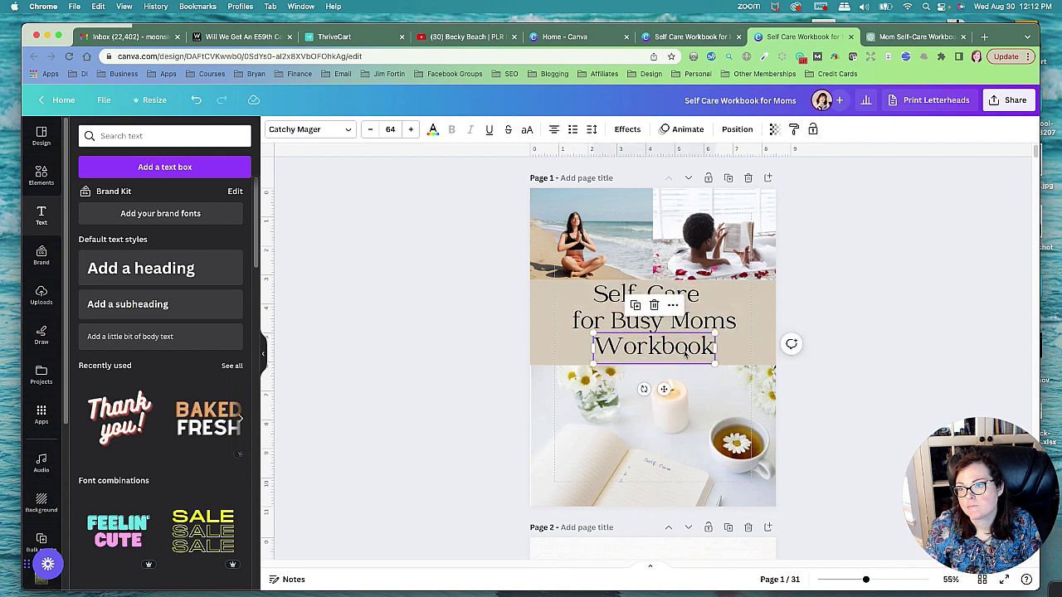
{"action": "left_click", "coordinate": [691, 297]}
{"action": "left_click", "coordinate": [457, 305]}
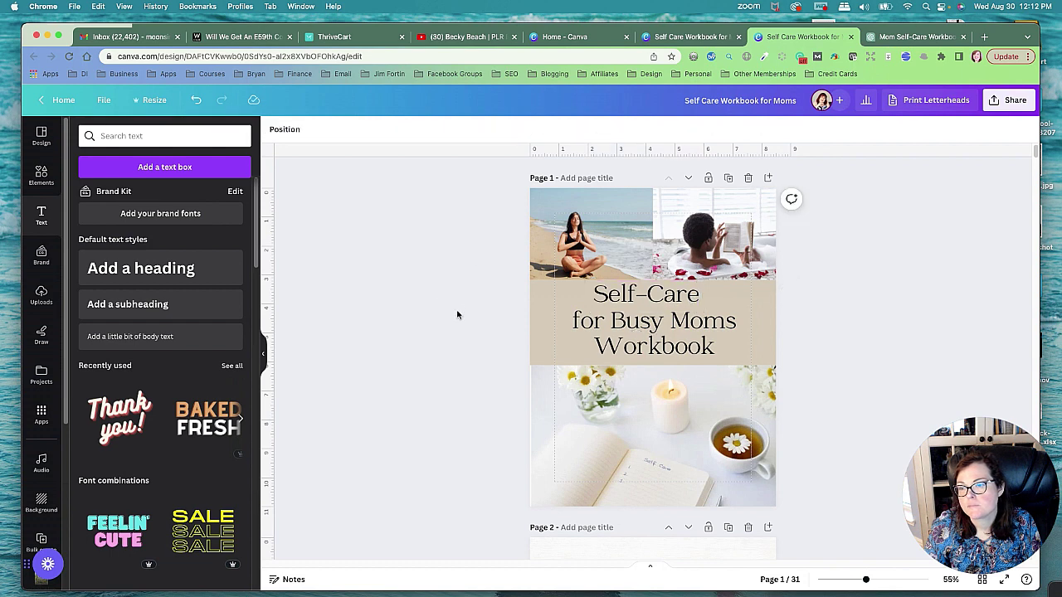
{"action": "left_click", "coordinate": [640, 326]}
{"action": "key", "text": "Escape"}
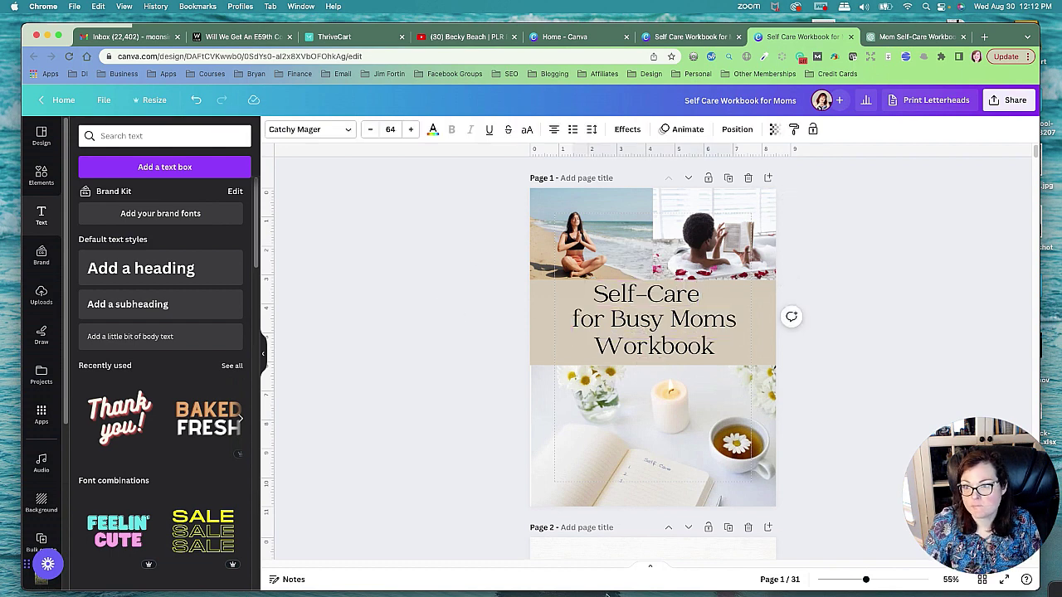
{"action": "left_click", "coordinate": [620, 355]}
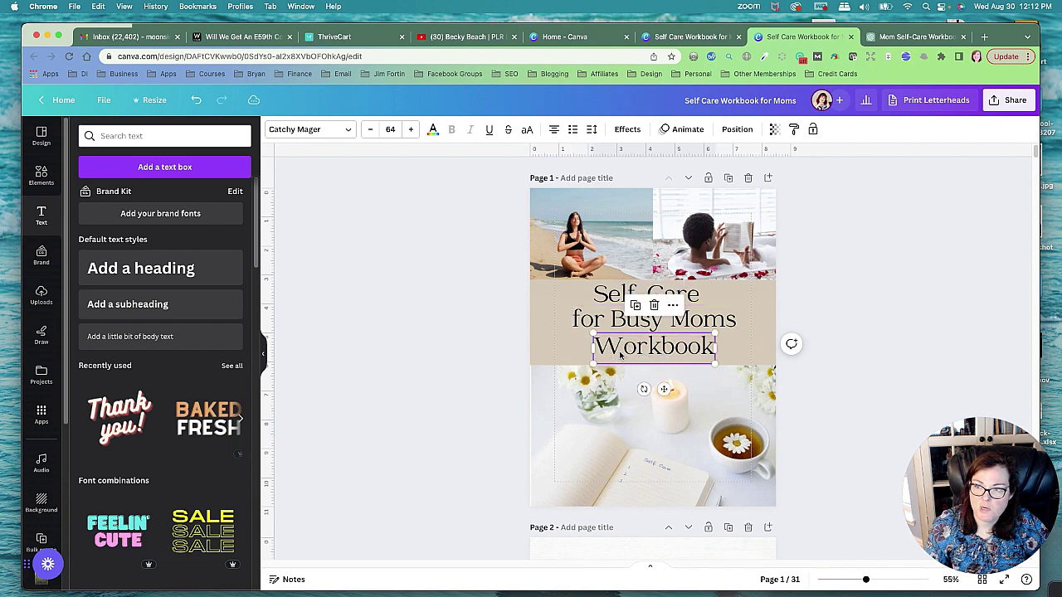
{"action": "left_click", "coordinate": [597, 322], "text": "shift"}
{"action": "left_click", "coordinate": [609, 297], "text": "shift"}
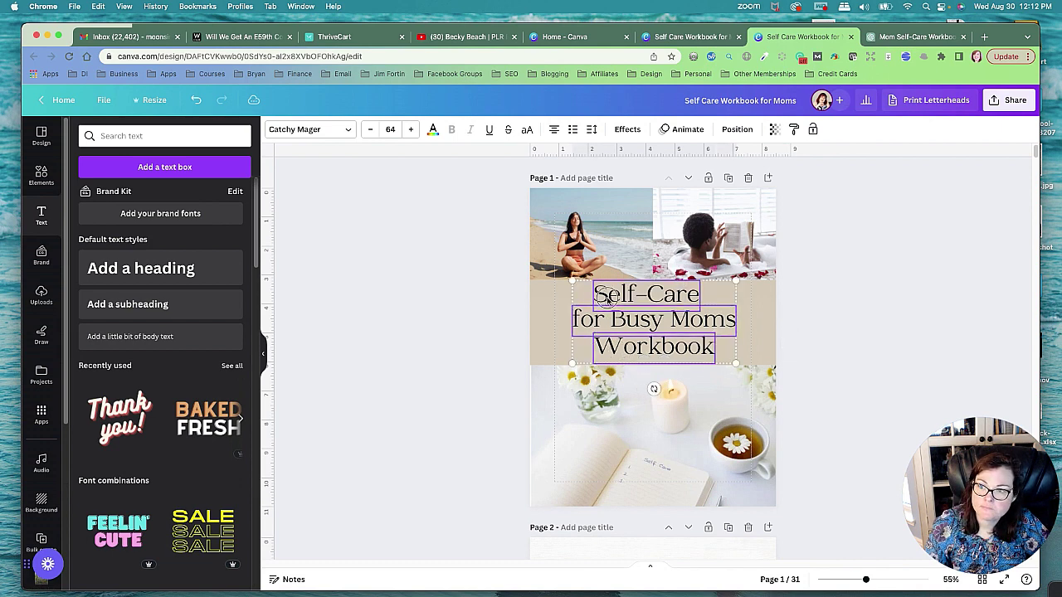
{"action": "left_click", "coordinate": [433, 130]}
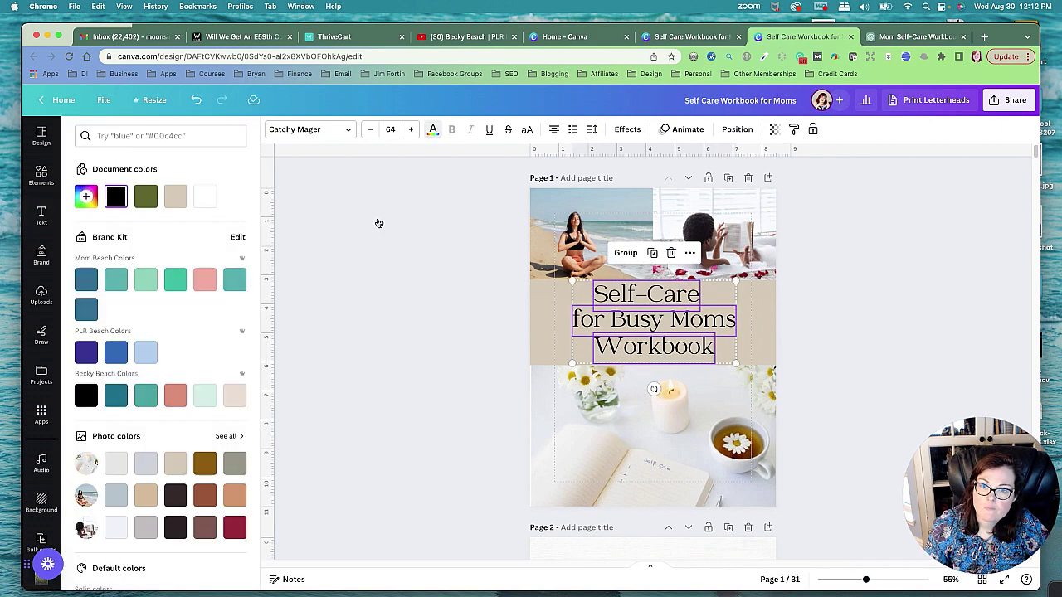
{"action": "left_click", "coordinate": [205, 495]}
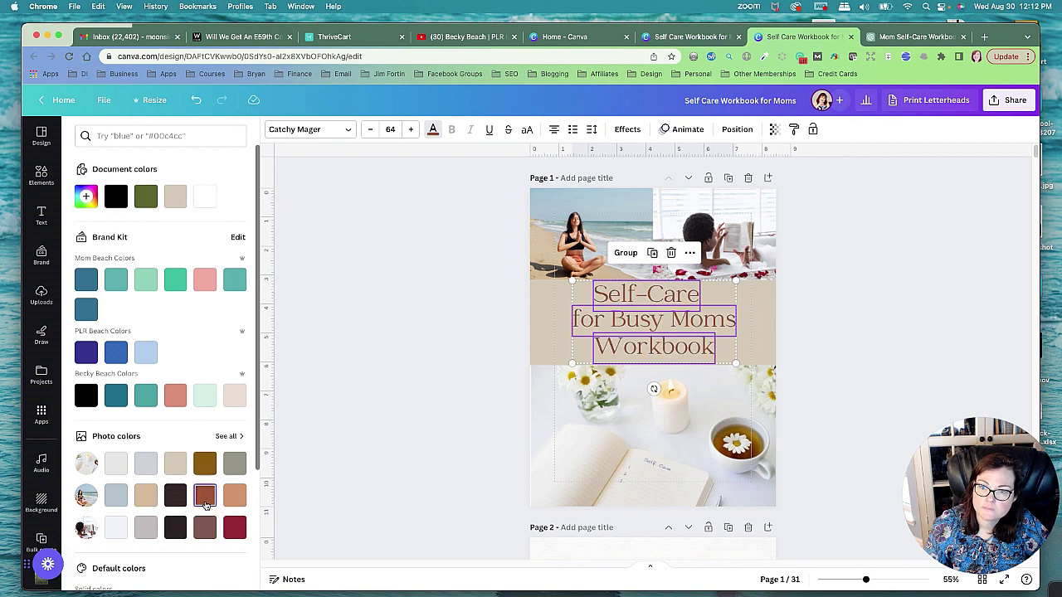
{"action": "left_click", "coordinate": [405, 366]}
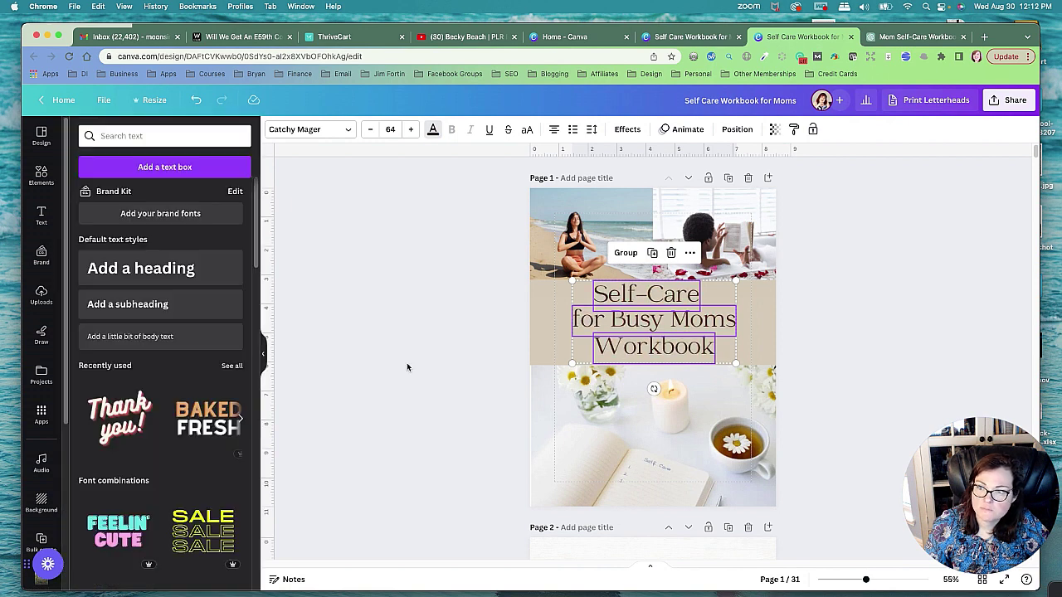
Give the beige title rectangle a solid brown border.
{"action": "left_click", "coordinate": [541, 331]}
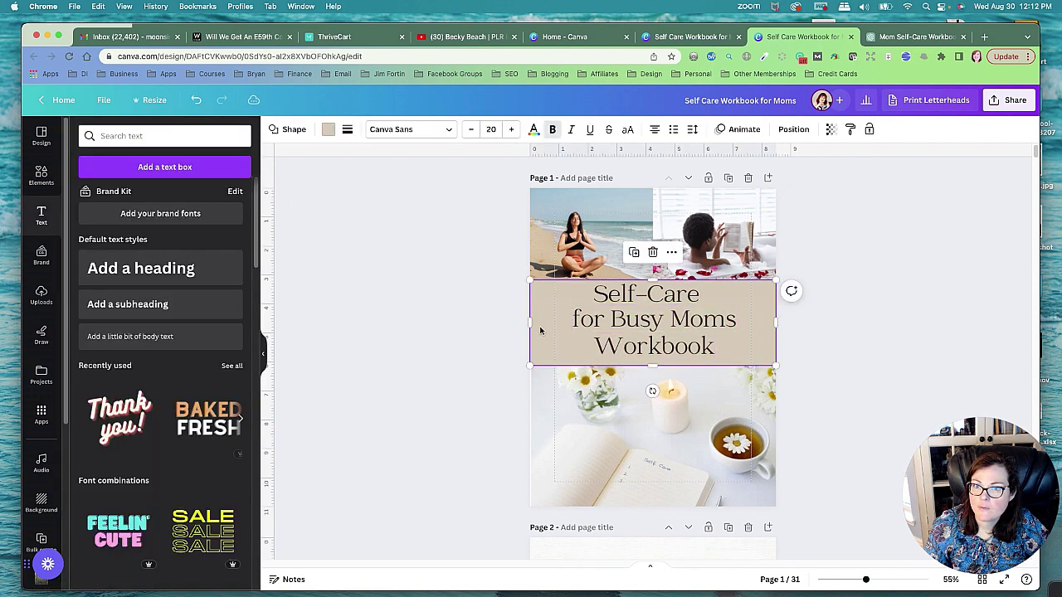
{"action": "left_click", "coordinate": [347, 130]}
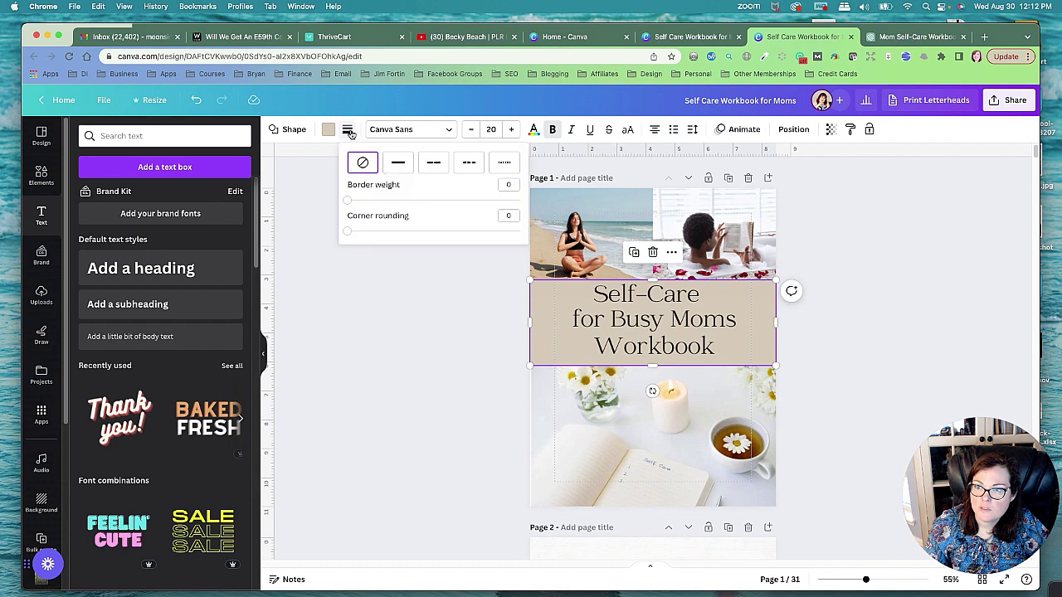
{"action": "left_click", "coordinate": [398, 164]}
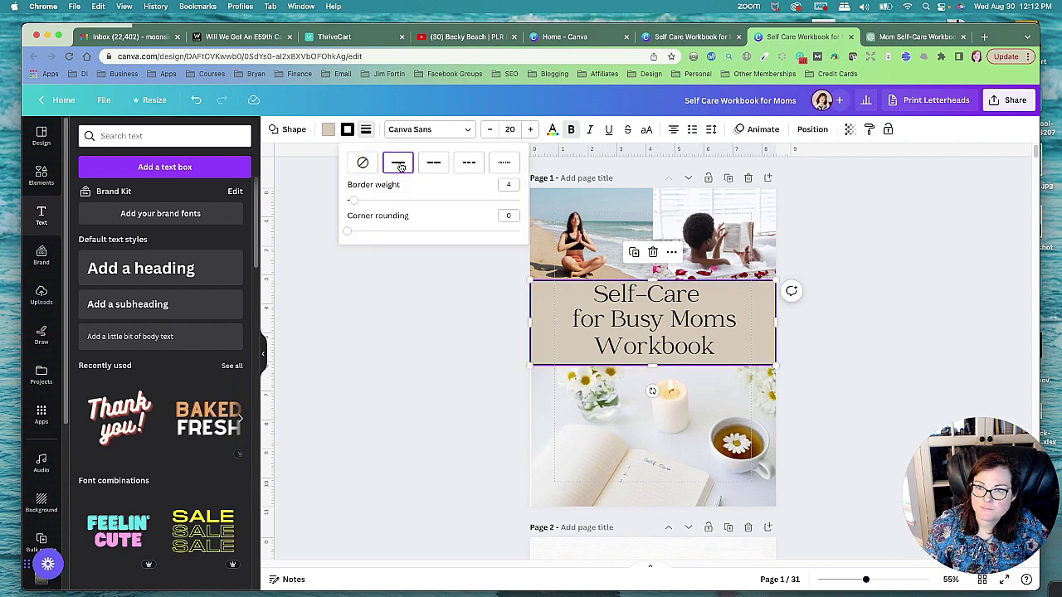
{"action": "left_click", "coordinate": [346, 131]}
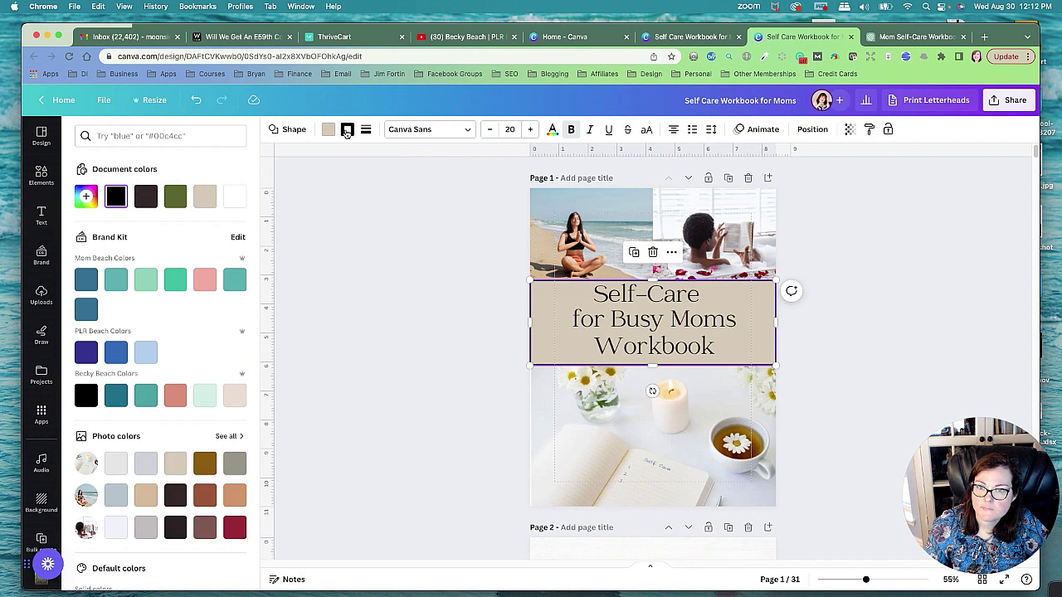
{"action": "left_click", "coordinate": [205, 496]}
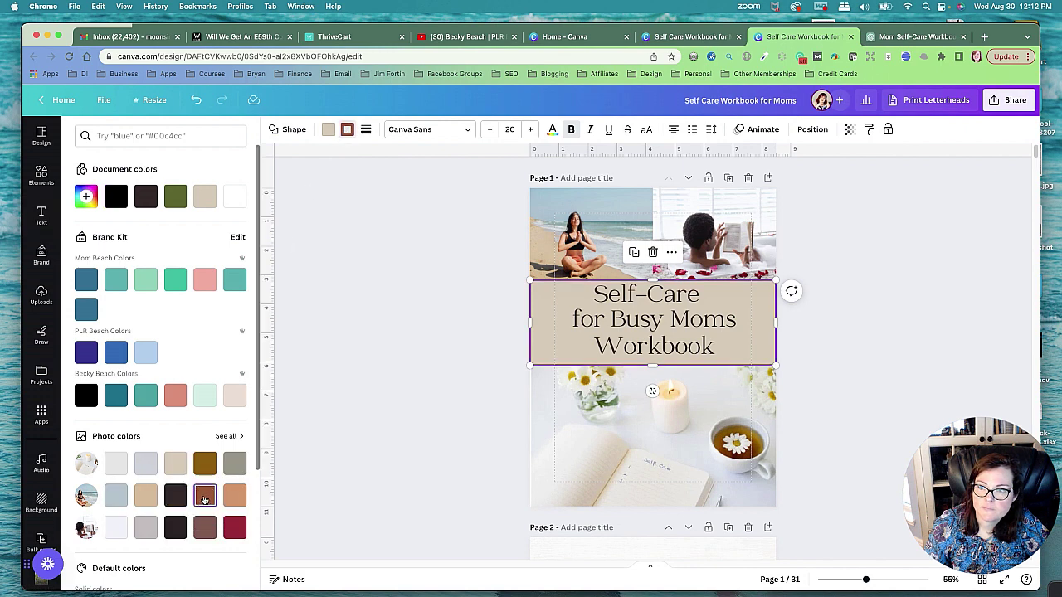
{"action": "left_click", "coordinate": [434, 372]}
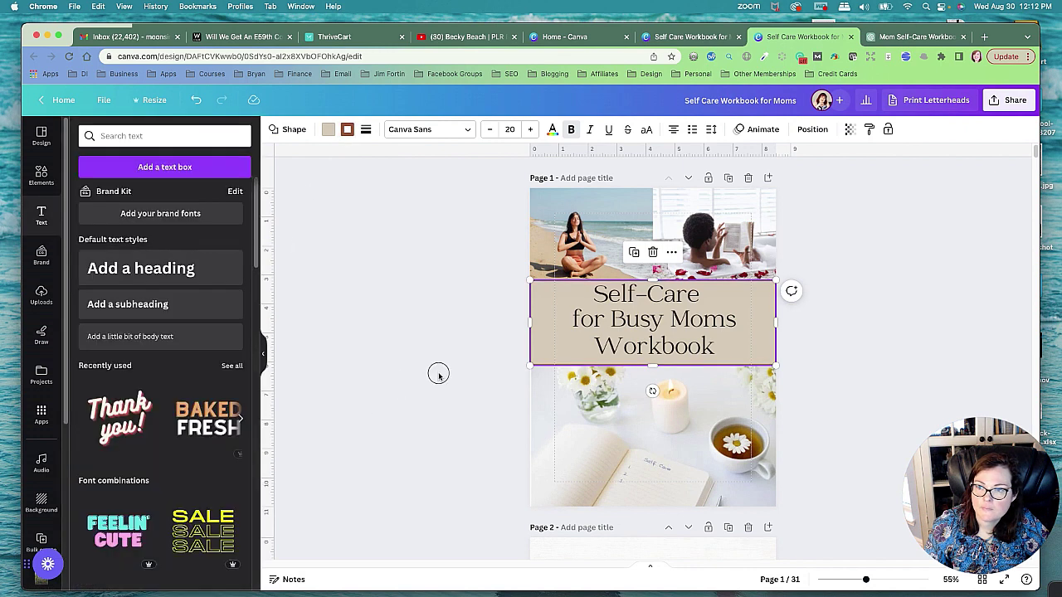
Stretch the beige rectangle slightly wider on both the left and right edges.
{"action": "left_click", "coordinate": [535, 338]}
{"action": "left_click_drag", "start_coordinate": [528, 322], "coordinate": [516, 323]}
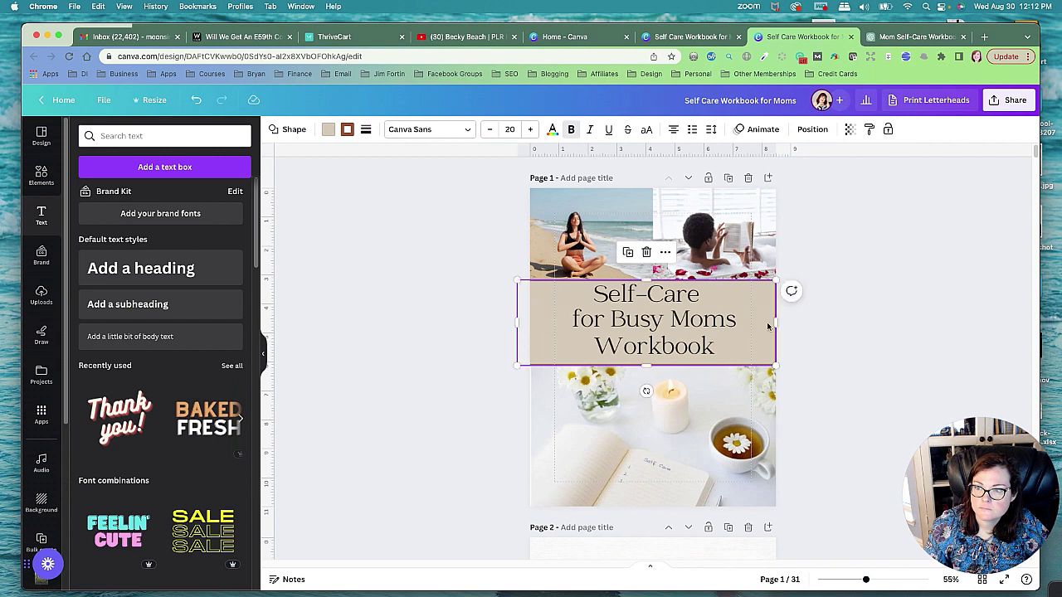
{"action": "left_click_drag", "start_coordinate": [778, 321], "coordinate": [788, 320]}
{"action": "left_click", "coordinate": [855, 304]}
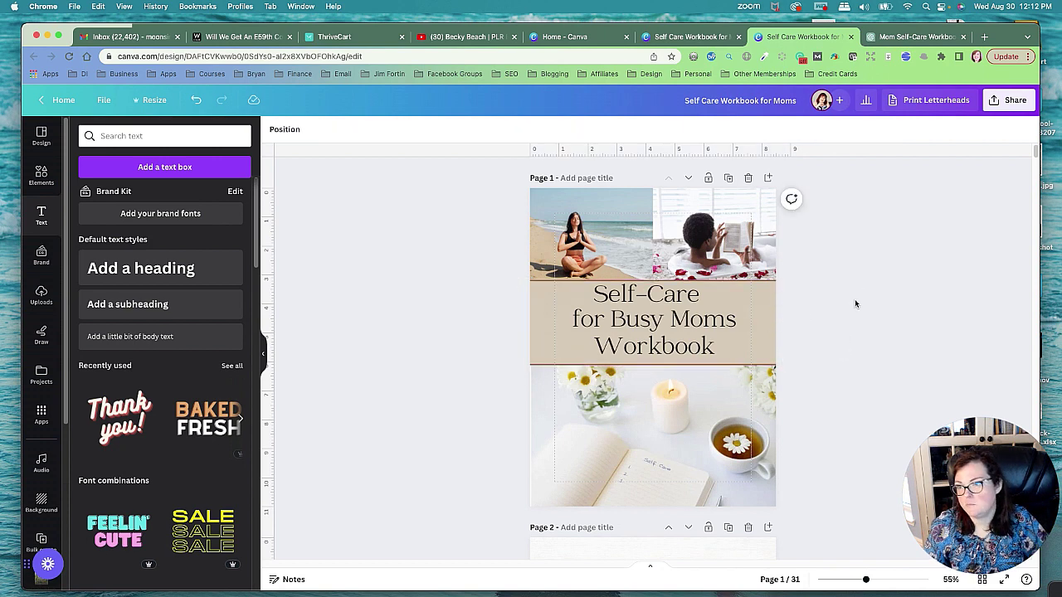
Thicken the rectangle's border to weight 11.
{"action": "left_click", "coordinate": [778, 317]}
{"action": "left_click", "coordinate": [367, 133]}
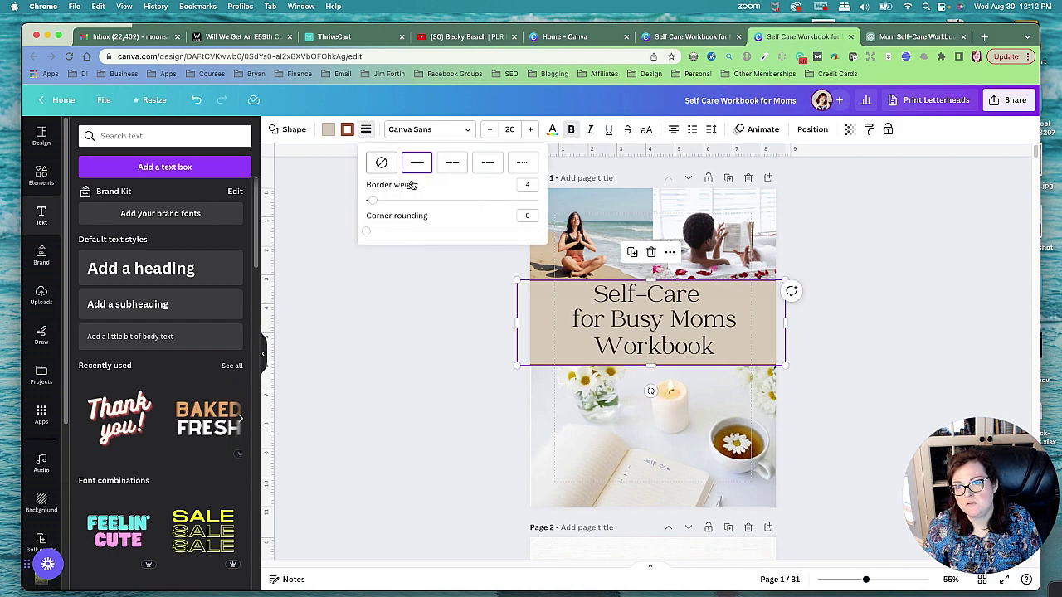
{"action": "left_click_drag", "start_coordinate": [377, 200], "coordinate": [384, 200]}
{"action": "left_click", "coordinate": [408, 358]}
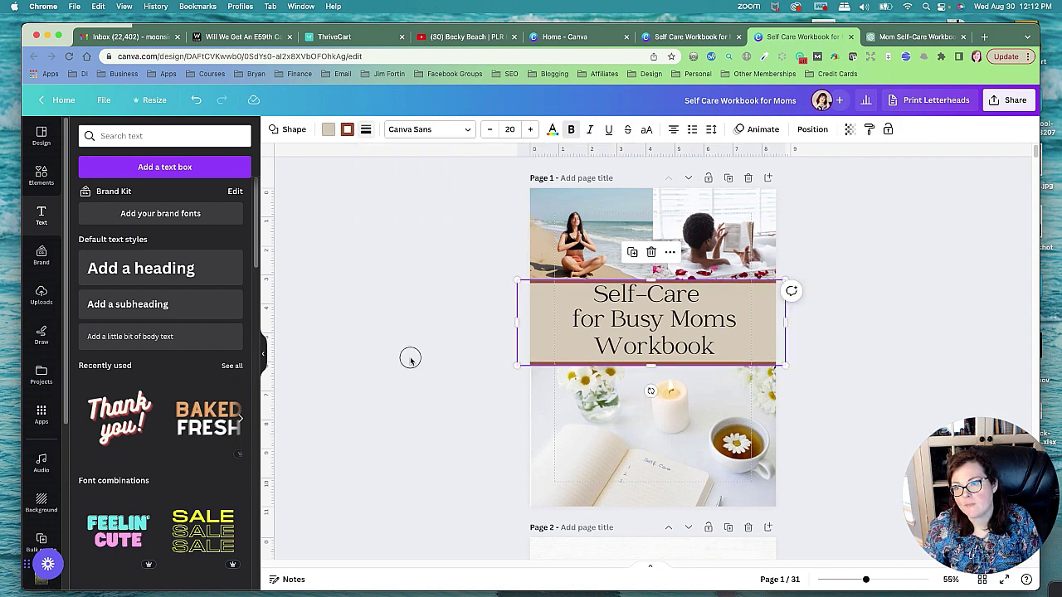
Move the three title lines together slightly lower in the band.
{"action": "left_click", "coordinate": [663, 355]}
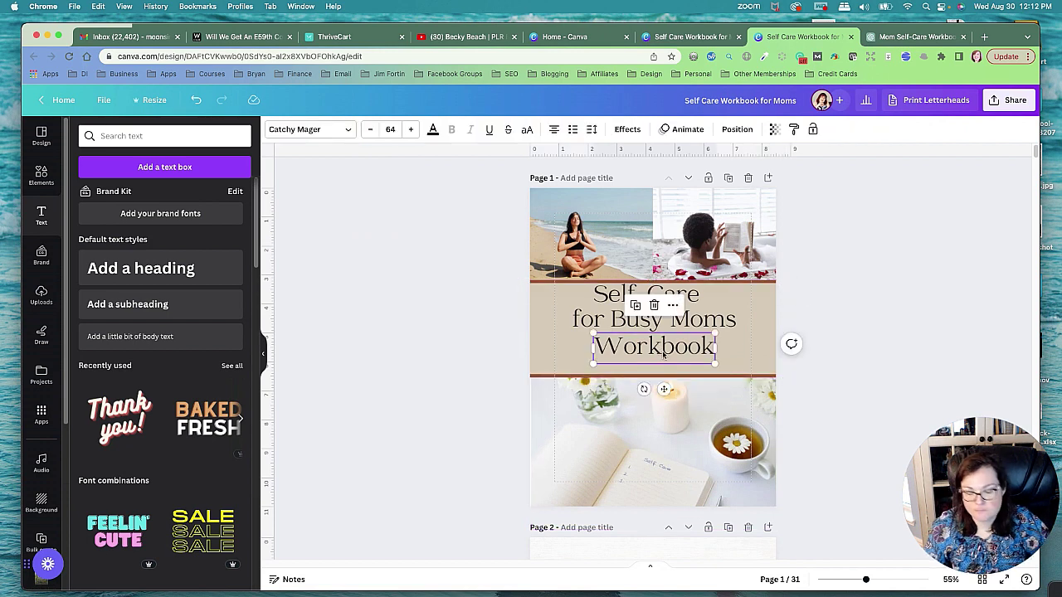
{"action": "left_click", "coordinate": [712, 323]}
{"action": "left_click_drag", "start_coordinate": [655, 295], "coordinate": [659, 302]}
{"action": "left_click", "coordinate": [899, 305]}
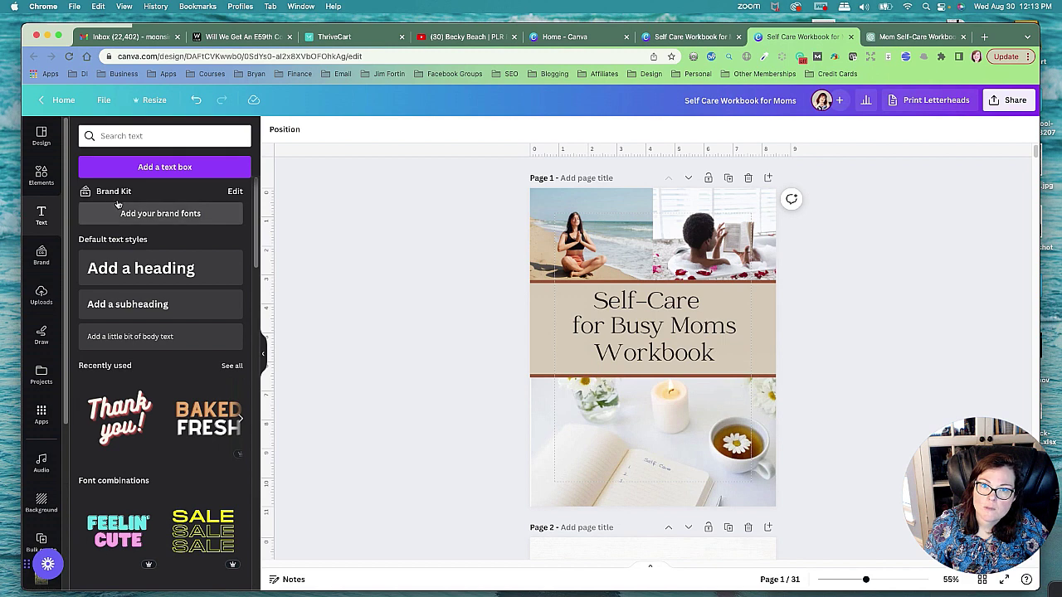
Search photos for 'flower' and place the white daisy photo centred over the title band.
{"action": "left_click", "coordinate": [40, 172]}
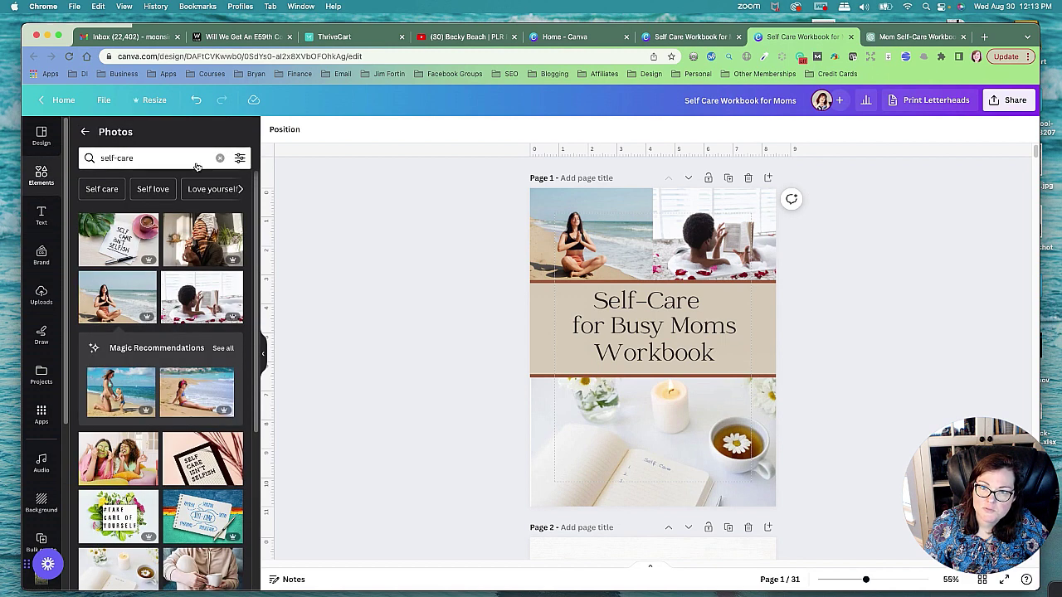
{"action": "left_click", "coordinate": [220, 158]}
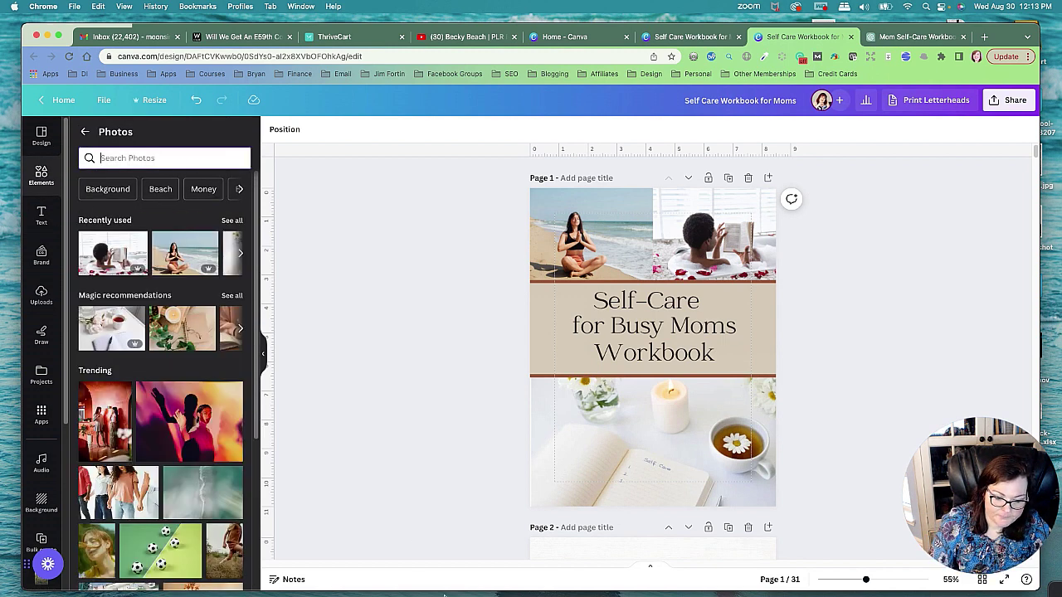
{"action": "type", "text": "flower"}
{"action": "key", "text": "Return"}
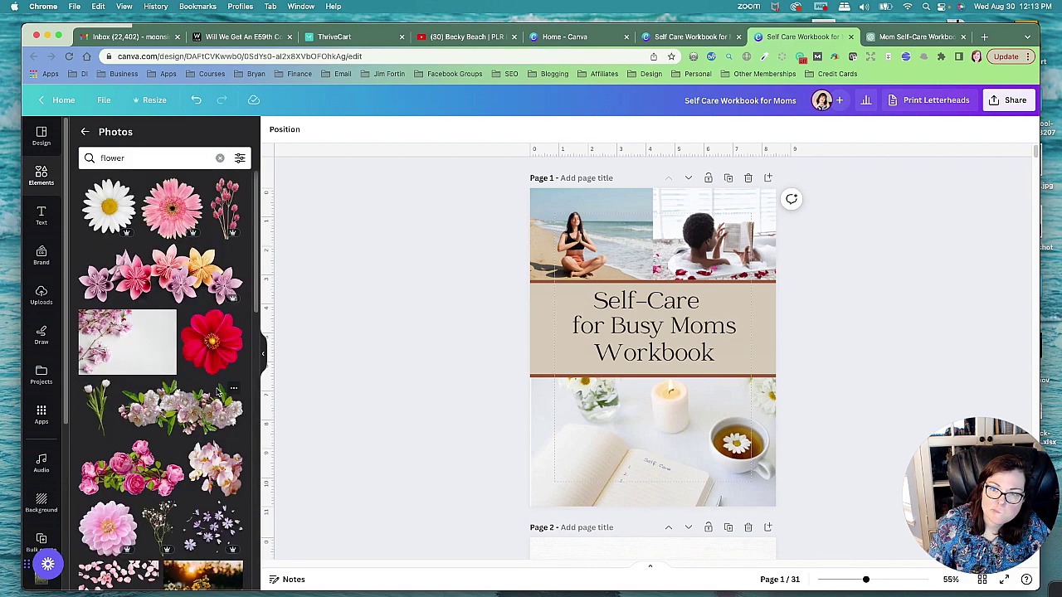
{"action": "scroll", "coordinate": [219, 391], "scroll_direction": "down", "scroll_amount": 5}
{"action": "scroll", "coordinate": [225, 407], "scroll_direction": "up", "scroll_amount": 5}
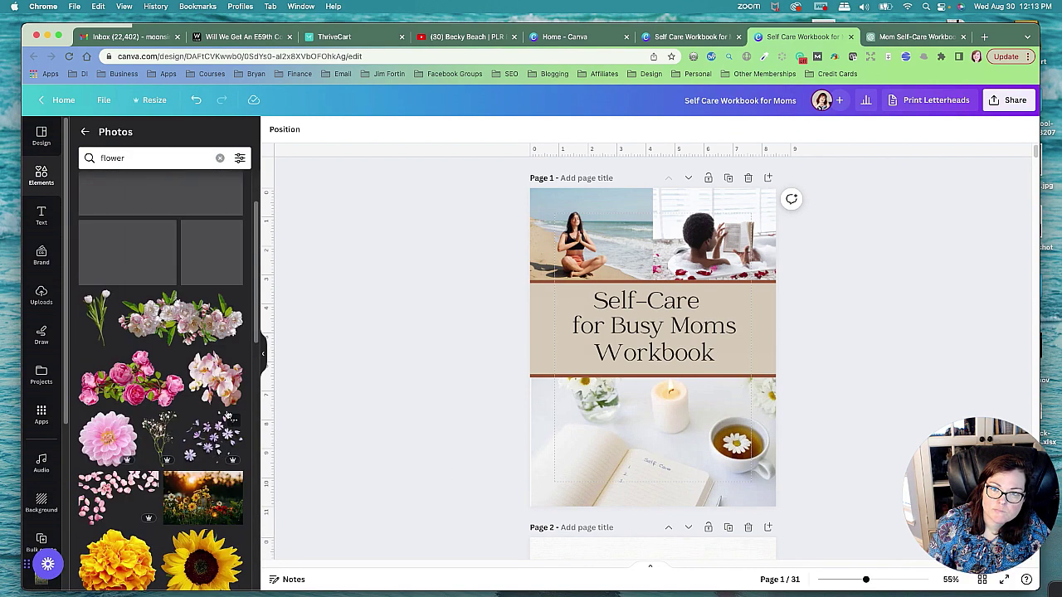
{"action": "left_click", "coordinate": [118, 220]}
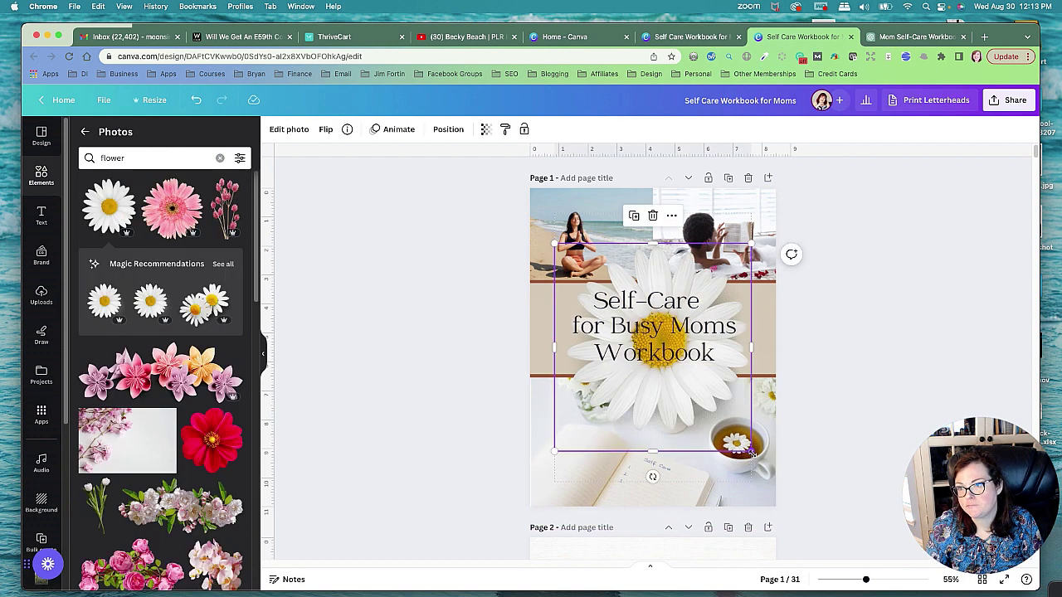
{"action": "mouse_move", "coordinate": [684, 403]}
{"action": "left_mouse_down"}
{"action": "mouse_move", "coordinate": [663, 398]}
{"action": "mouse_move", "coordinate": [679, 396]}
{"action": "left_mouse_up"}
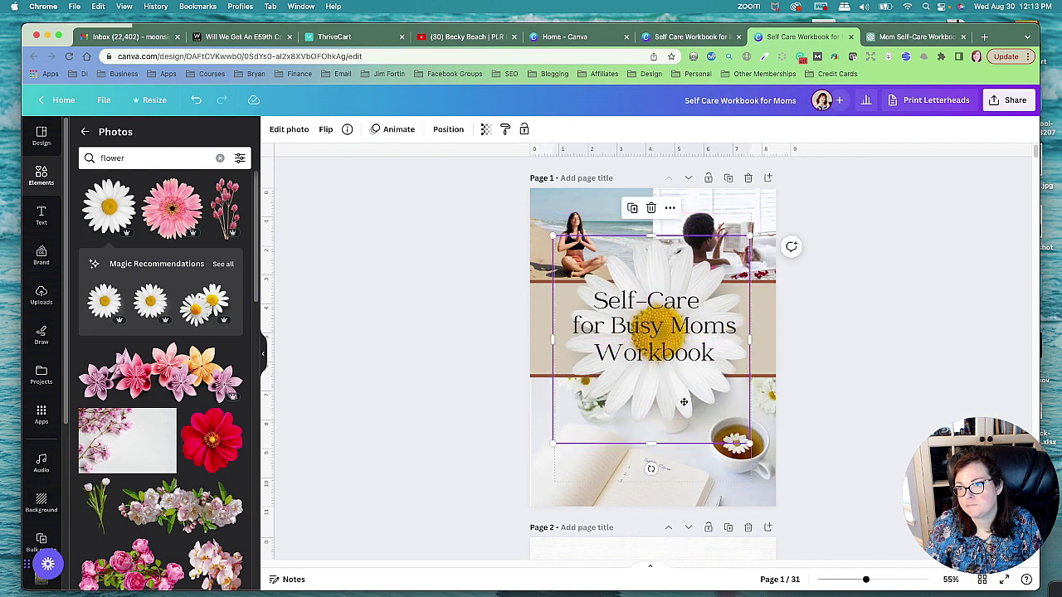
Lower the daisy photo's transparency to about 27.
{"action": "left_click", "coordinate": [486, 130]}
{"action": "left_click_drag", "start_coordinate": [488, 176], "coordinate": [410, 178]}
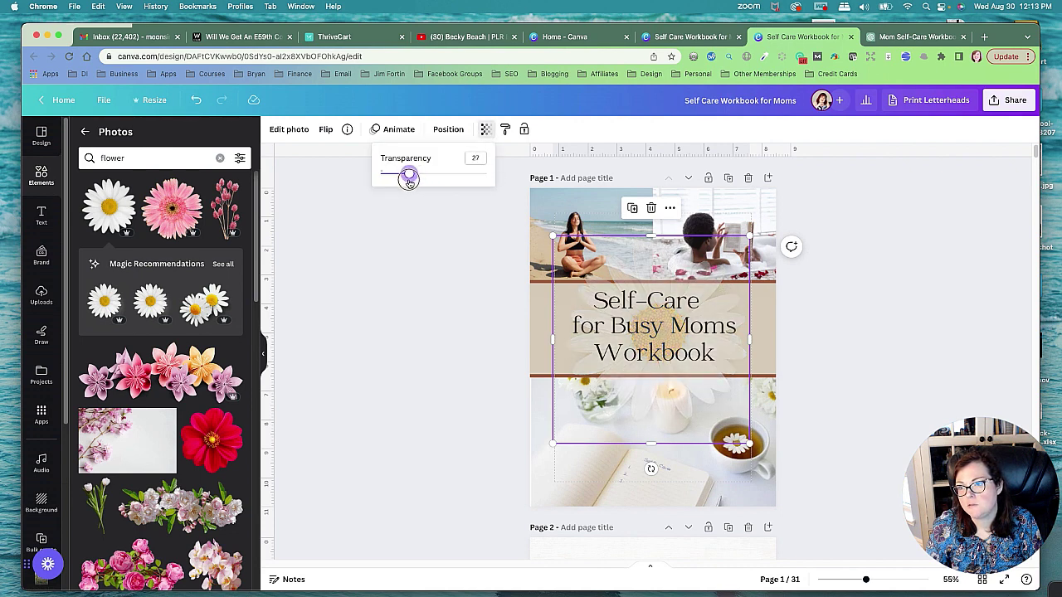
{"action": "left_click", "coordinate": [403, 254]}
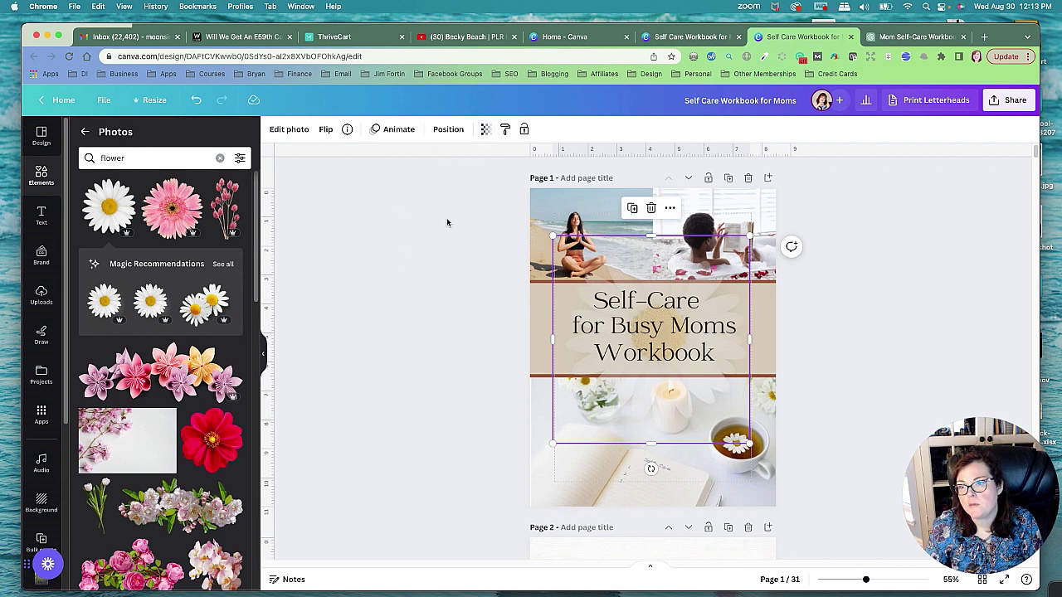
Rearrange the daisy photo's layer order, ending with it at the front.
{"action": "left_click", "coordinate": [448, 131]}
{"action": "left_click", "coordinate": [183, 180]}
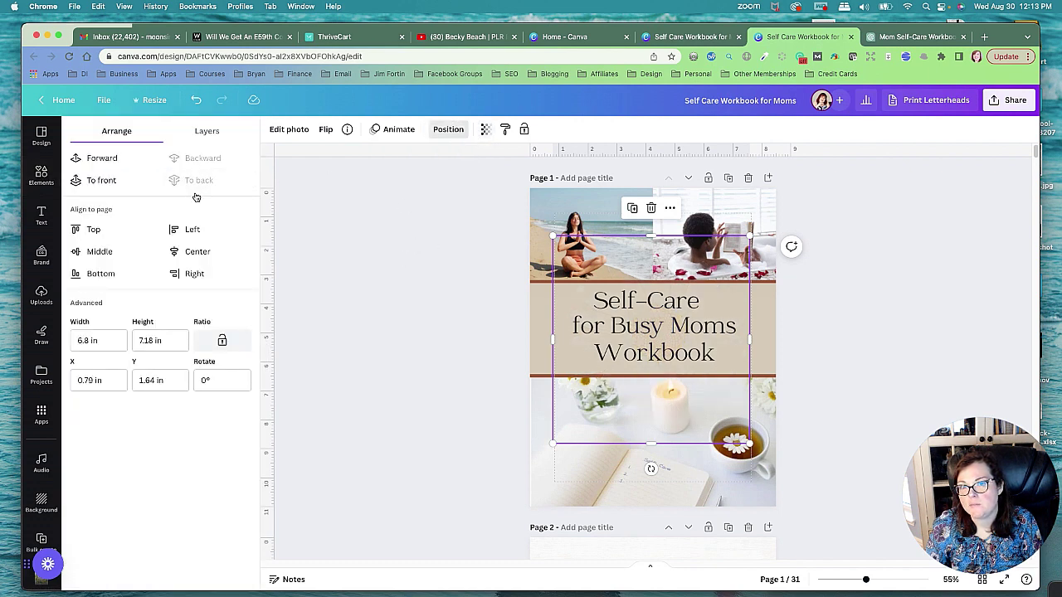
{"action": "left_click", "coordinate": [111, 164]}
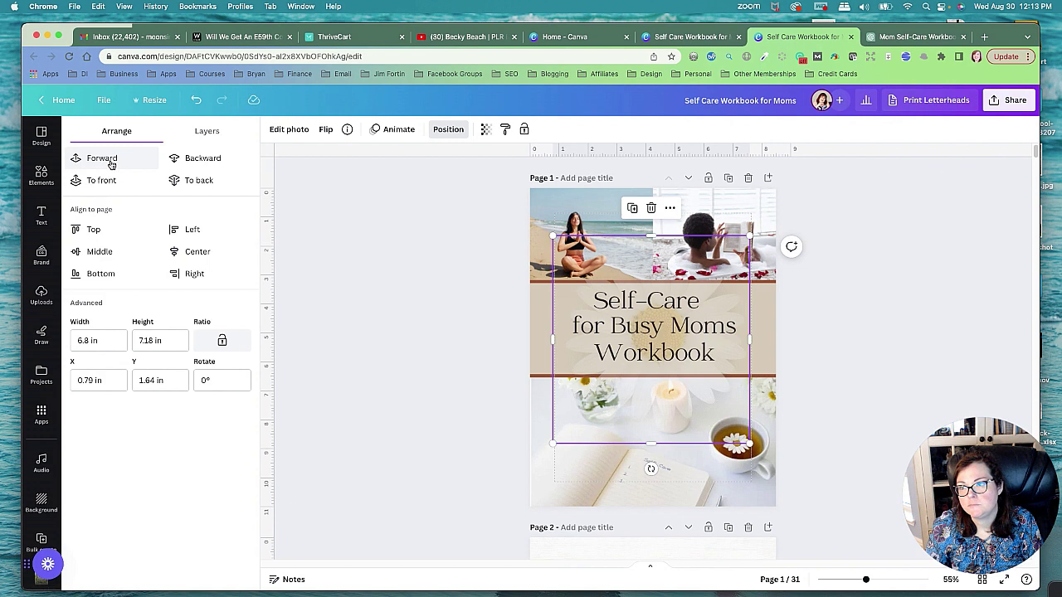
{"action": "left_click", "coordinate": [111, 163]}
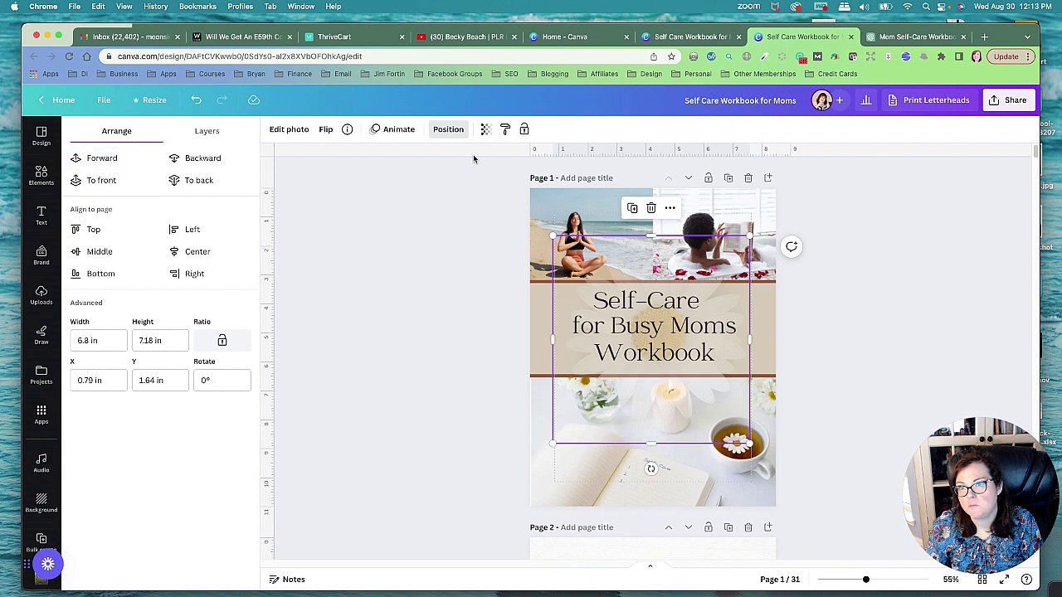
Settle the daisy photo's transparency at 33 and deselect it.
{"action": "left_click", "coordinate": [486, 131]}
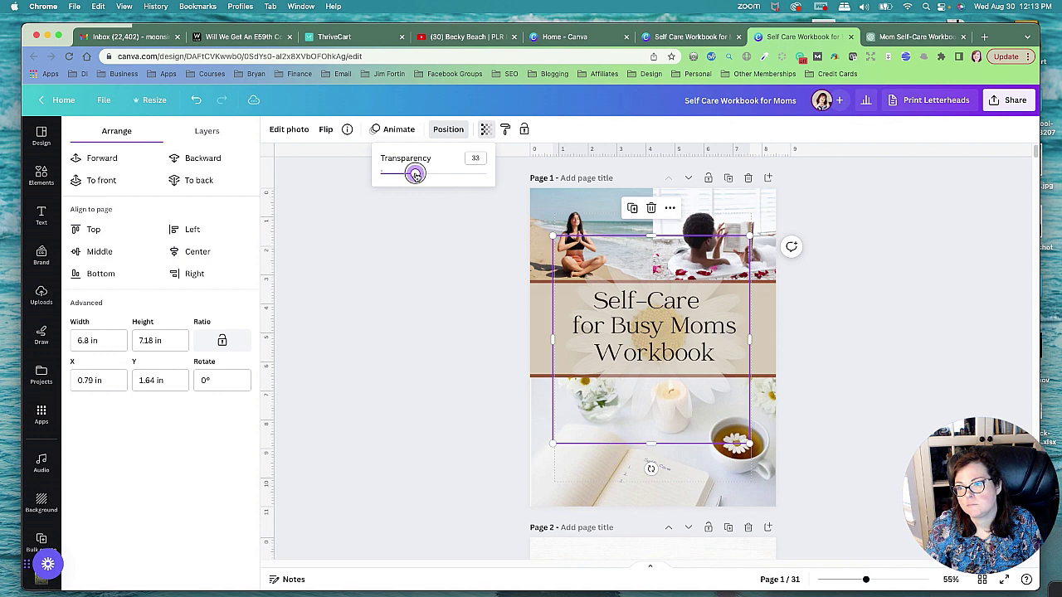
{"action": "left_click", "coordinate": [422, 323]}
{"action": "left_click", "coordinate": [421, 323]}
{"action": "left_click", "coordinate": [422, 324]}
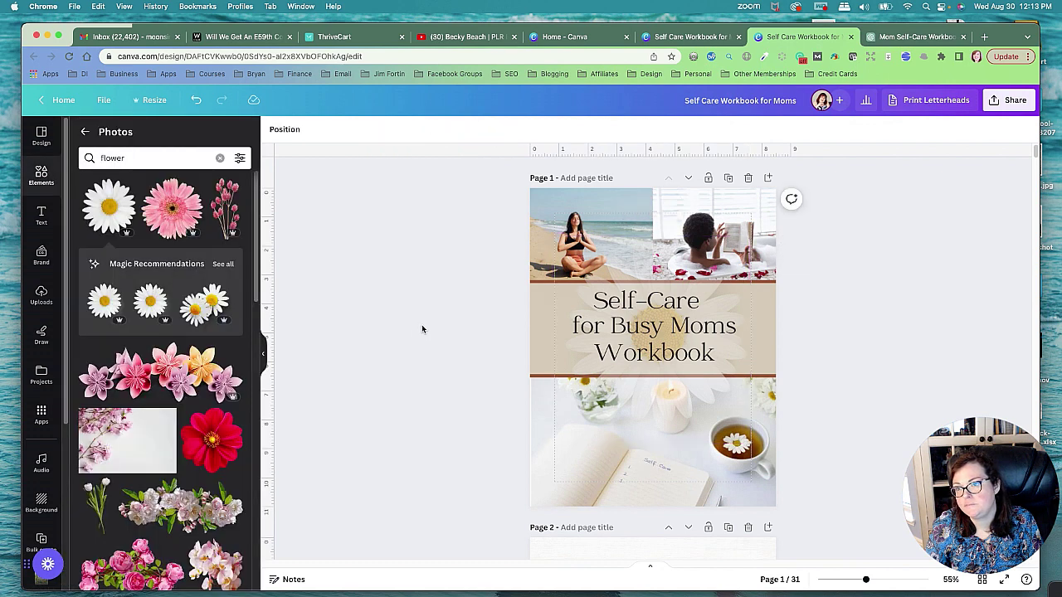
Nudge the for Busy Moms and Workbook lines onto the centre guide.
{"action": "left_click", "coordinate": [643, 302]}
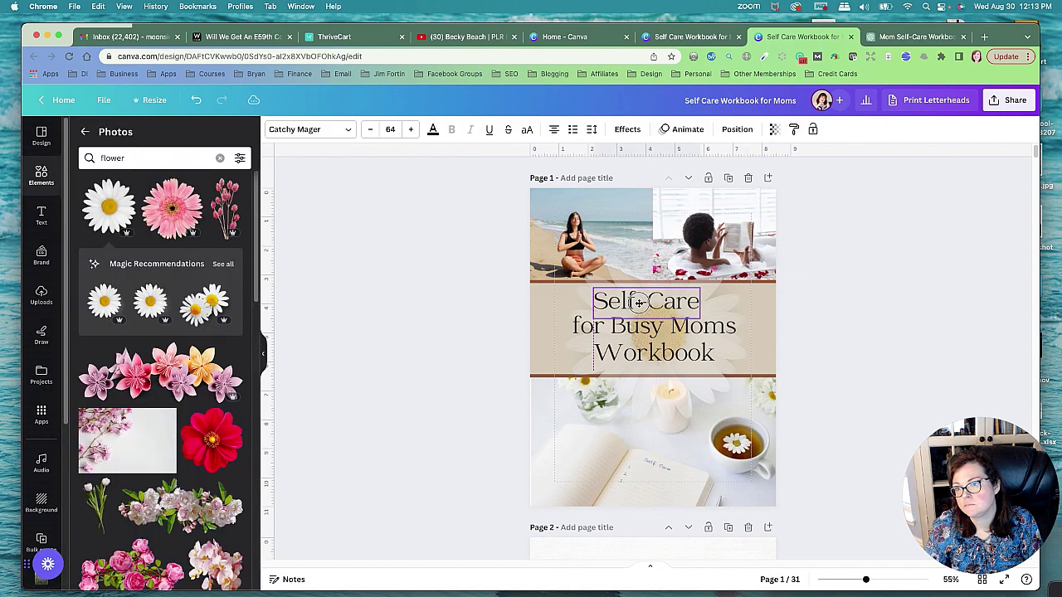
{"action": "left_click_drag", "start_coordinate": [620, 326], "coordinate": [618, 353]}
{"action": "left_click", "coordinate": [620, 353]}
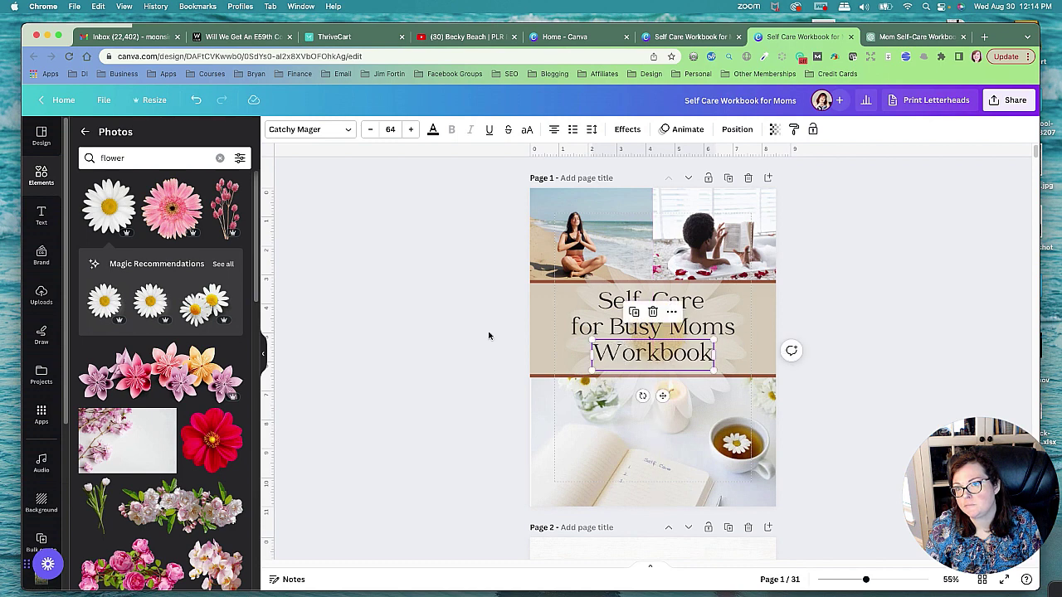
{"action": "left_click", "coordinate": [432, 316]}
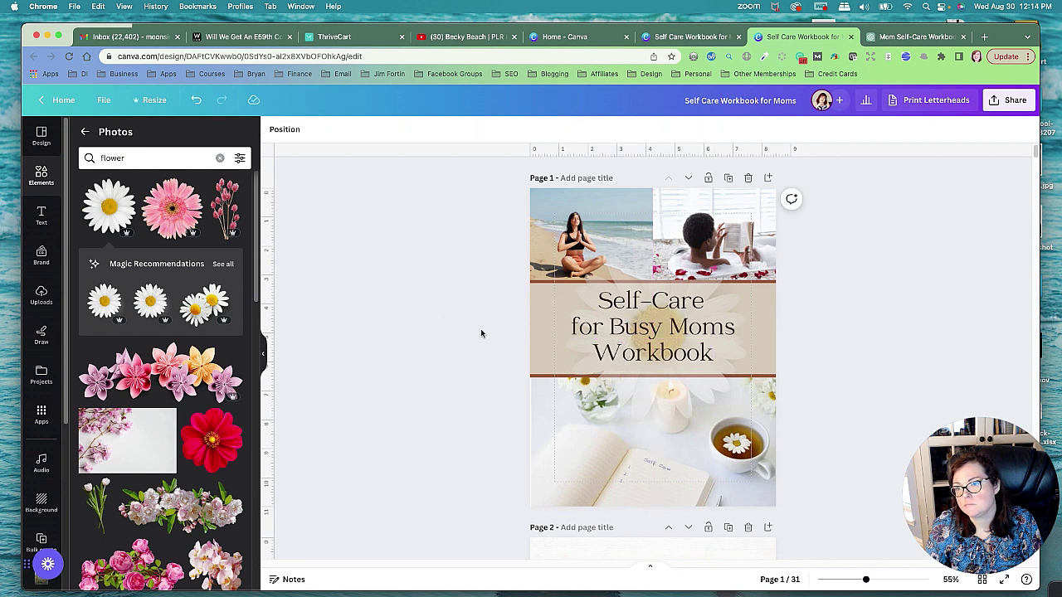
Move all three title lines down slightly together within the band.
{"action": "left_click", "coordinate": [654, 304]}
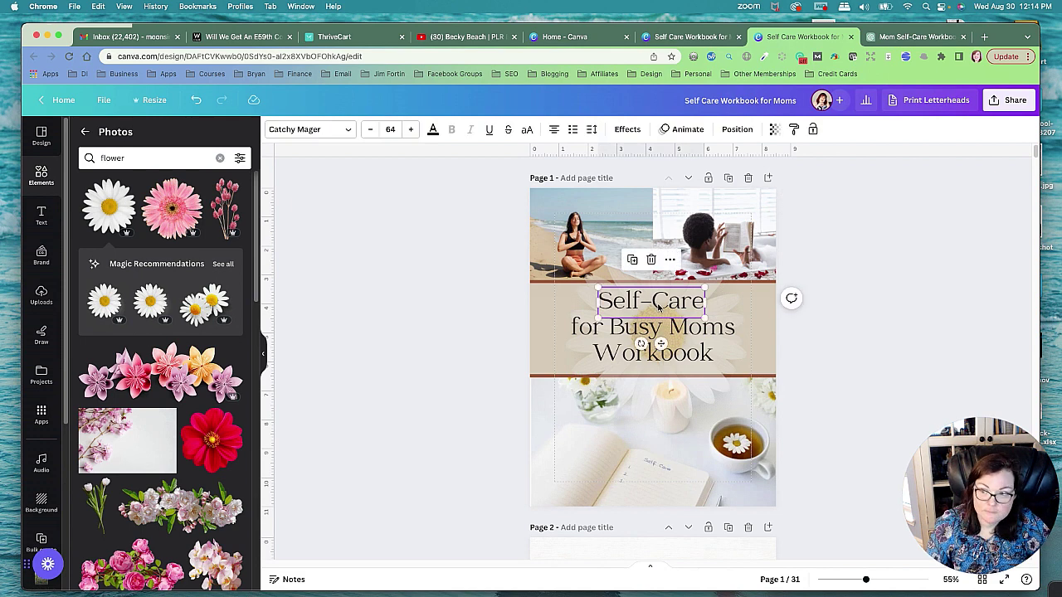
{"action": "left_click", "coordinate": [685, 326], "text": "shift"}
{"action": "left_click", "coordinate": [694, 350], "text": "shift"}
{"action": "left_click_drag", "start_coordinate": [691, 328], "coordinate": [689, 329]}
{"action": "left_click", "coordinate": [923, 317]}
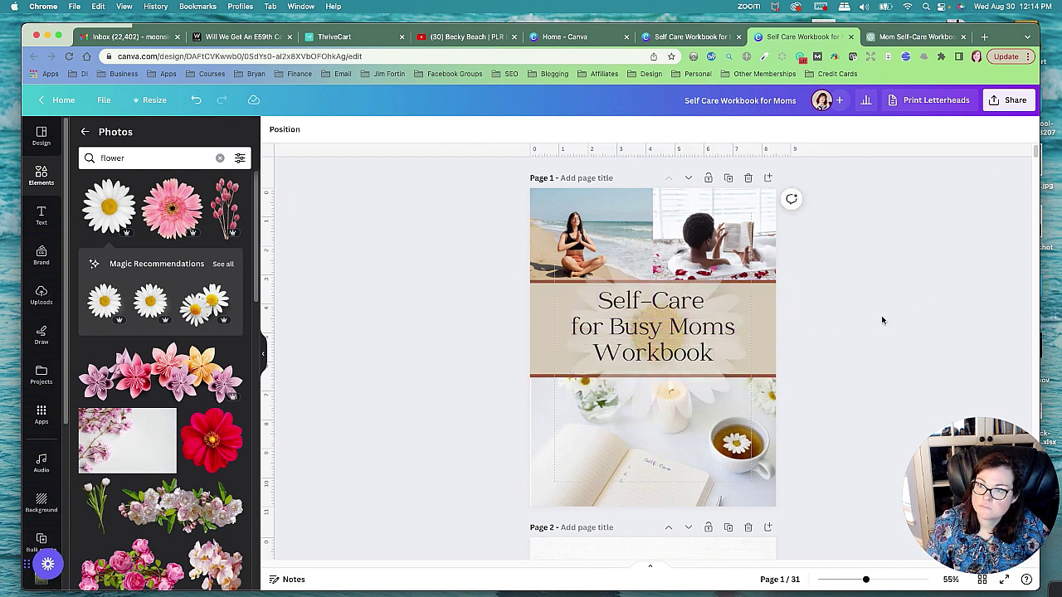
Add a square and flatten it into a brown bar along the cover's bottom edge.
{"action": "left_click", "coordinate": [42, 175]}
{"action": "left_click_drag", "start_coordinate": [96, 313], "coordinate": [580, 497]}
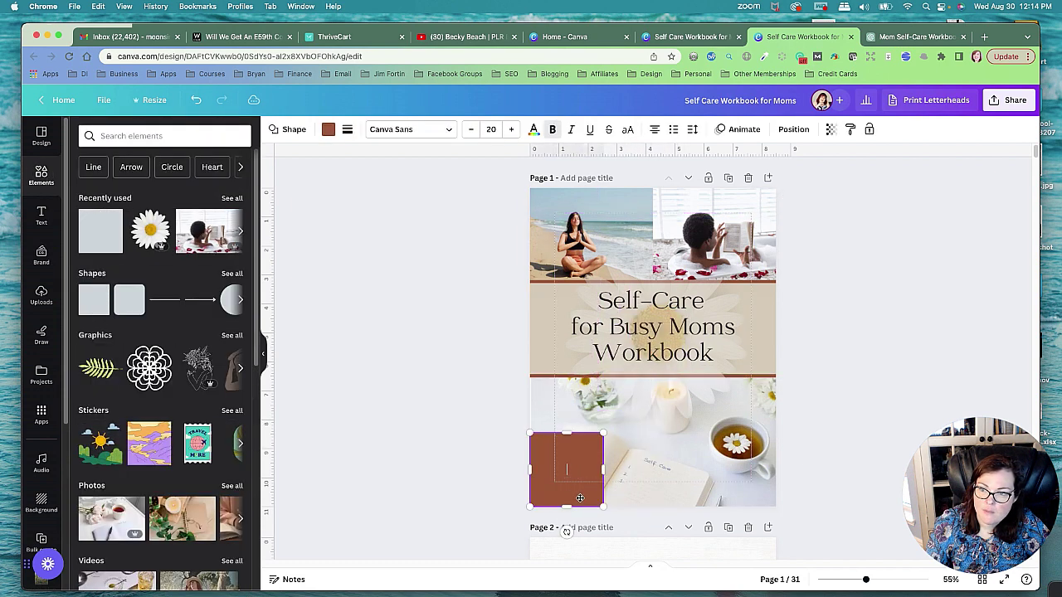
{"action": "left_click_drag", "start_coordinate": [567, 433], "coordinate": [777, 485]}
{"action": "left_click", "coordinate": [829, 419]}
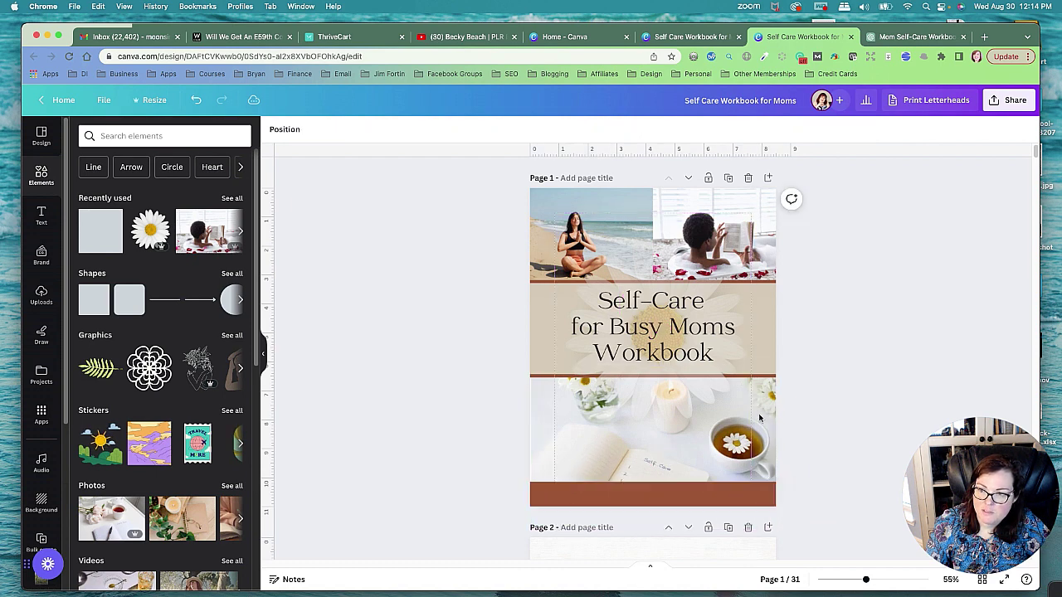
Search Elements and then Uploads for 'logo' to find the brand logo images.
{"action": "left_click", "coordinate": [149, 141]}
{"action": "type", "text": "logo"}
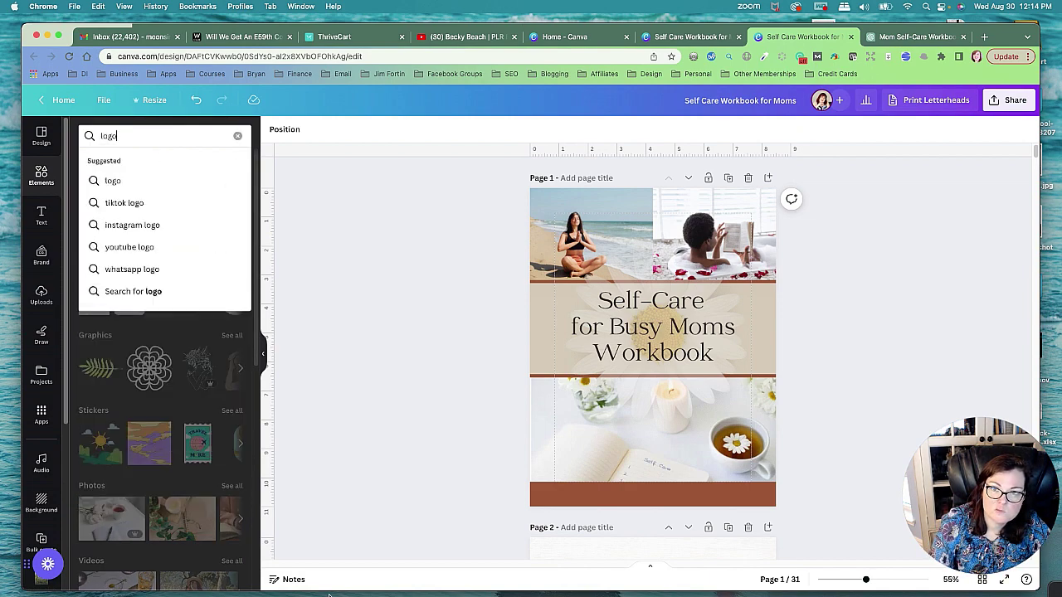
{"action": "key", "text": "Return"}
{"action": "left_click", "coordinate": [41, 294]}
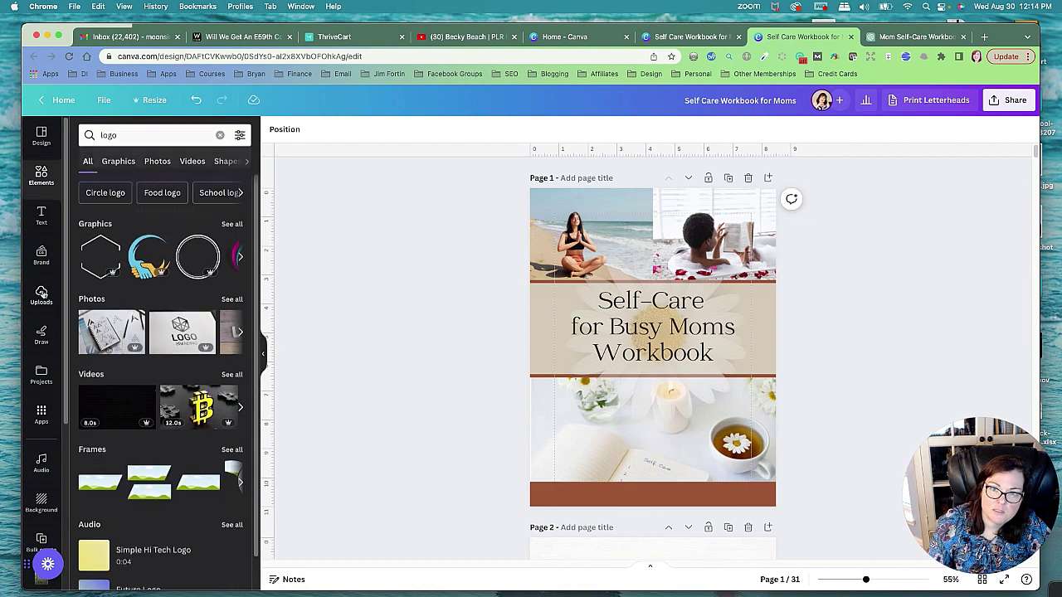
{"action": "left_click", "coordinate": [149, 136]}
{"action": "type", "text": "lo"}
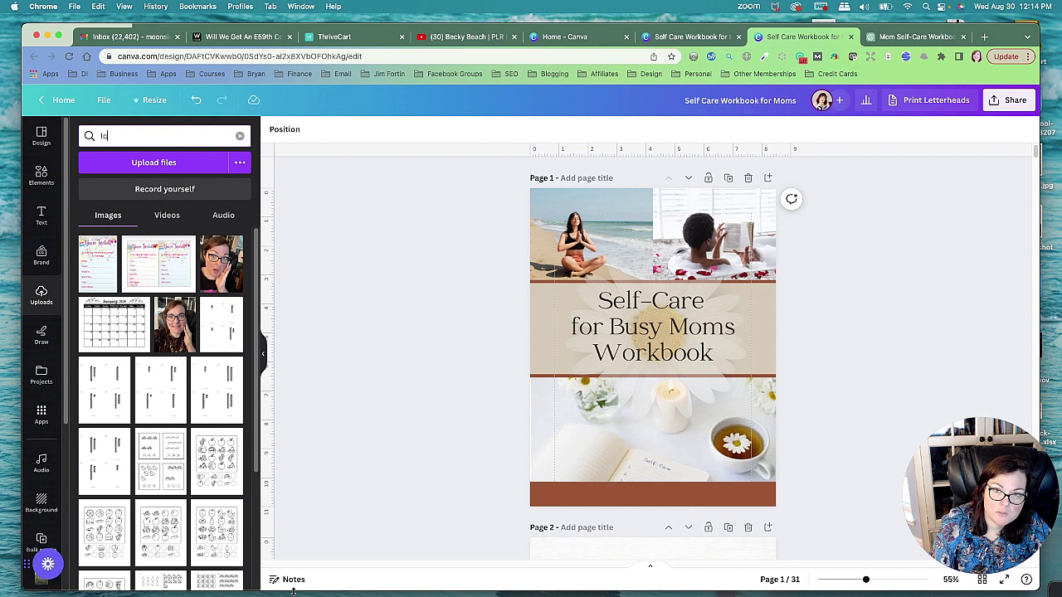
{"action": "type", "text": "go"}
{"action": "key", "text": "Return"}
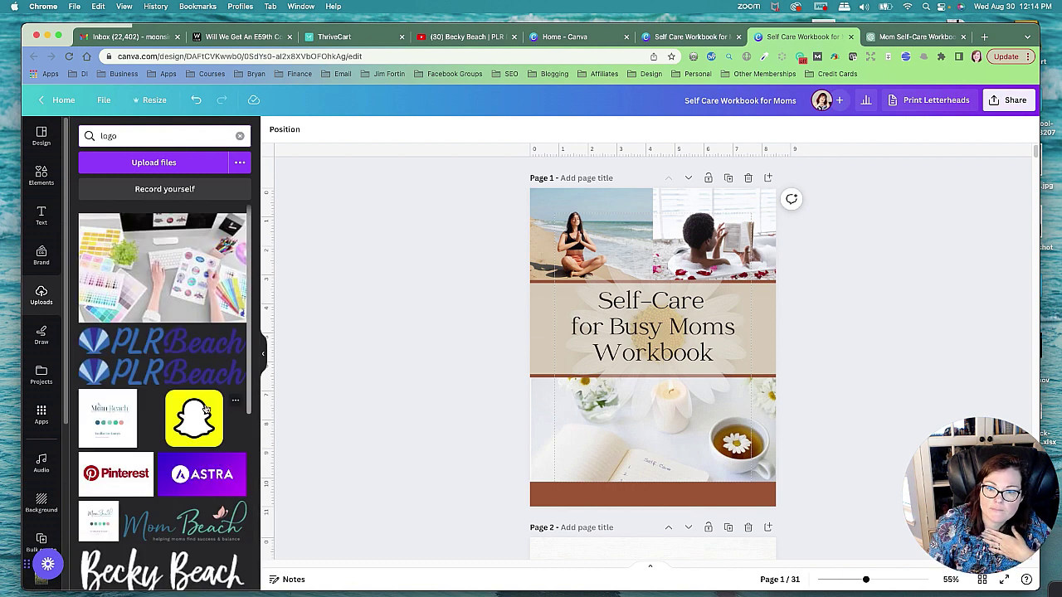
{"action": "scroll", "coordinate": [207, 410], "scroll_direction": "down", "scroll_amount": 6}
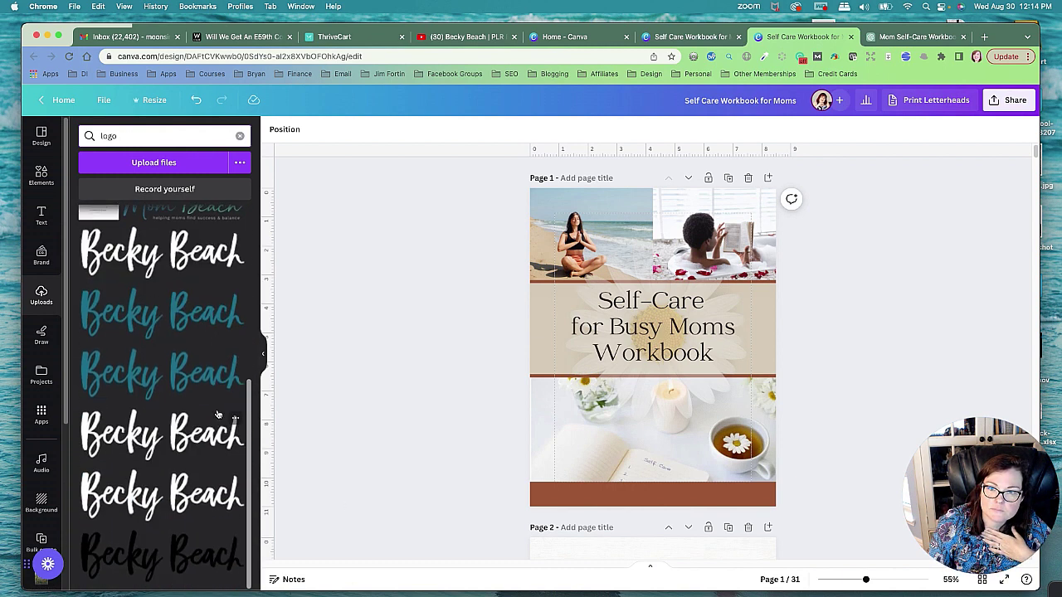
Add the uploaded brand logo and move it down to the lower photo.
{"action": "scroll", "coordinate": [217, 414], "scroll_direction": "up", "scroll_amount": 3}
{"action": "left_click", "coordinate": [184, 286]}
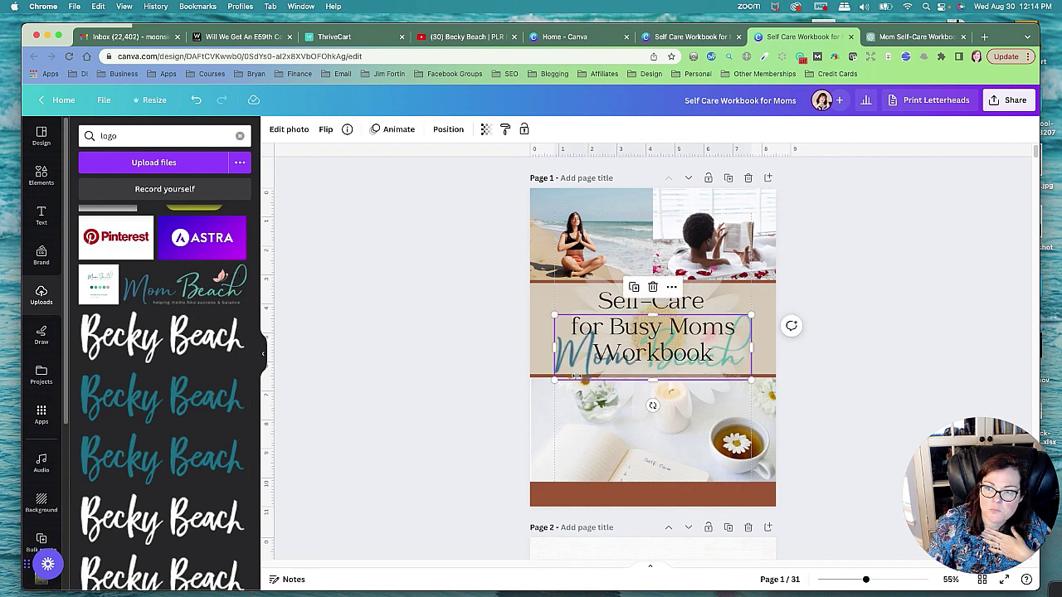
{"action": "left_click_drag", "start_coordinate": [570, 358], "coordinate": [568, 441]}
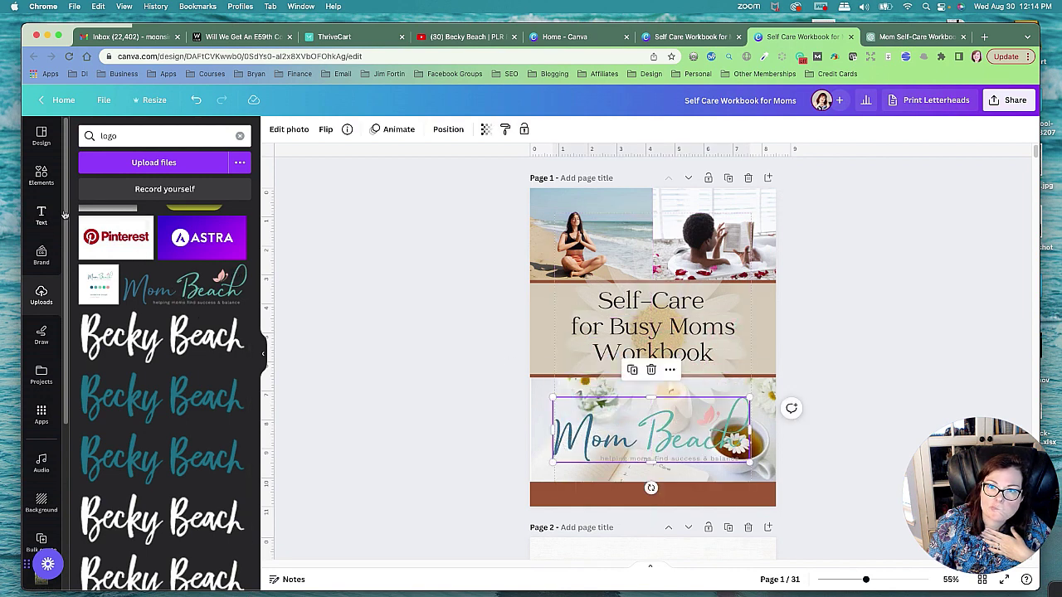
Lighten the logo with the Mono Classic filter and shrink it onto the brown bar.
{"action": "left_click", "coordinate": [290, 131]}
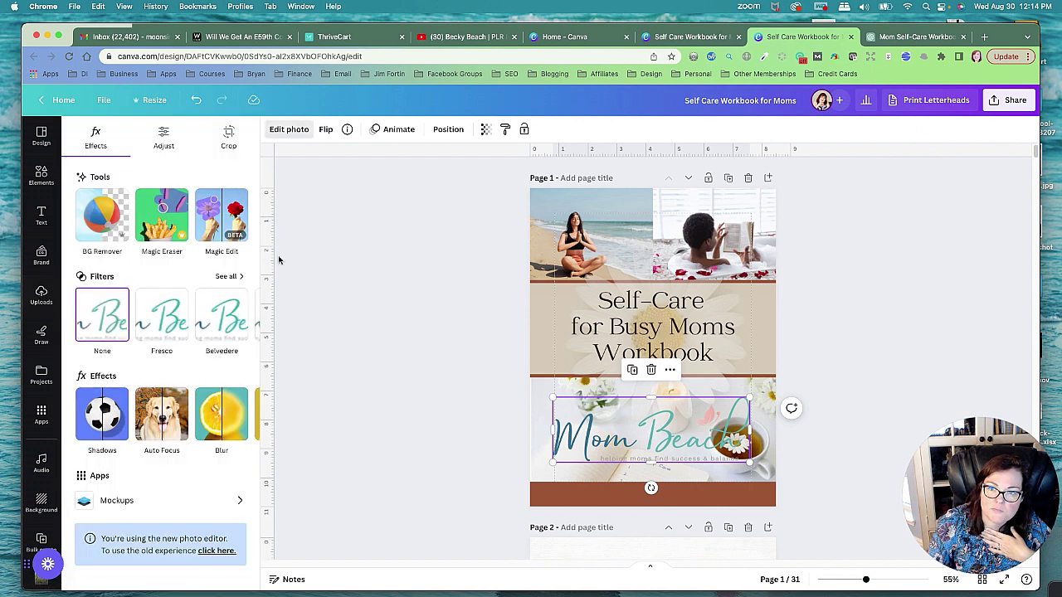
{"action": "left_click", "coordinate": [228, 277]}
{"action": "scroll", "coordinate": [218, 356], "scroll_direction": "down", "scroll_amount": 1}
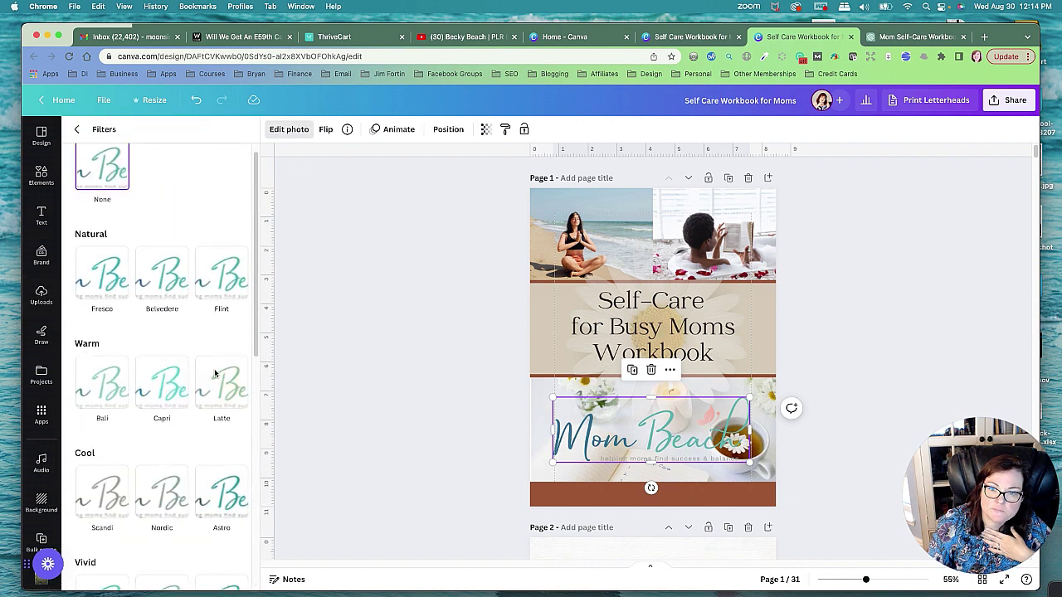
{"action": "scroll", "coordinate": [186, 465], "scroll_direction": "down", "scroll_amount": 4}
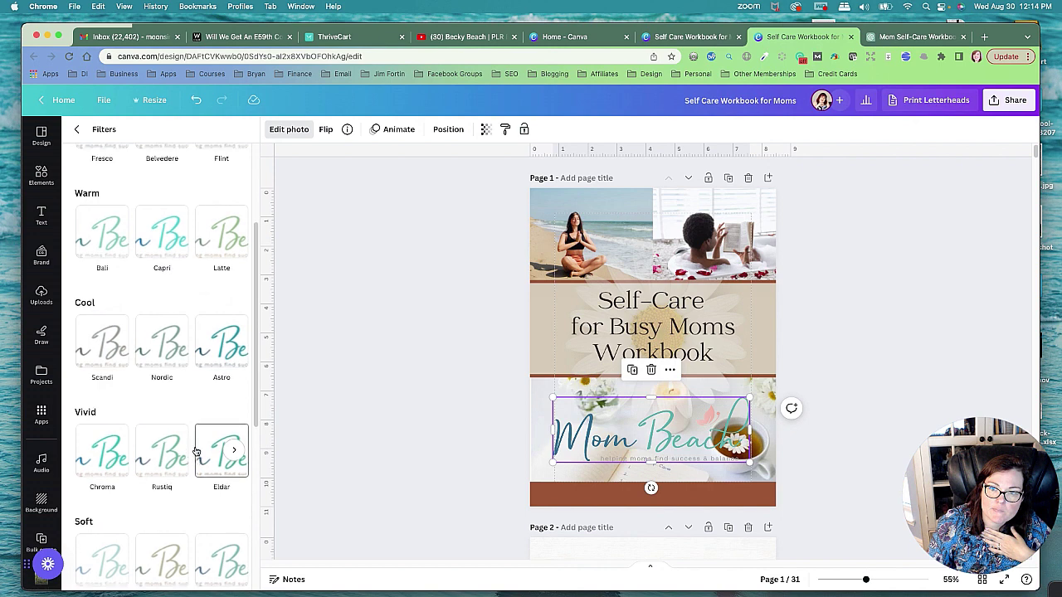
{"action": "scroll", "coordinate": [104, 426], "scroll_direction": "up", "scroll_amount": 2}
{"action": "left_click", "coordinate": [103, 424]}
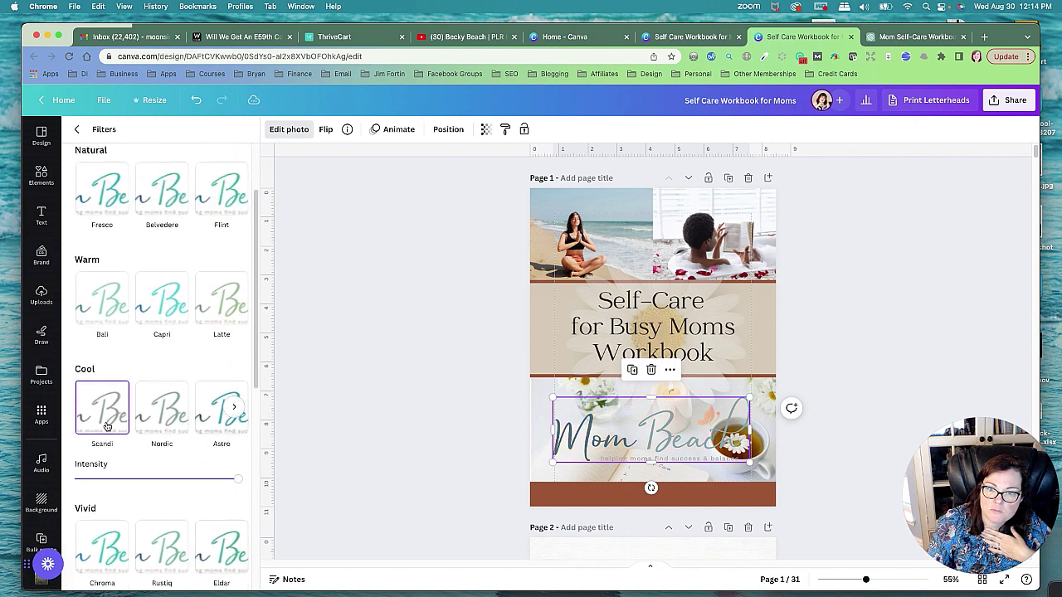
{"action": "scroll", "coordinate": [216, 455], "scroll_direction": "down", "scroll_amount": 11}
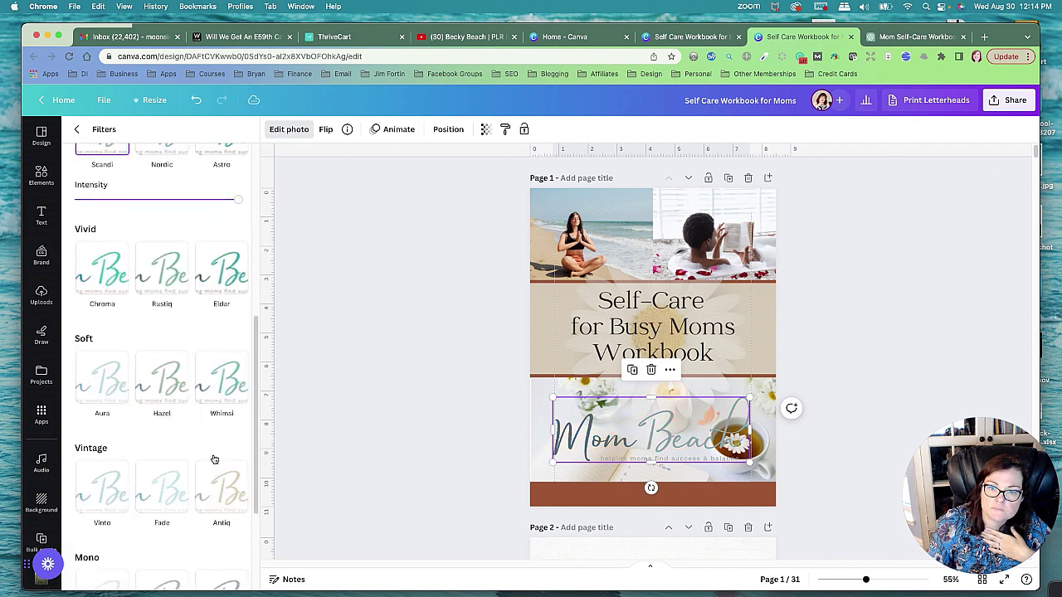
{"action": "left_click", "coordinate": [98, 438]}
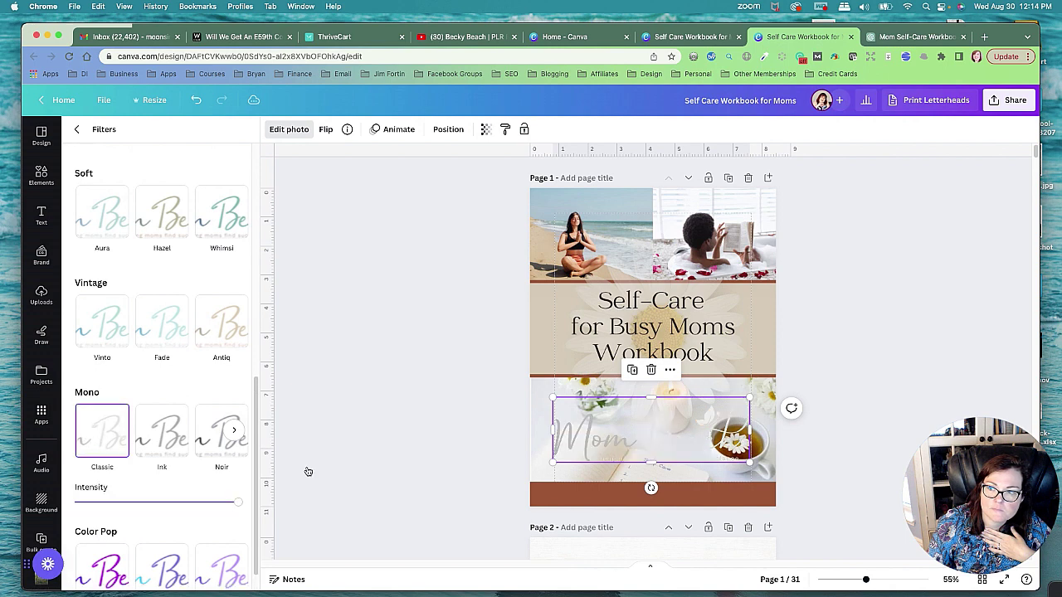
{"action": "left_click_drag", "start_coordinate": [750, 462], "coordinate": [669, 495]}
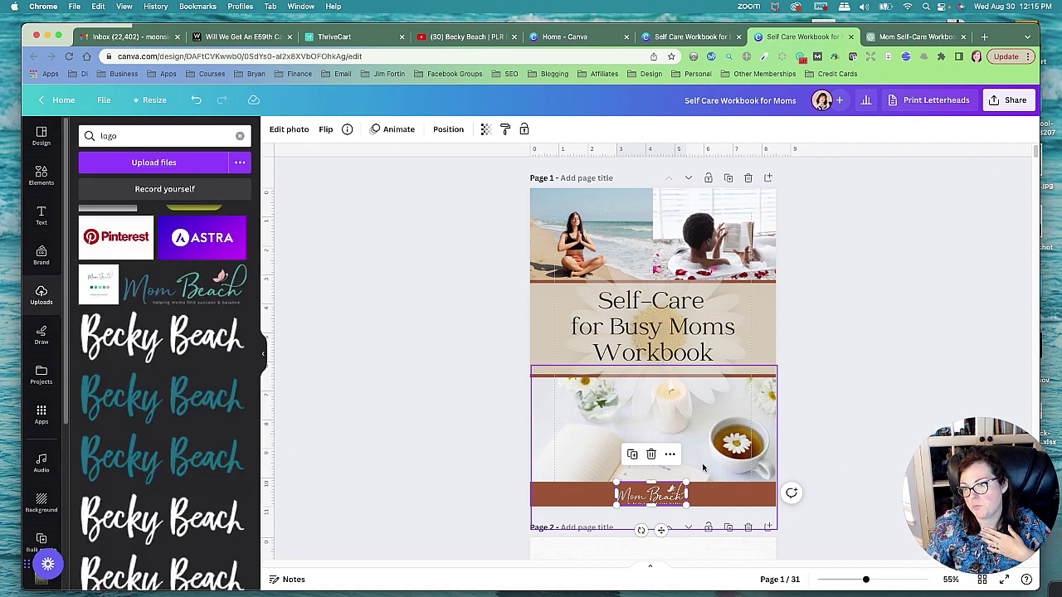
Nudge the pale logo onto the centre guide of the brown bottom bar.
{"action": "left_click", "coordinate": [679, 496]}
{"action": "left_click", "coordinate": [680, 495]}
{"action": "left_click_drag", "start_coordinate": [678, 496], "coordinate": [673, 495]}
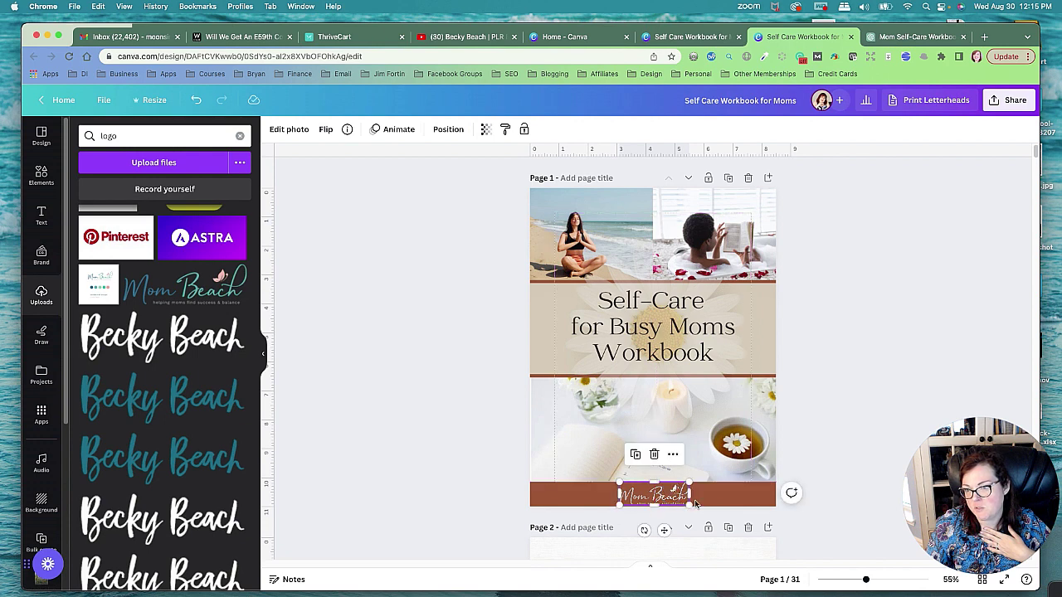
{"action": "left_click", "coordinate": [724, 540]}
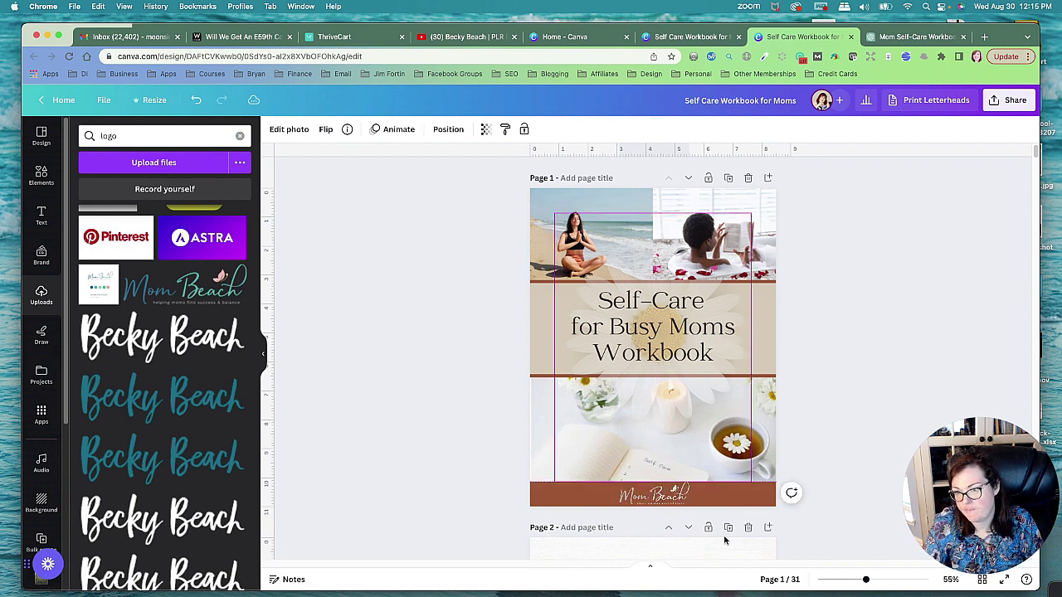
{"action": "key", "text": "super+z"}
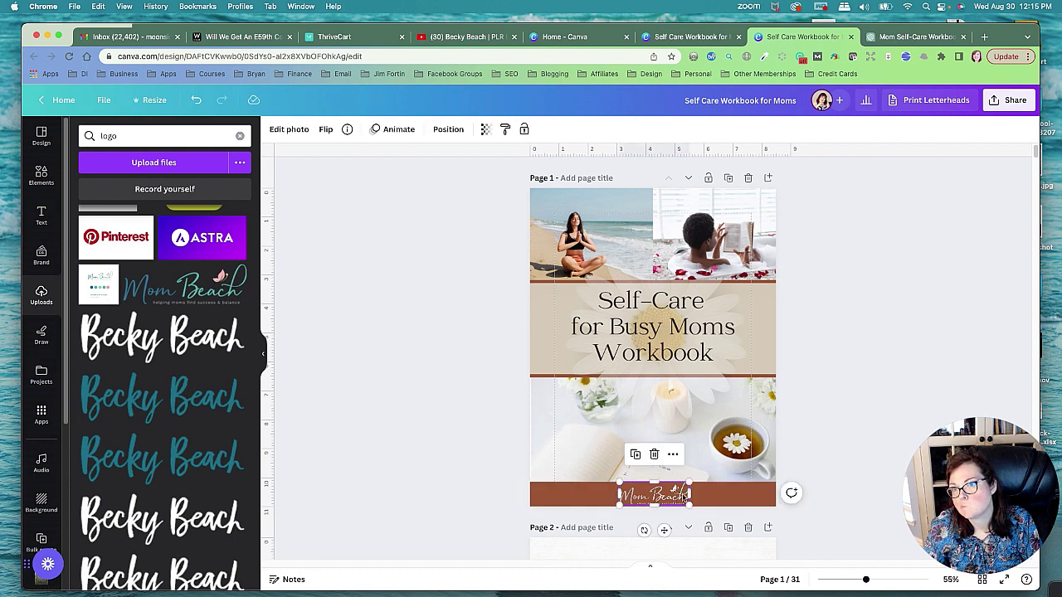
{"action": "left_click", "coordinate": [404, 257]}
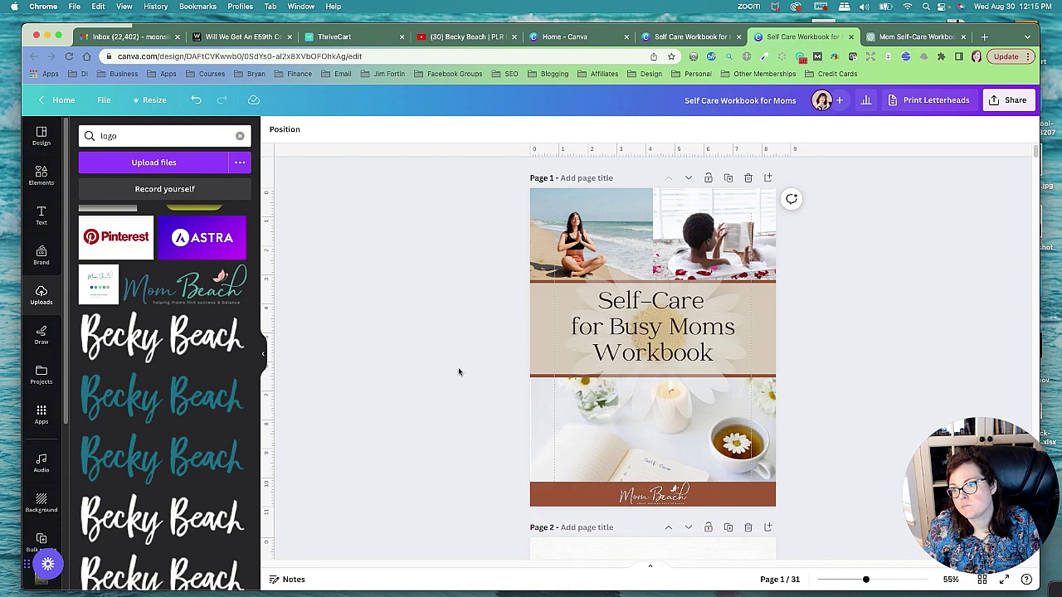
{"action": "scroll", "coordinate": [897, 332], "scroll_direction": "down", "scroll_amount": 5}
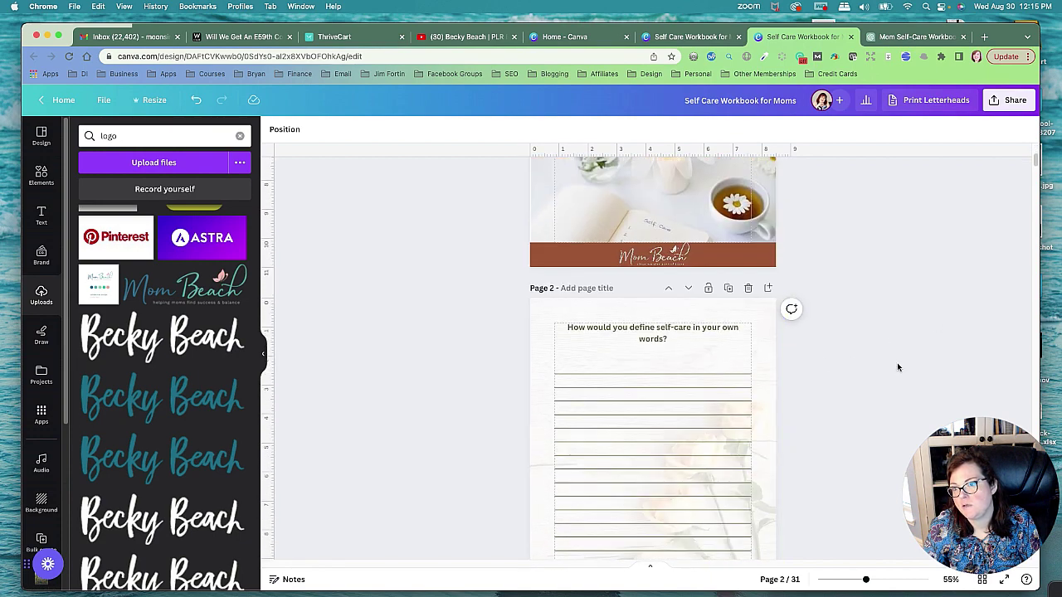
{"action": "scroll", "coordinate": [897, 362], "scroll_direction": "up", "scroll_amount": 5}
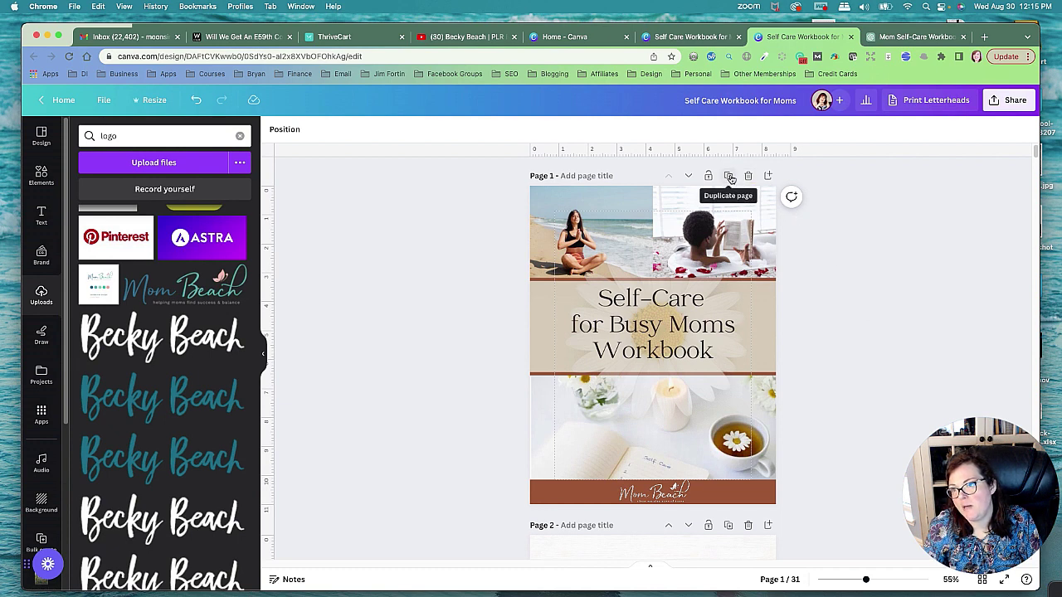
Insert a new page 2 and paste a copy of the for Busy Moms text box onto it.
{"action": "left_click", "coordinate": [767, 176]}
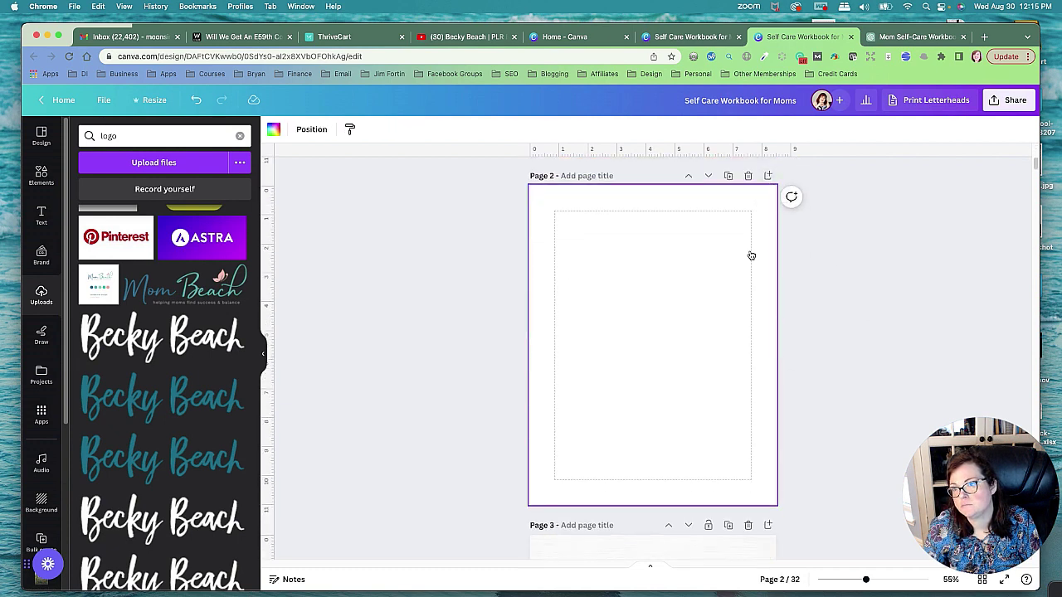
{"action": "scroll", "coordinate": [827, 372], "scroll_direction": "up", "scroll_amount": 4}
{"action": "left_click", "coordinate": [660, 306]}
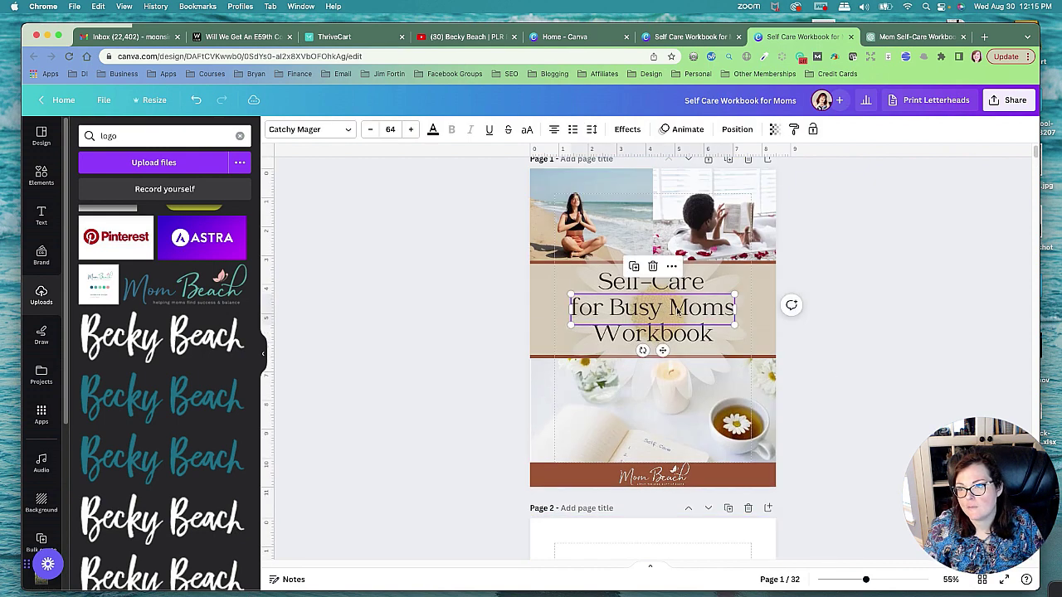
{"action": "right_click", "coordinate": [677, 310]}
{"action": "left_click", "coordinate": [706, 322]}
{"action": "scroll", "coordinate": [666, 412], "scroll_direction": "down", "scroll_amount": 3}
{"action": "right_click", "coordinate": [639, 388]}
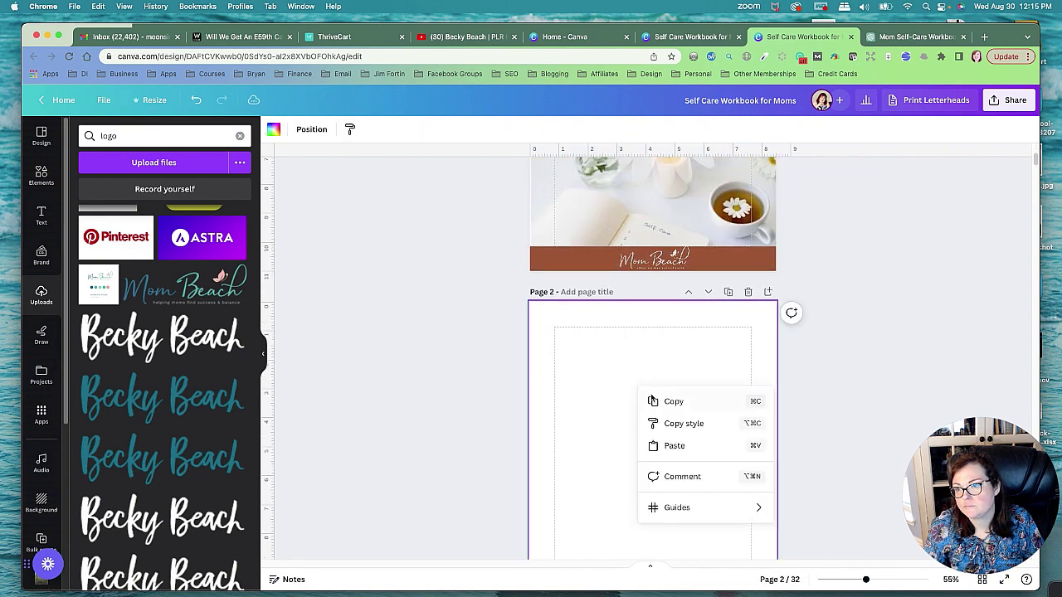
Retype it as 'This Workbook Belongs To:', resize to 44.6 and centre it.
{"action": "left_click", "coordinate": [679, 448]}
{"action": "double_click", "coordinate": [643, 443]}
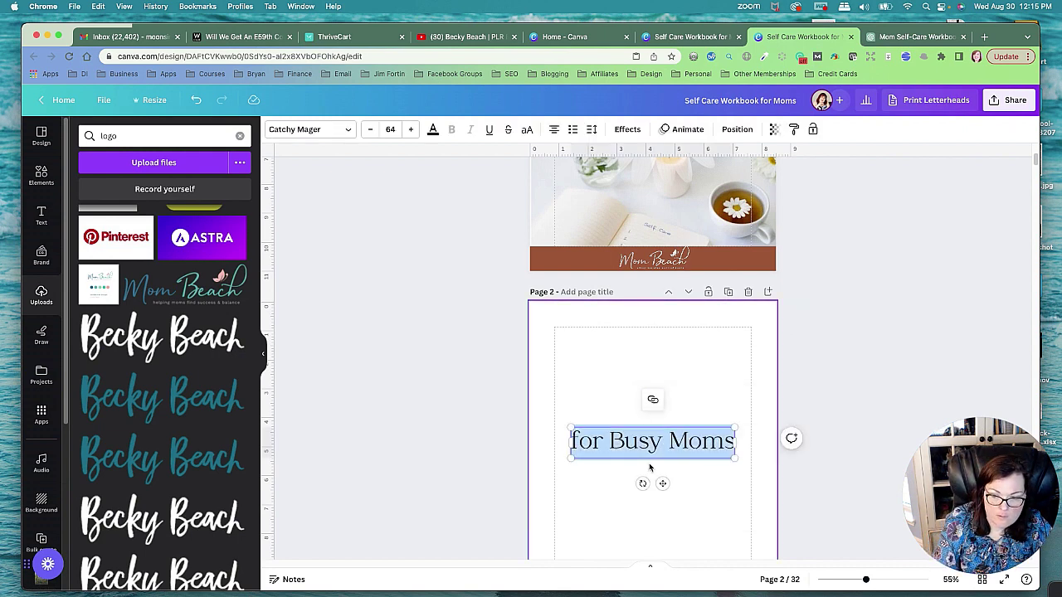
{"action": "type", "text": "This Workbook"}
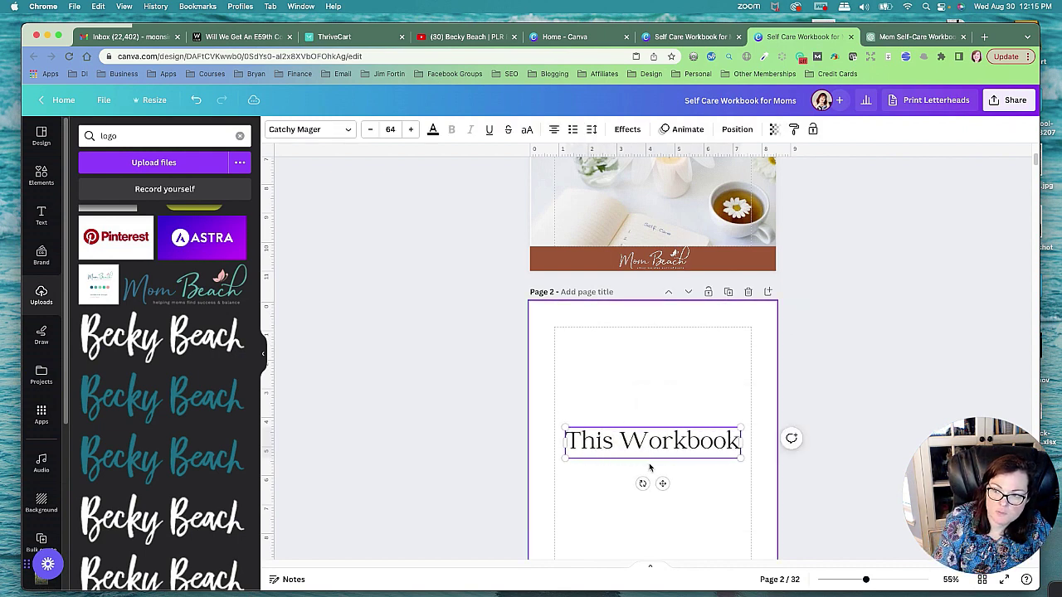
{"action": "type", "text": " Belongs T"}
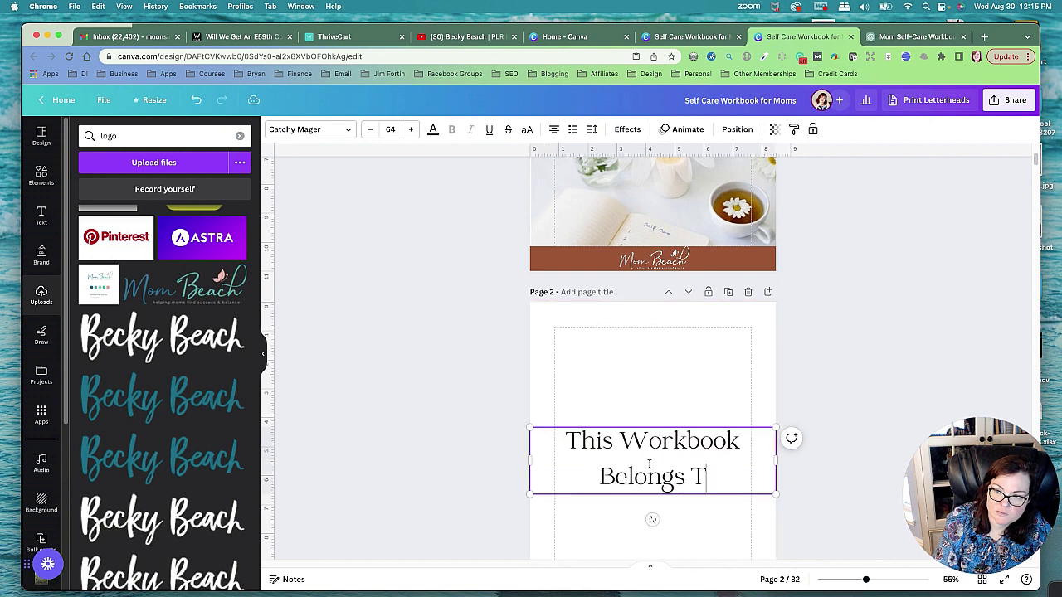
{"action": "type", "text": "o:"}
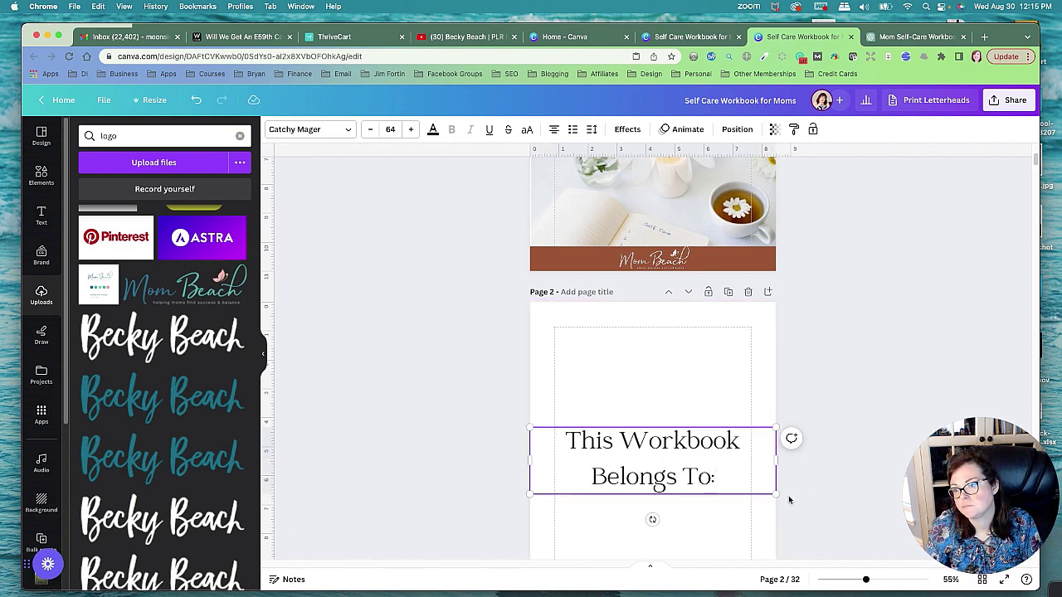
{"action": "left_click_drag", "start_coordinate": [777, 495], "coordinate": [701, 474]}
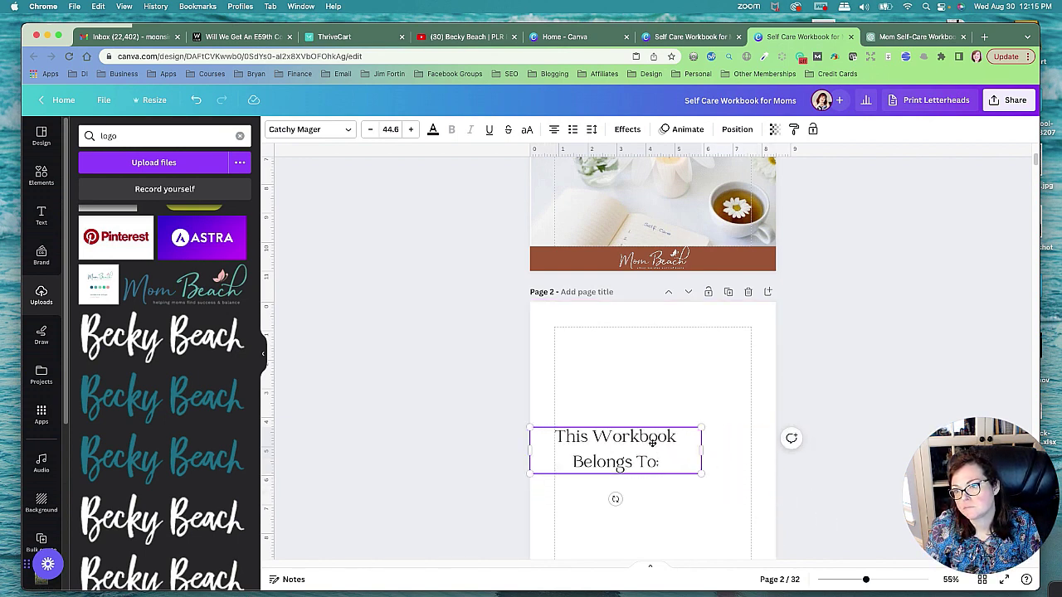
{"action": "left_click_drag", "start_coordinate": [646, 427], "coordinate": [682, 422]}
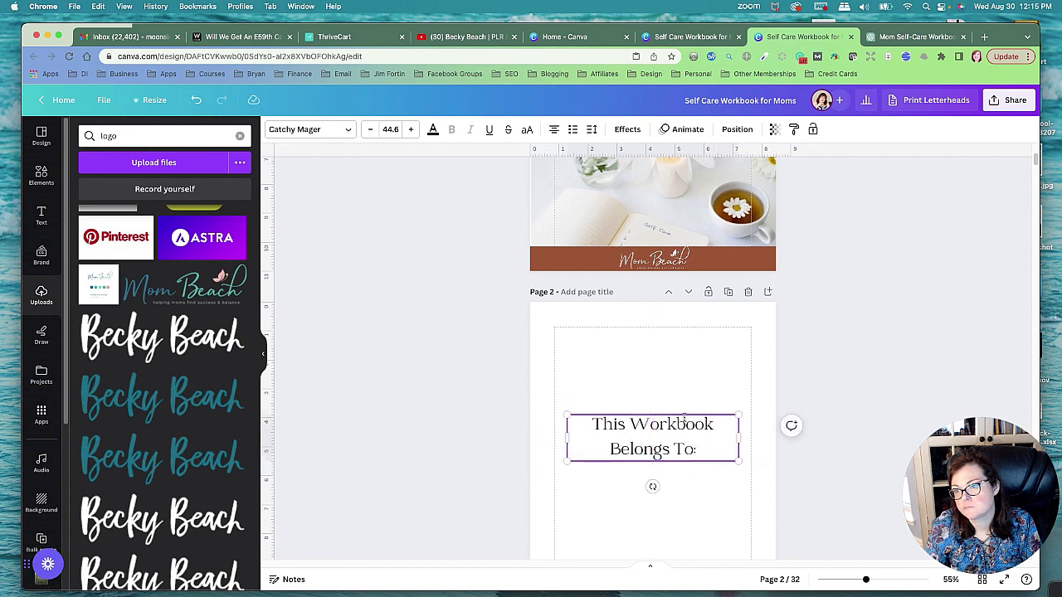
{"action": "left_click", "coordinate": [390, 390]}
{"action": "scroll", "coordinate": [463, 383], "scroll_direction": "up", "scroll_amount": 2}
Copy the faded daisy image from the cover onto page 2, nudged behind the heading.
{"action": "left_click", "coordinate": [643, 250]}
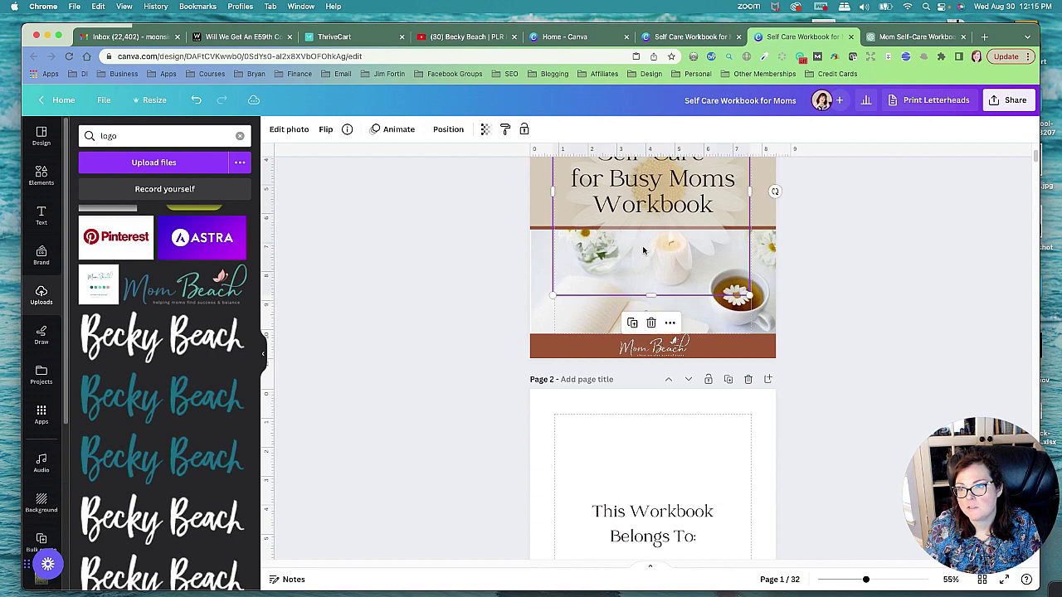
{"action": "right_click", "coordinate": [642, 251]}
{"action": "key", "text": "Escape"}
{"action": "scroll", "coordinate": [661, 426], "scroll_direction": "down", "scroll_amount": 1}
{"action": "right_click", "coordinate": [657, 429]}
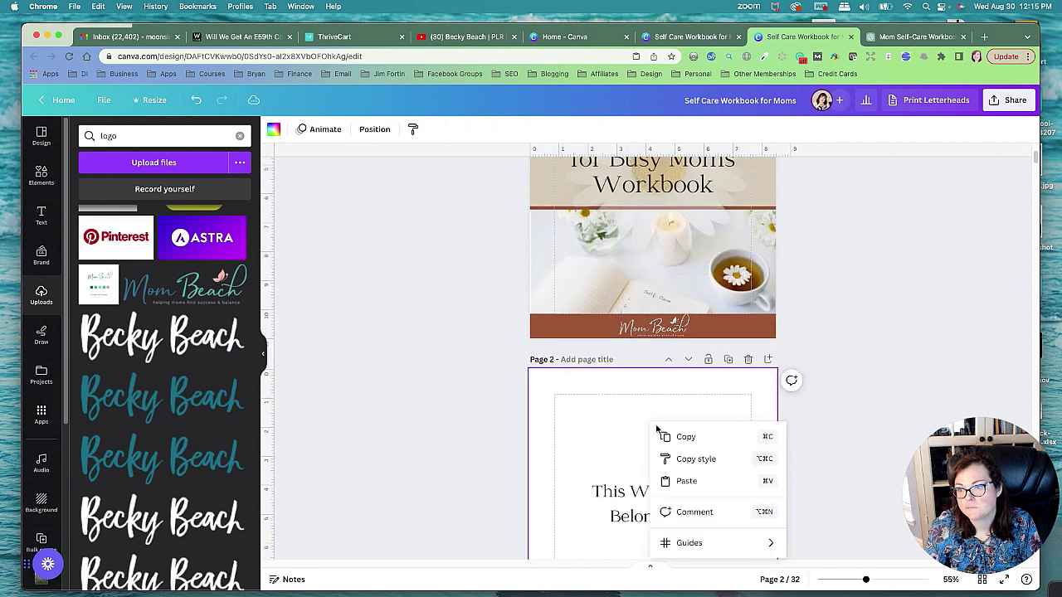
{"action": "left_click", "coordinate": [718, 481]}
{"action": "scroll", "coordinate": [720, 464], "scroll_direction": "down", "scroll_amount": 3}
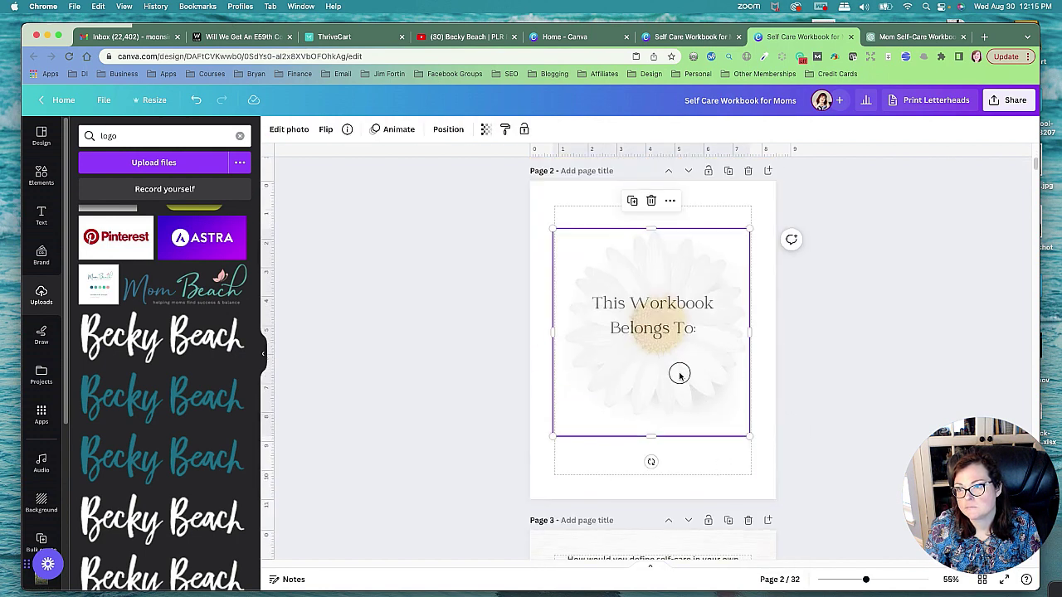
{"action": "left_click_drag", "start_coordinate": [679, 375], "coordinate": [681, 365]}
{"action": "left_click", "coordinate": [421, 351]}
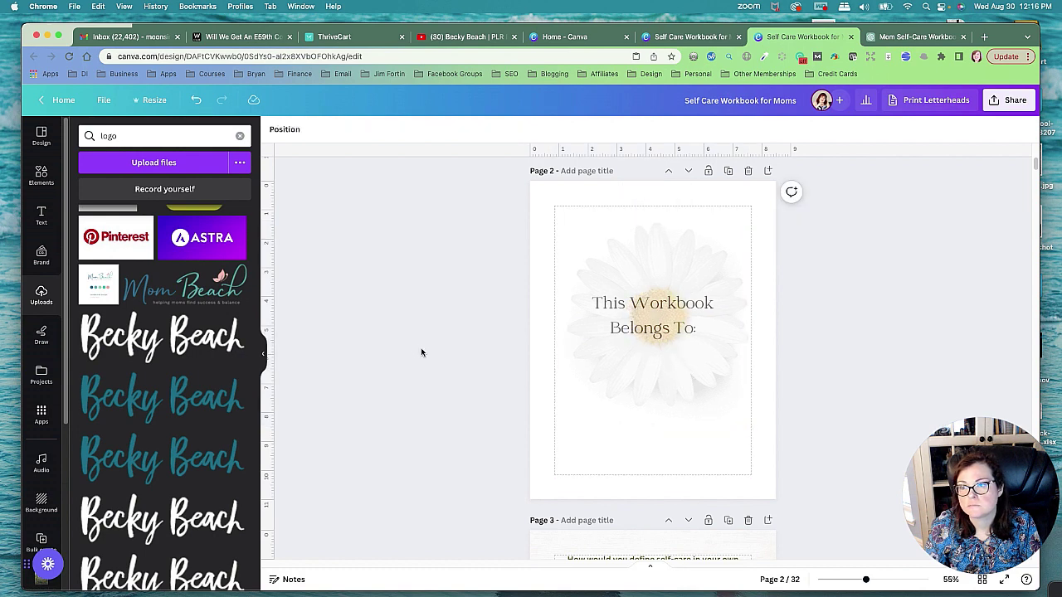
Add a straight line under 'Belongs To:' and colour it brand brown.
{"action": "left_click", "coordinate": [45, 174]}
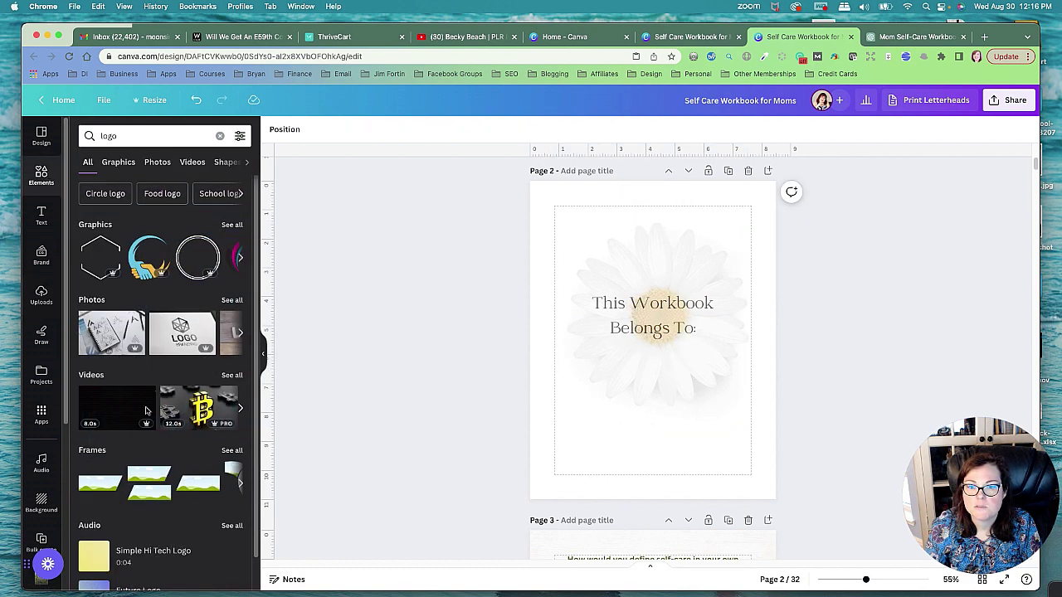
{"action": "scroll", "coordinate": [175, 347], "scroll_direction": "down", "scroll_amount": 1}
{"action": "left_click", "coordinate": [117, 163]}
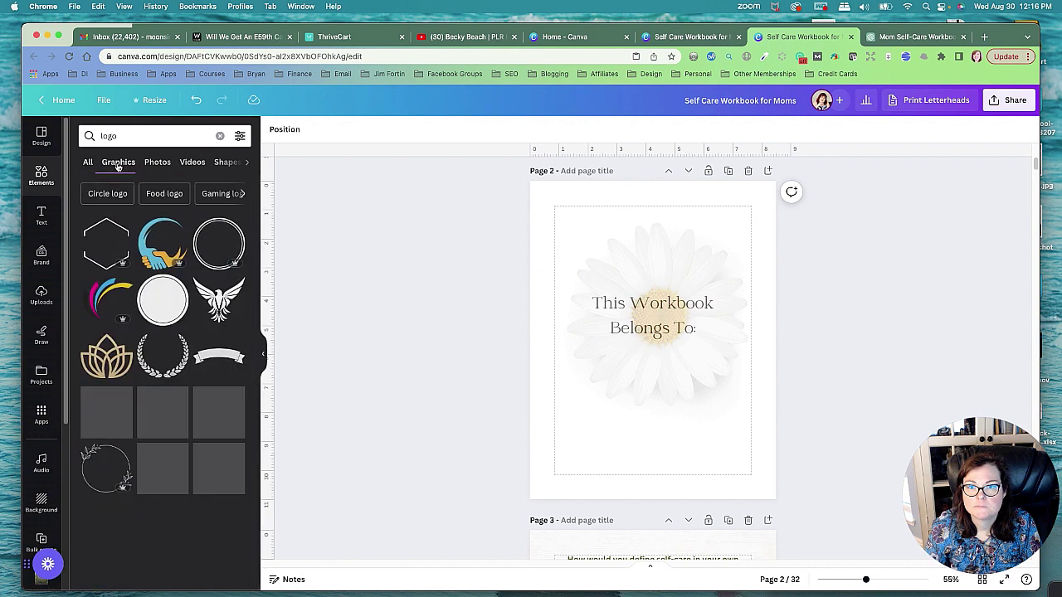
{"action": "left_click", "coordinate": [40, 174]}
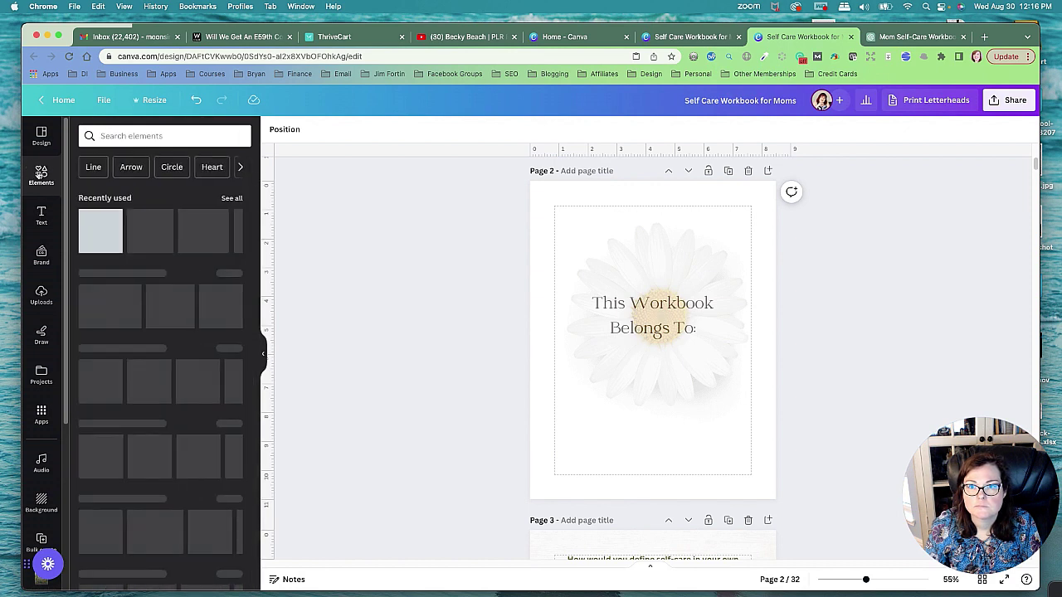
{"action": "left_click", "coordinate": [170, 301]}
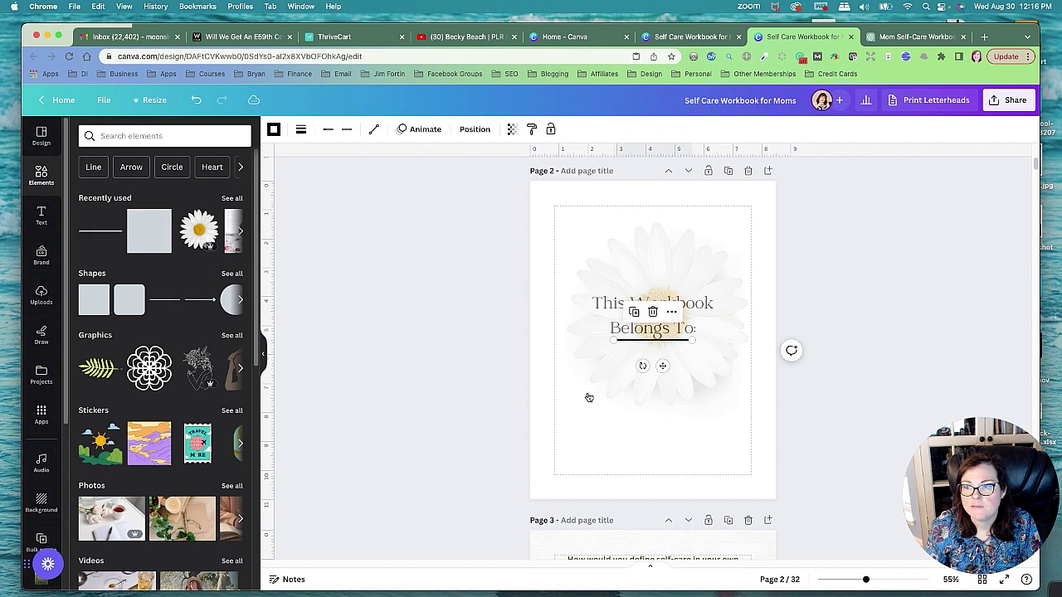
{"action": "left_click_drag", "start_coordinate": [661, 362], "coordinate": [738, 362]}
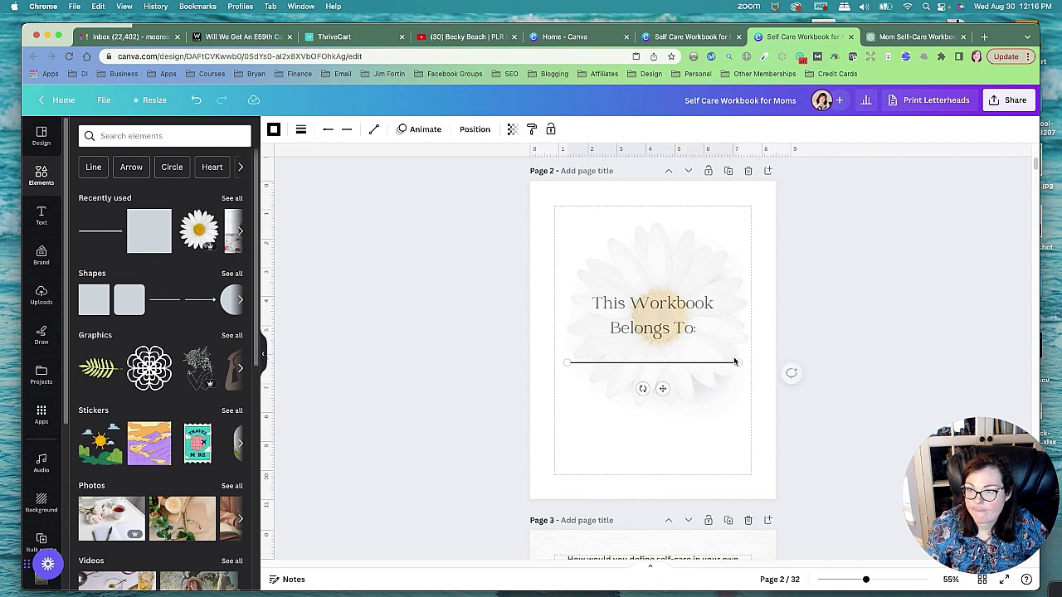
{"action": "left_click", "coordinate": [273, 129]}
{"action": "left_click", "coordinate": [205, 196]}
{"action": "left_click", "coordinate": [439, 334]}
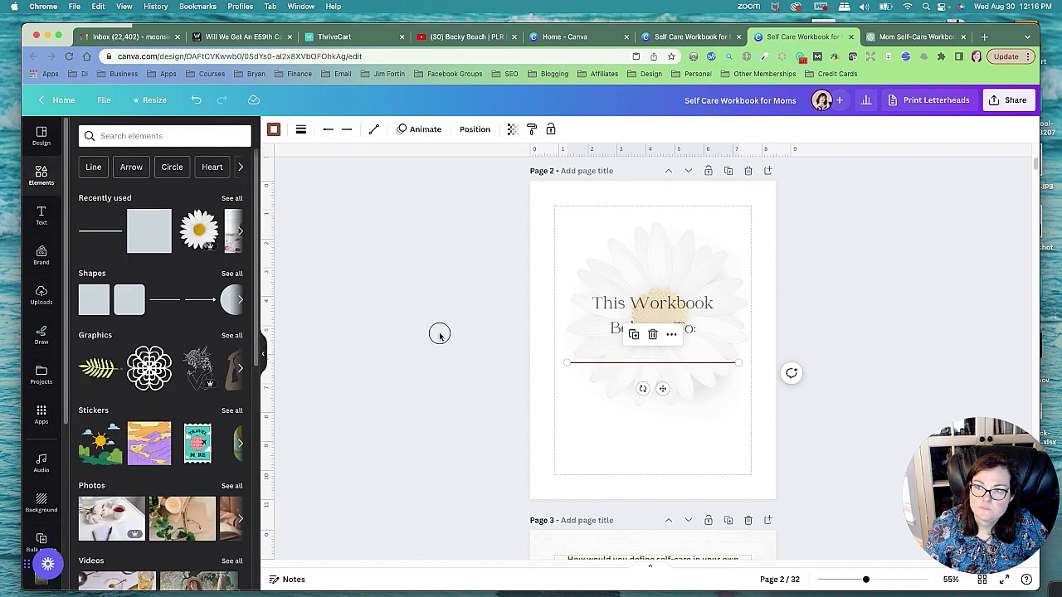
Send the daisy image backward behind the heading text.
{"action": "left_click", "coordinate": [623, 365]}
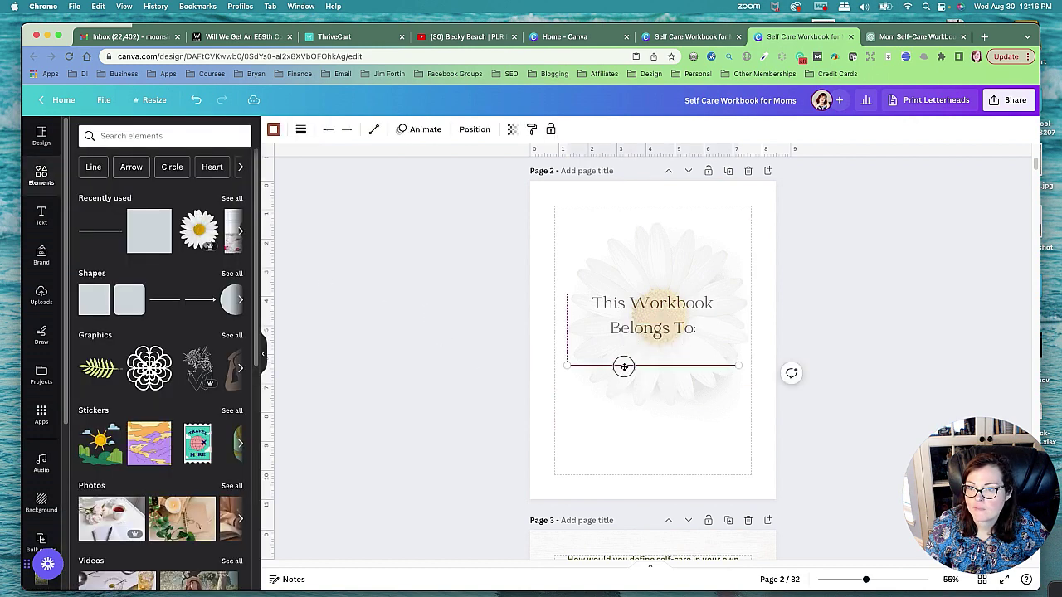
{"action": "left_click", "coordinate": [619, 308]}
{"action": "left_click", "coordinate": [437, 131]}
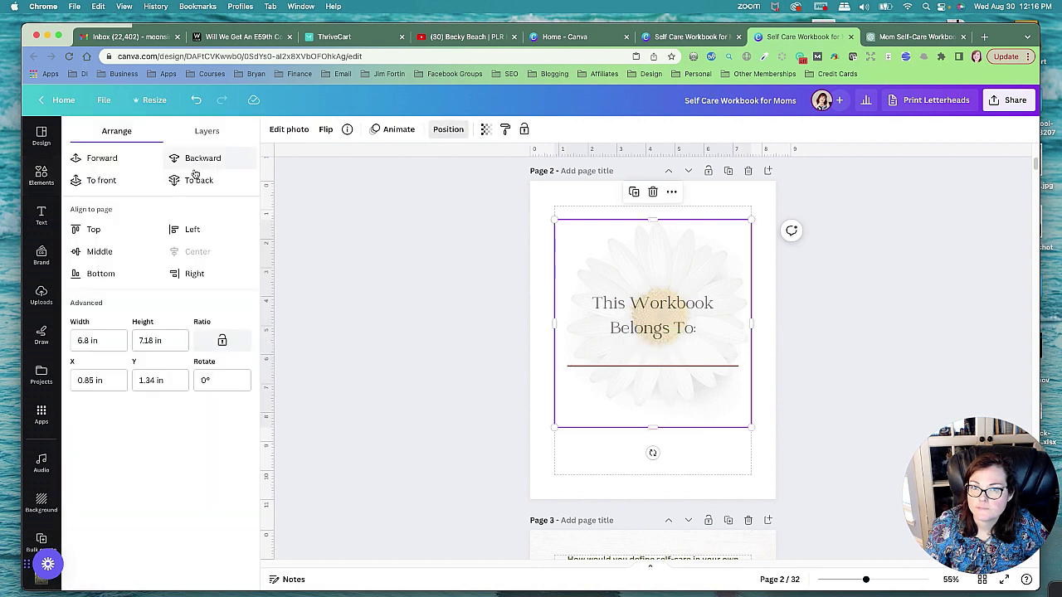
{"action": "left_click", "coordinate": [197, 156]}
{"action": "left_click", "coordinate": [433, 355]}
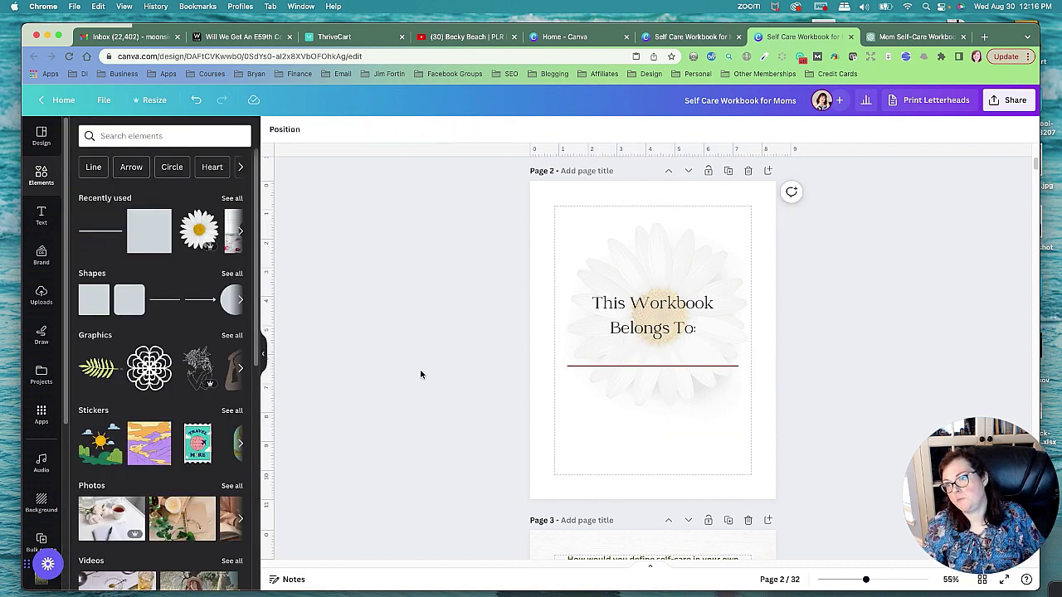
{"action": "scroll", "coordinate": [422, 378], "scroll_direction": "up", "scroll_amount": 3}
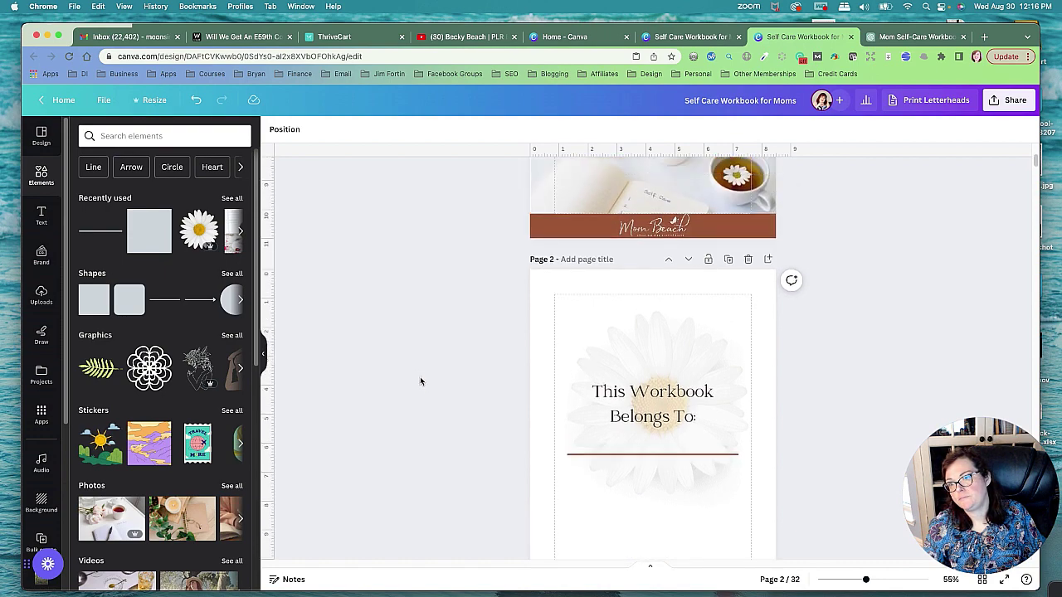
{"action": "scroll", "coordinate": [438, 404], "scroll_direction": "down", "scroll_amount": 5}
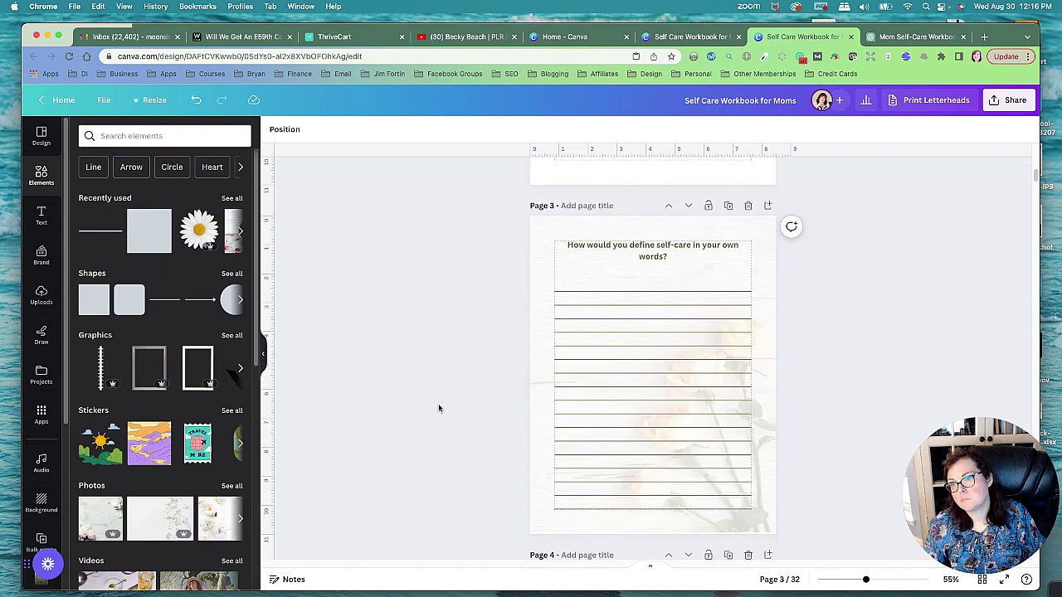
{"action": "scroll", "coordinate": [457, 412], "scroll_direction": "down", "scroll_amount": 5}
{"action": "scroll", "coordinate": [462, 415], "scroll_direction": "up", "scroll_amount": 15}
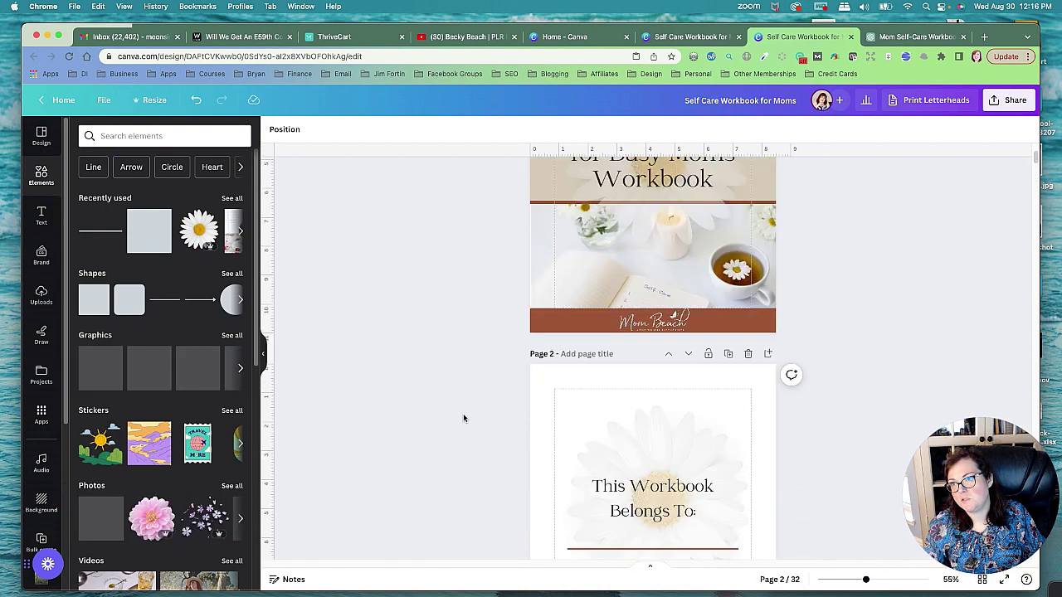
{"action": "scroll", "coordinate": [464, 415], "scroll_direction": "down", "scroll_amount": 3}
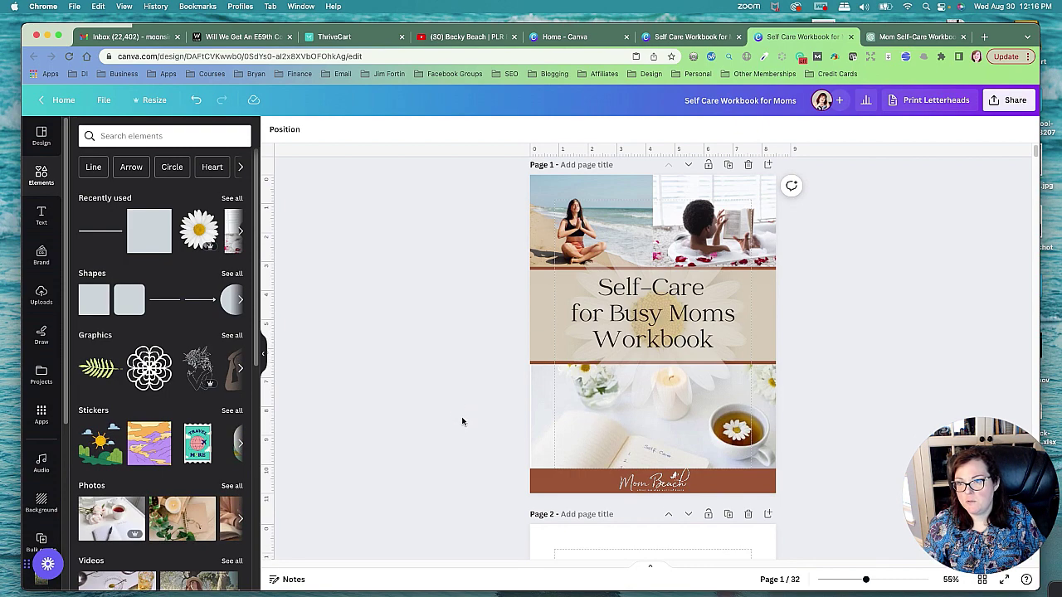
{"action": "scroll", "coordinate": [465, 416], "scroll_direction": "up", "scroll_amount": 3}
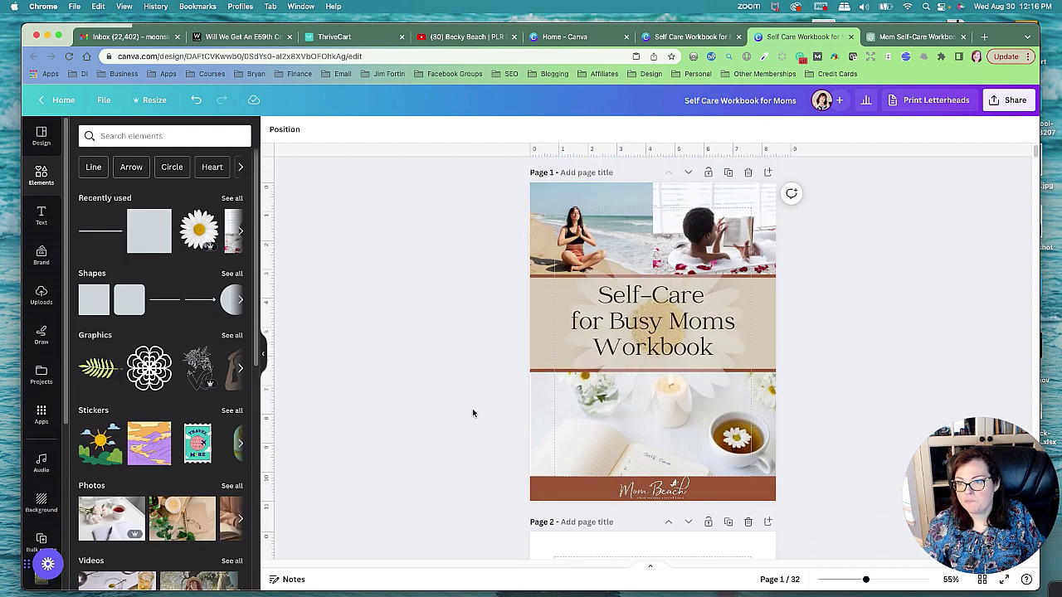